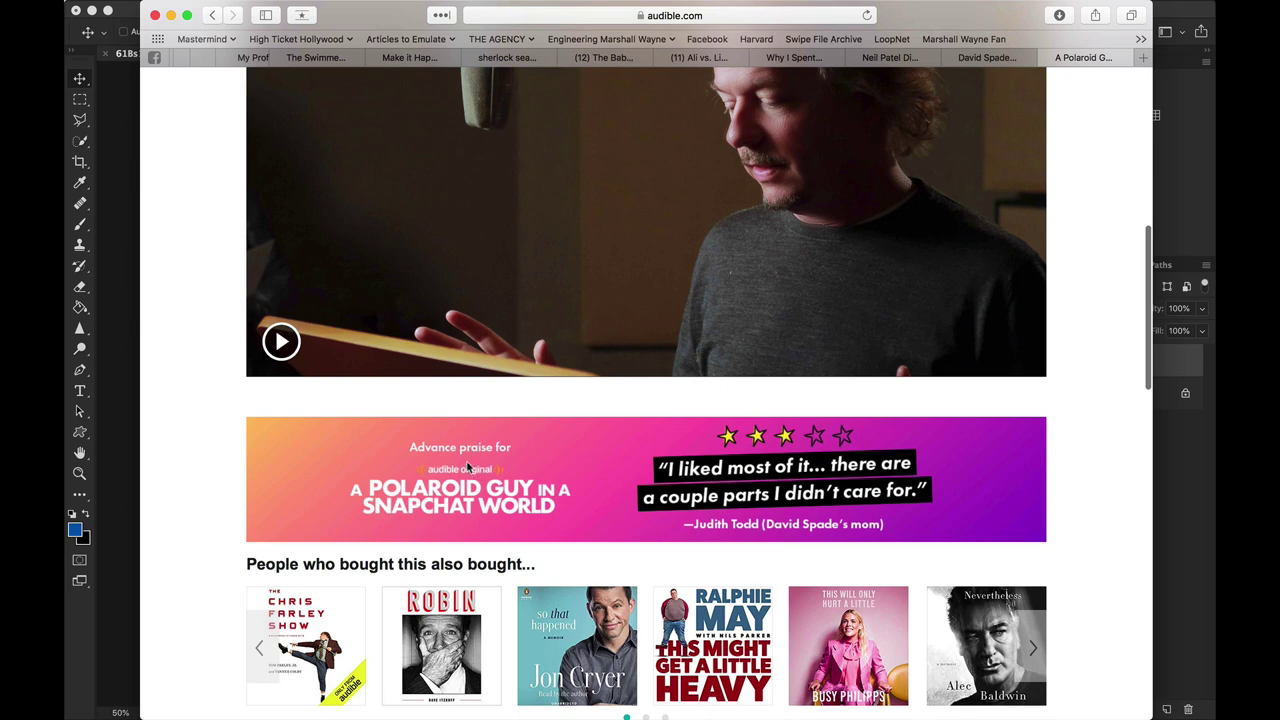
Step: Switch to Photoshop, fill a rectangular selection over the cover's rightmost stripe with blue on Layer 1, and deselect
{"action": "left_click", "coordinate": [125, 473]}
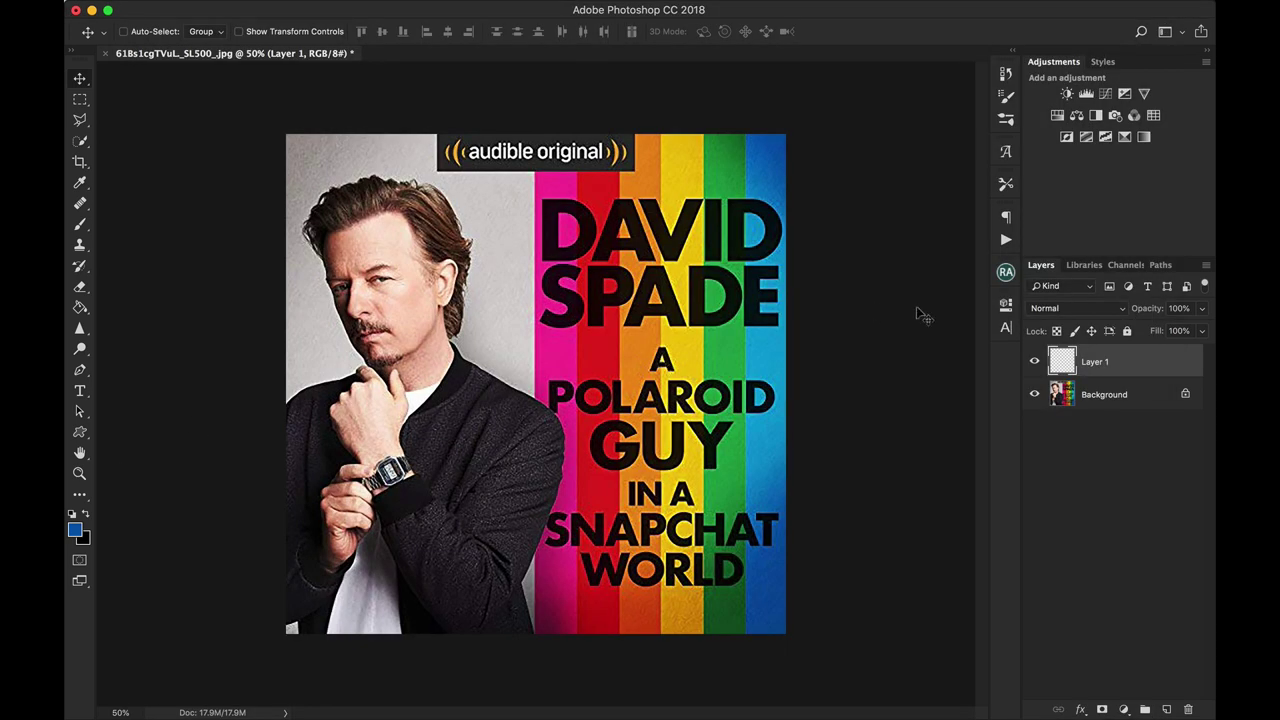
{"action": "left_click", "coordinate": [82, 99]}
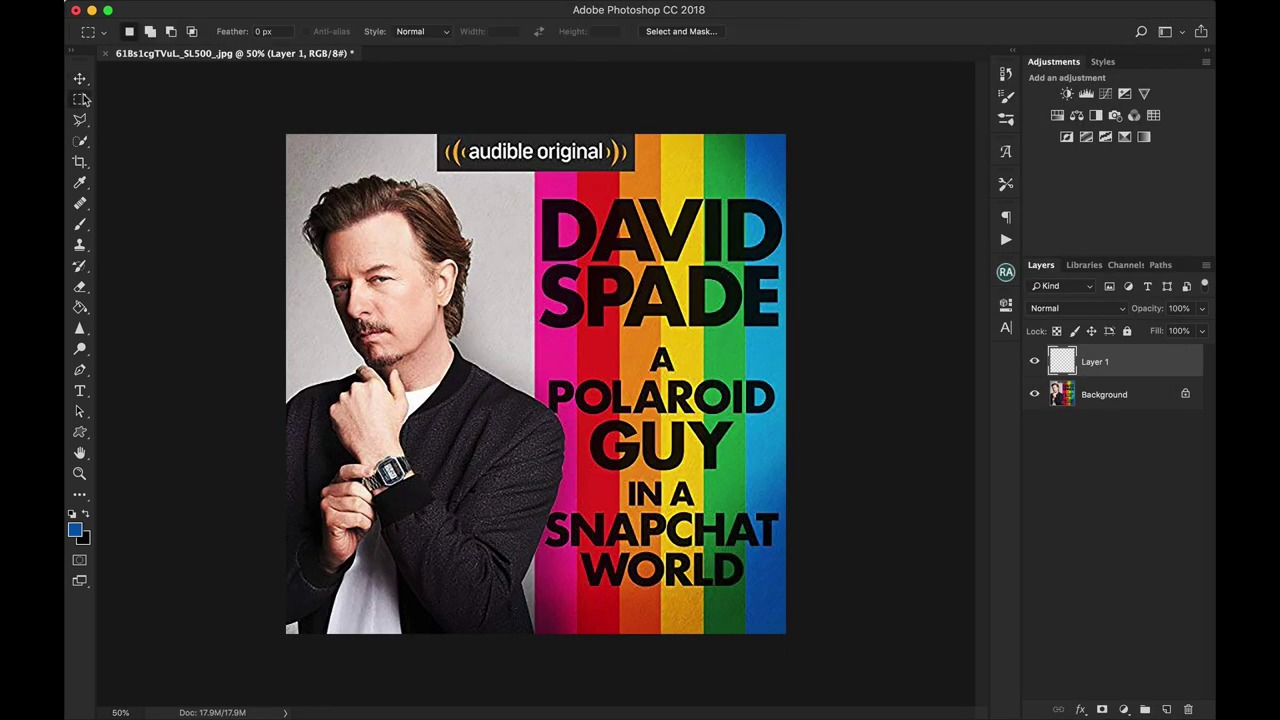
{"action": "left_click_drag", "start_coordinate": [744, 129], "coordinate": [863, 686]}
{"action": "left_click", "coordinate": [81, 307]}
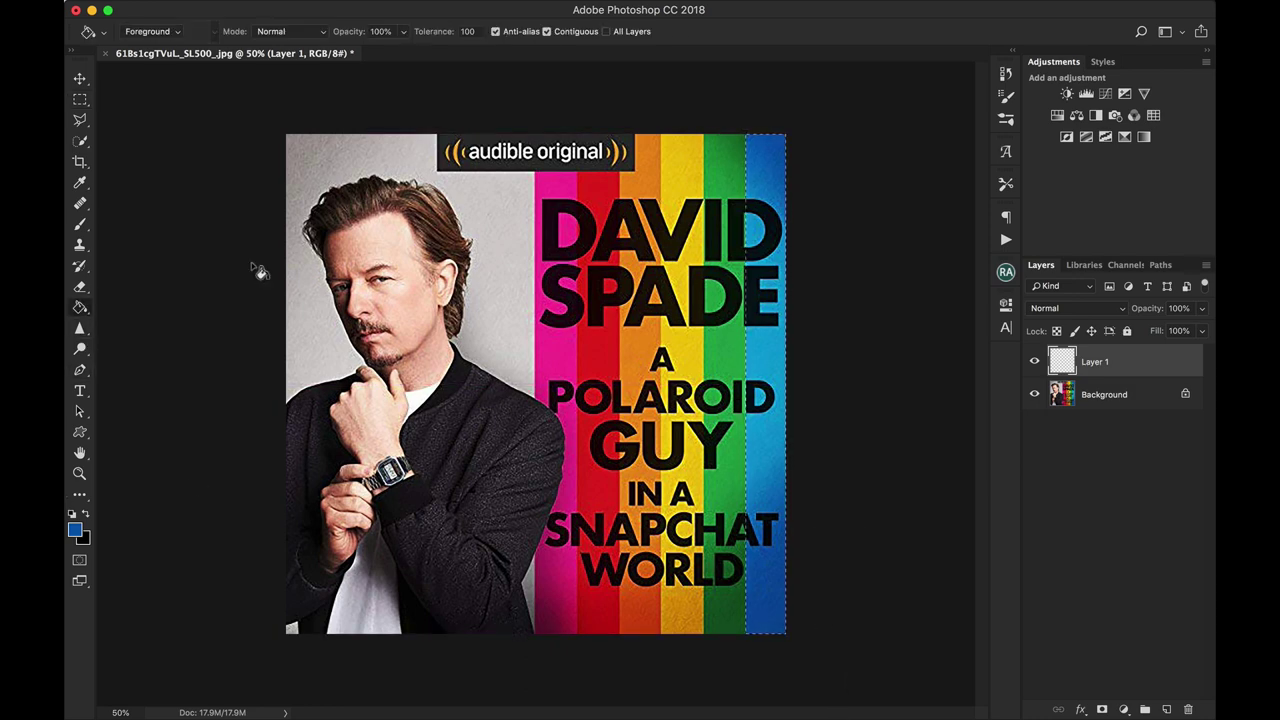
{"action": "left_click", "coordinate": [760, 371]}
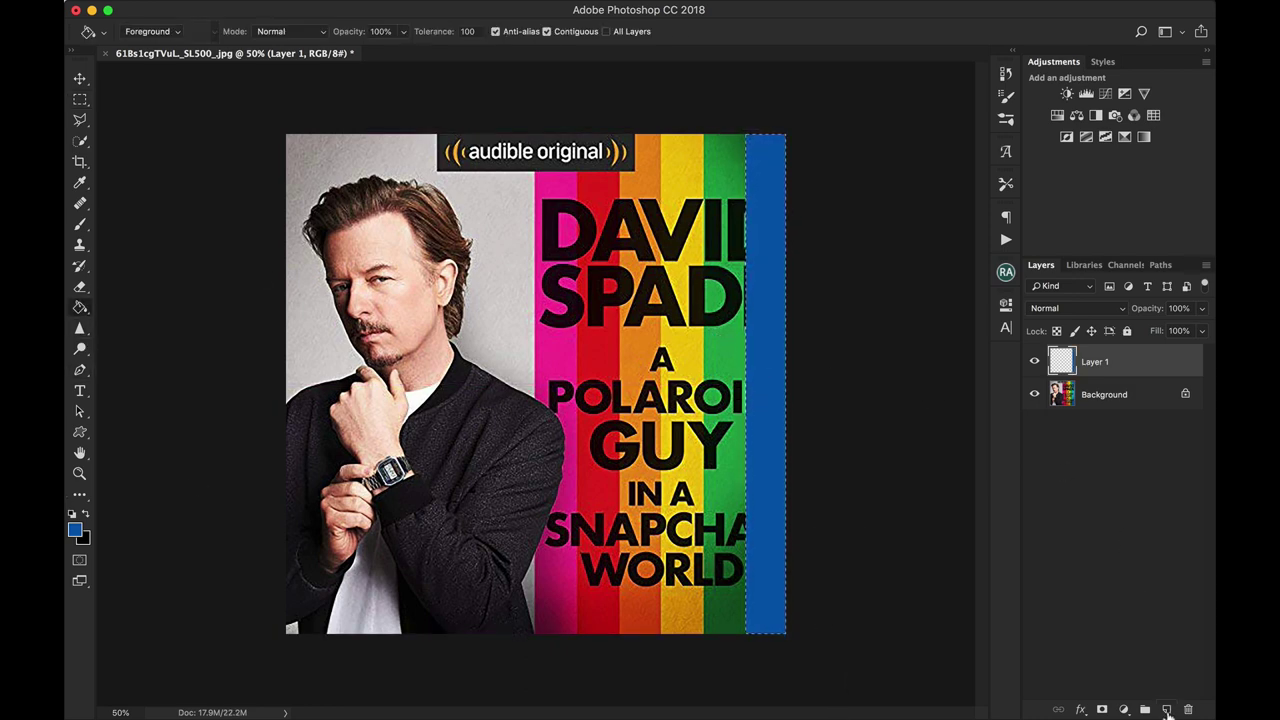
{"action": "left_click", "coordinate": [335, 9]}
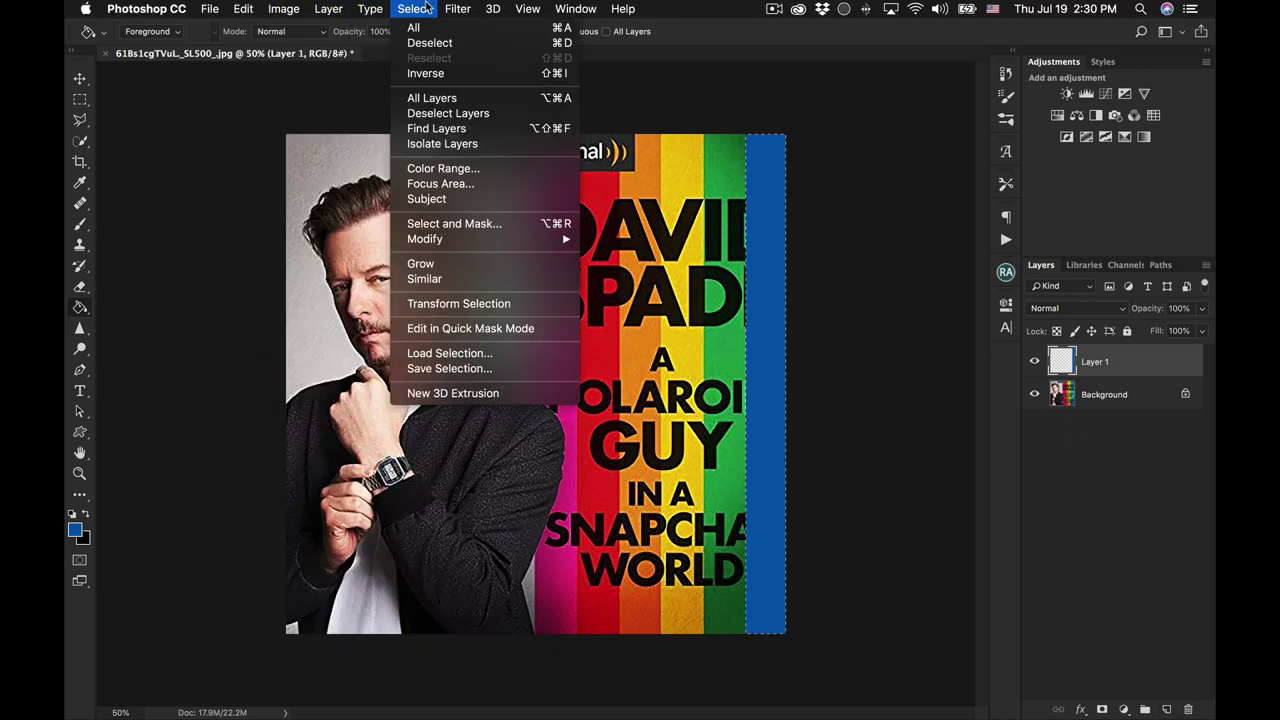
{"action": "left_click", "coordinate": [430, 43]}
Step: Rename Layer 1 as Blue
{"action": "left_click_drag", "start_coordinate": [1060, 350], "coordinate": [1090, 372]}
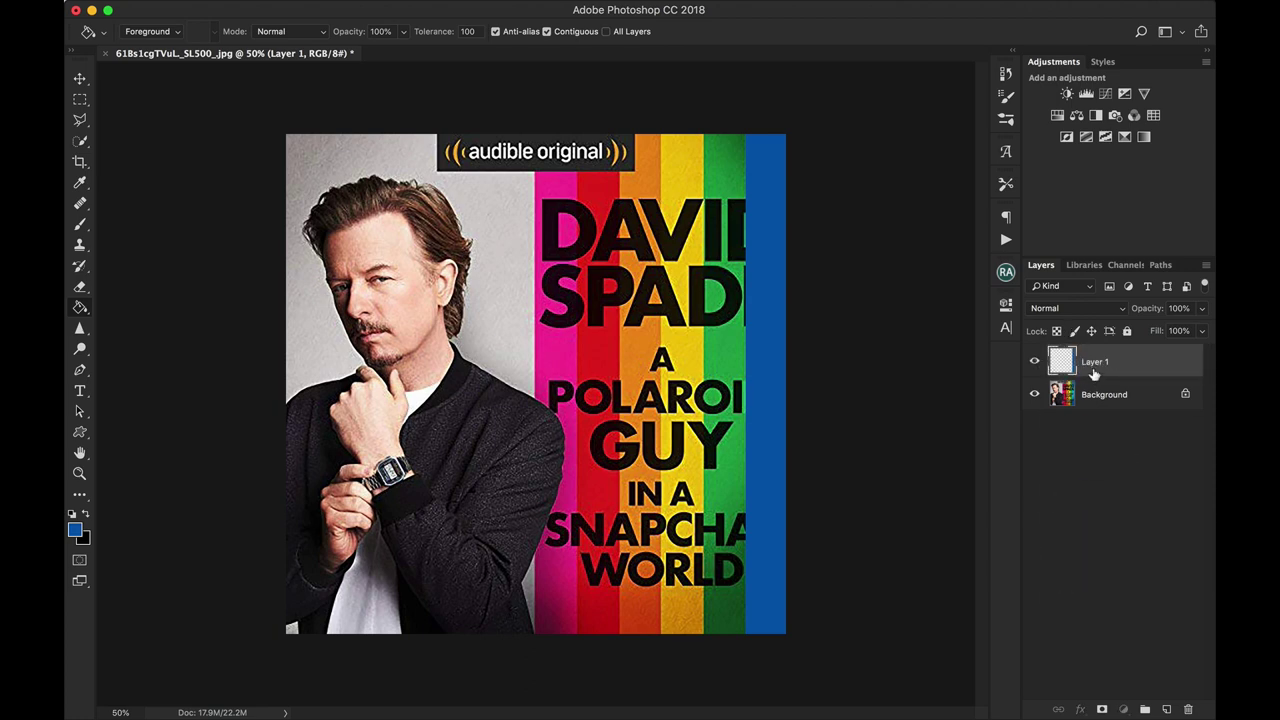
{"action": "double_click", "coordinate": [1095, 362]}
{"action": "type", "text": "Blue"}
{"action": "key", "text": "Return"}
Step: Duplicate the Blue layer and name the copy Green
{"action": "left_click_drag", "start_coordinate": [1062, 362], "coordinate": [1166, 709]}
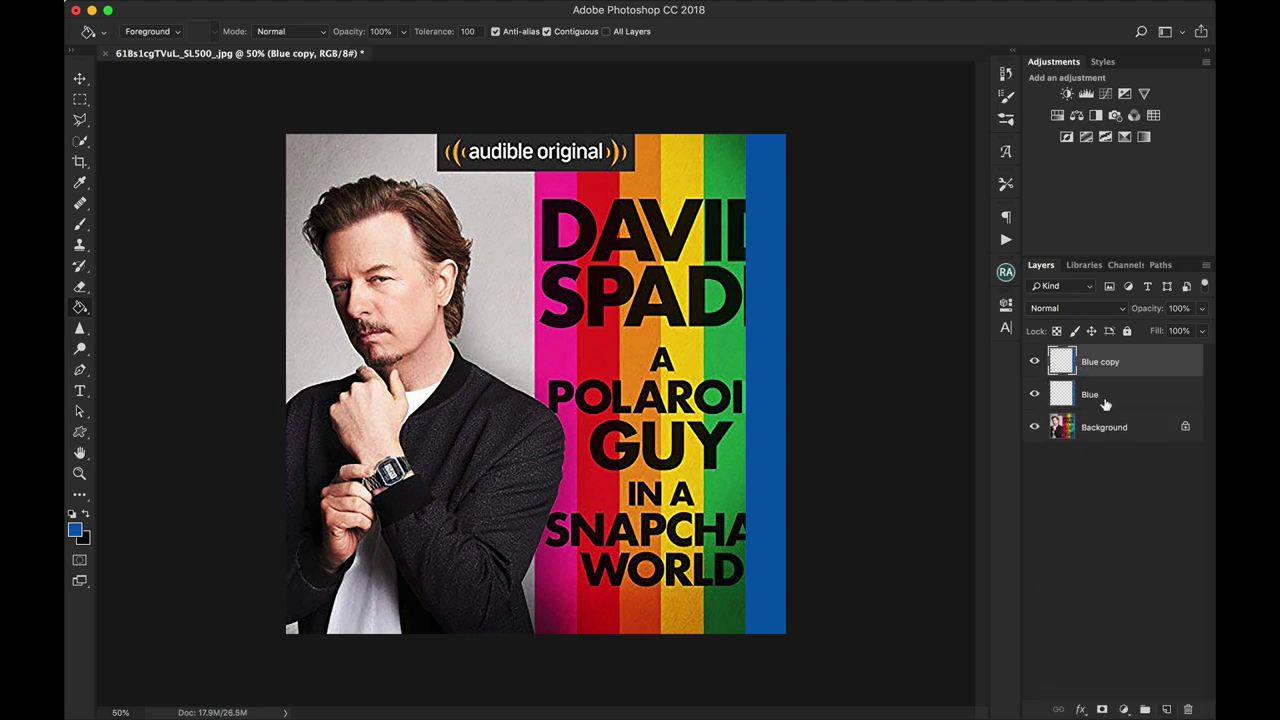
{"action": "double_click", "coordinate": [1099, 362]}
{"action": "type", "text": "Green"}
{"action": "key", "text": "Return"}
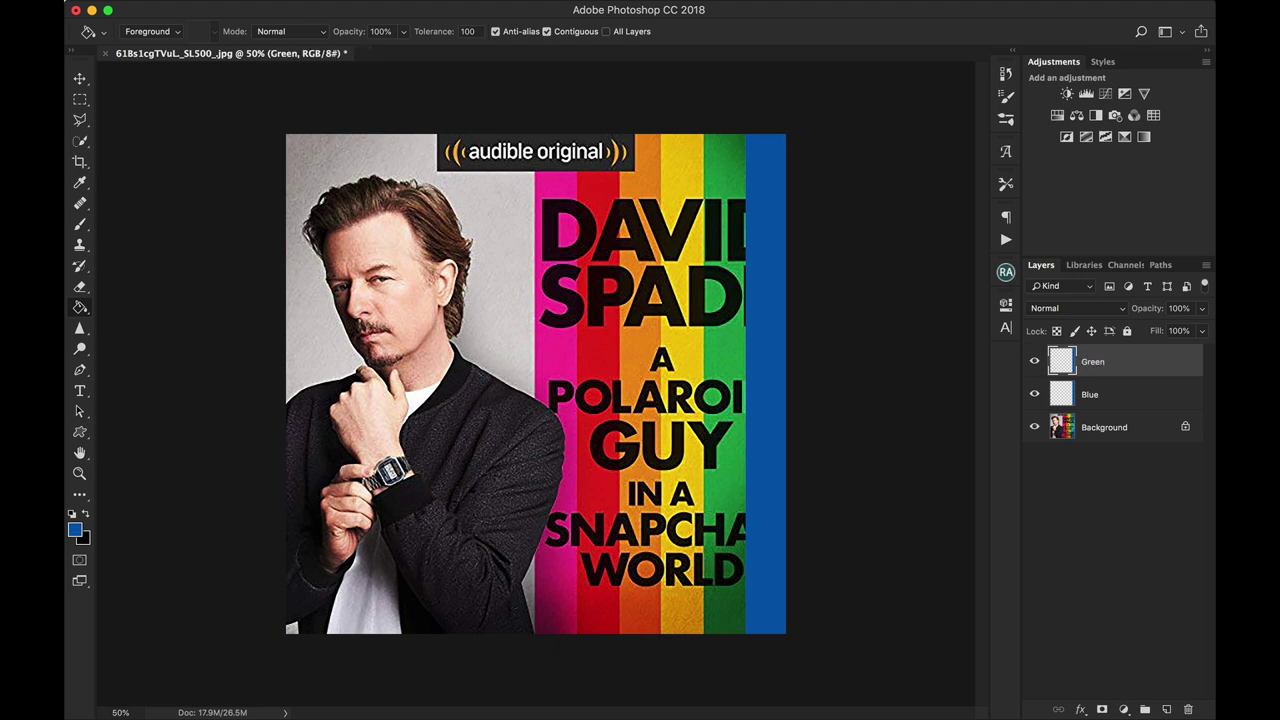
Step: Add a Hue/Saturation adjustment clipped to the Green layer with hue set to -63
{"action": "left_click", "coordinate": [1123, 709]}
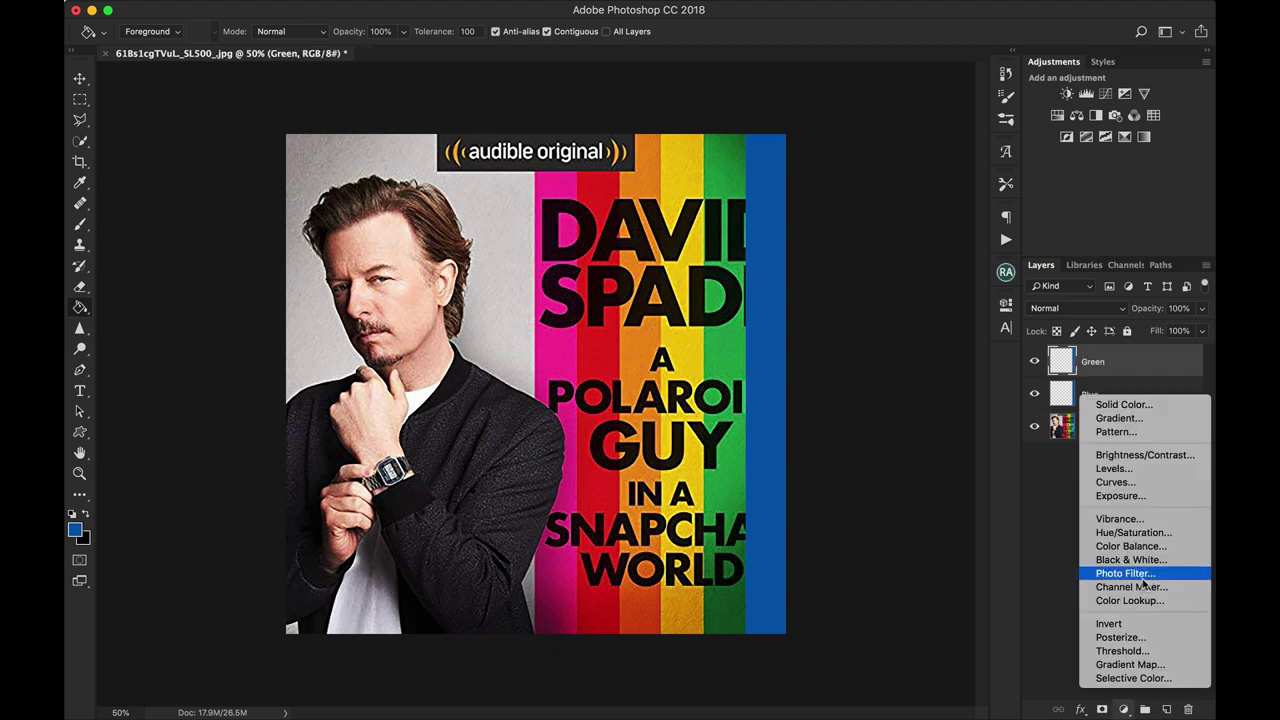
{"action": "left_click", "coordinate": [1133, 532]}
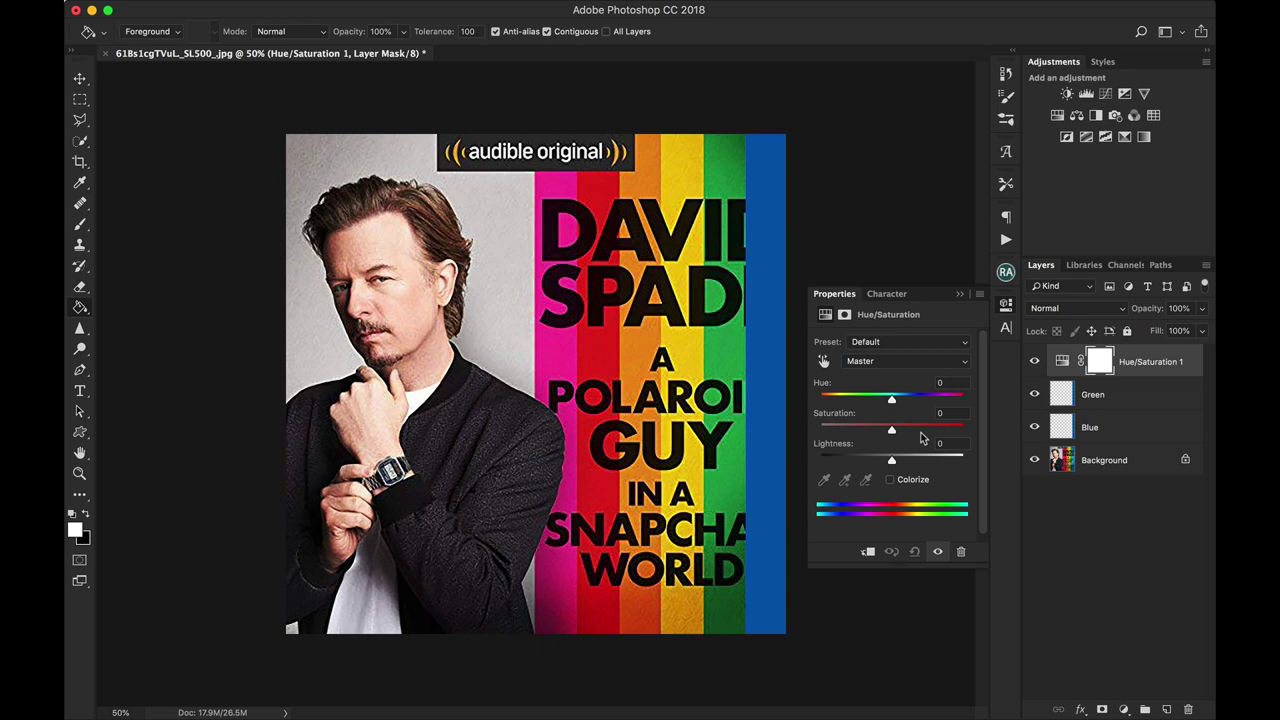
{"action": "left_click", "coordinate": [867, 551]}
{"action": "left_click_drag", "start_coordinate": [891, 402], "coordinate": [857, 404]}
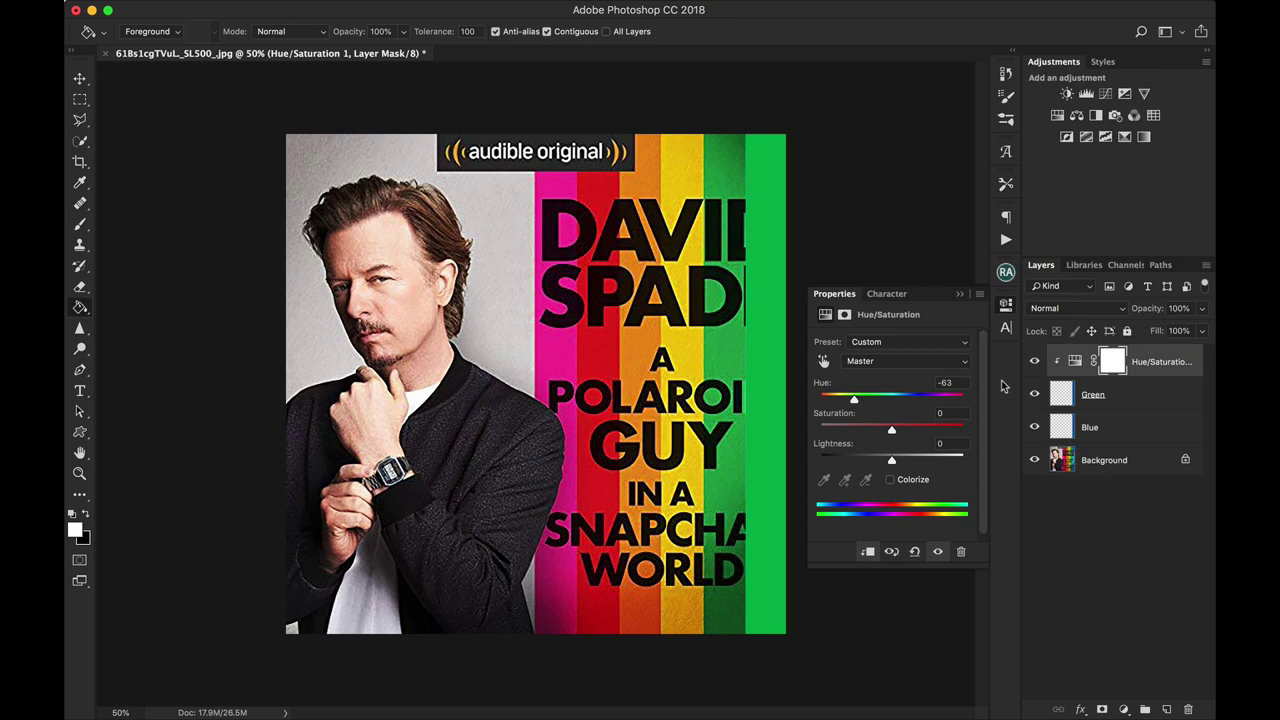
Step: Move the Green layer's stripe left so it sits directly beside the blue stripe
{"action": "left_click", "coordinate": [1060, 394]}
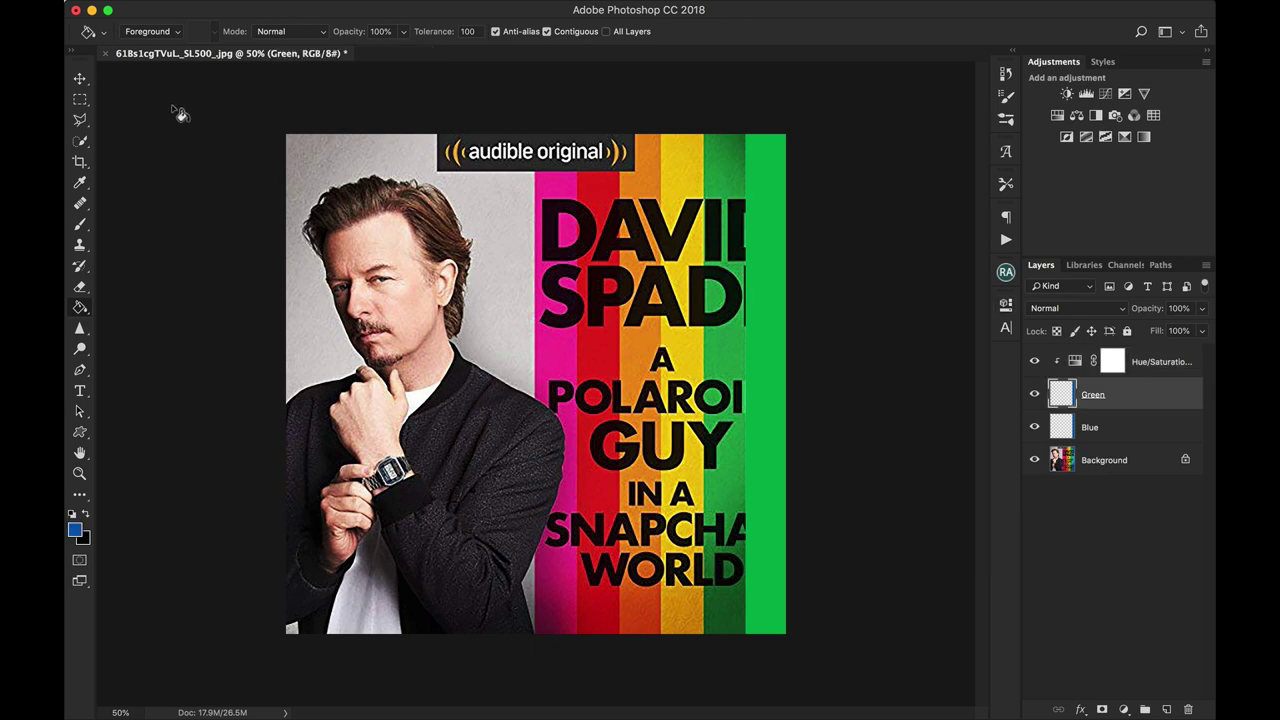
{"action": "key", "text": "v"}
{"action": "left_click_drag", "start_coordinate": [840, 369], "coordinate": [806, 364]}
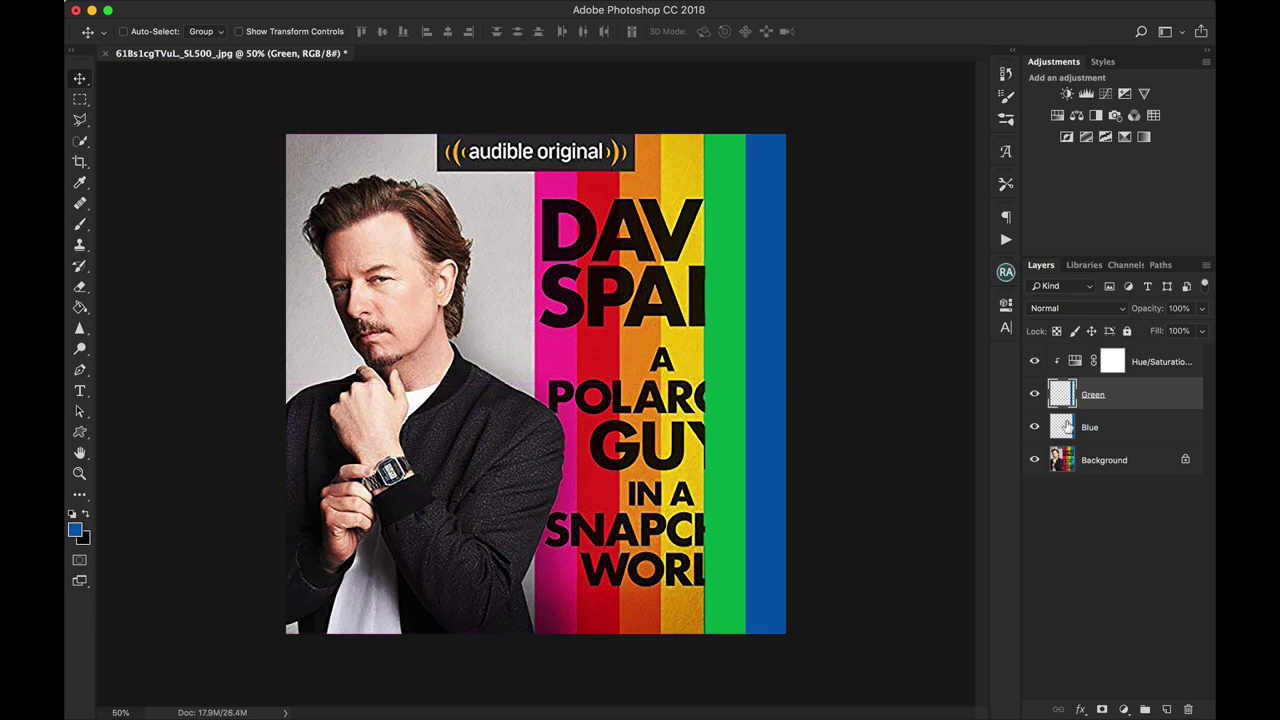
Step: Duplicate the Blue layer again, place the copy above all layers, and clip a new Hue/Saturation adjustment to it
{"action": "left_click_drag", "start_coordinate": [1067, 426], "coordinate": [1166, 709]}
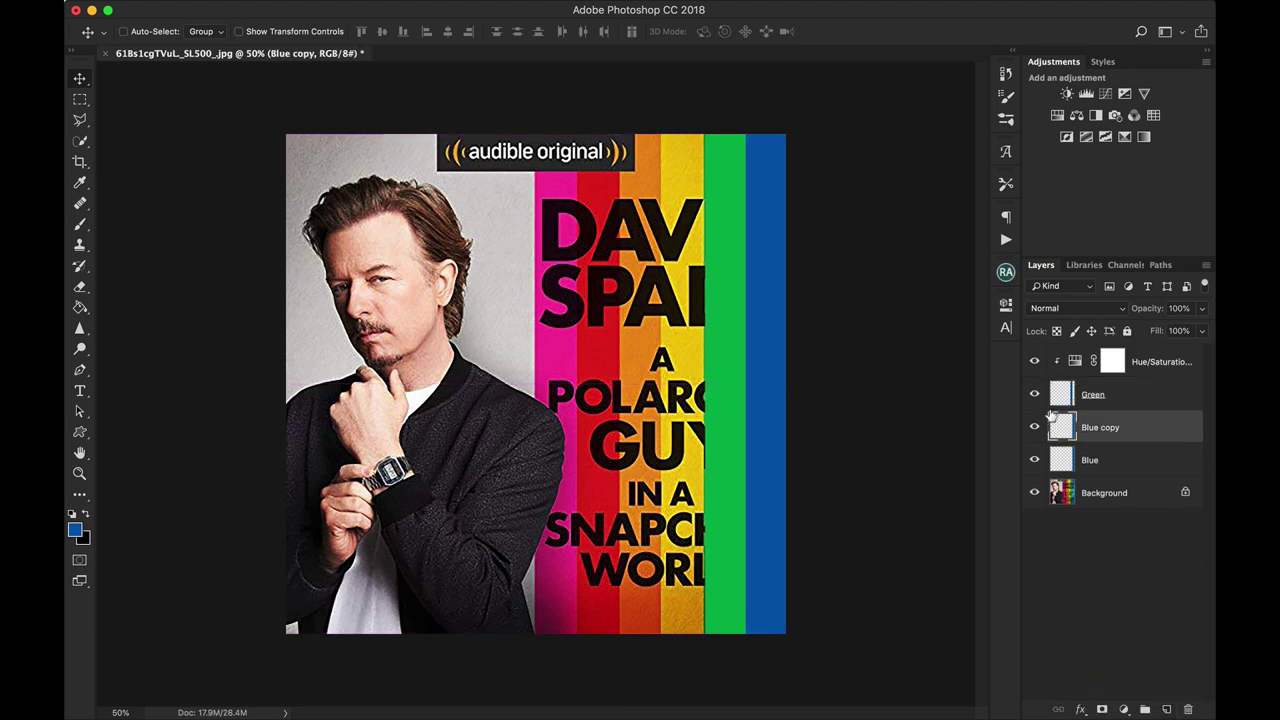
{"action": "left_click_drag", "start_coordinate": [1050, 414], "coordinate": [1064, 363]}
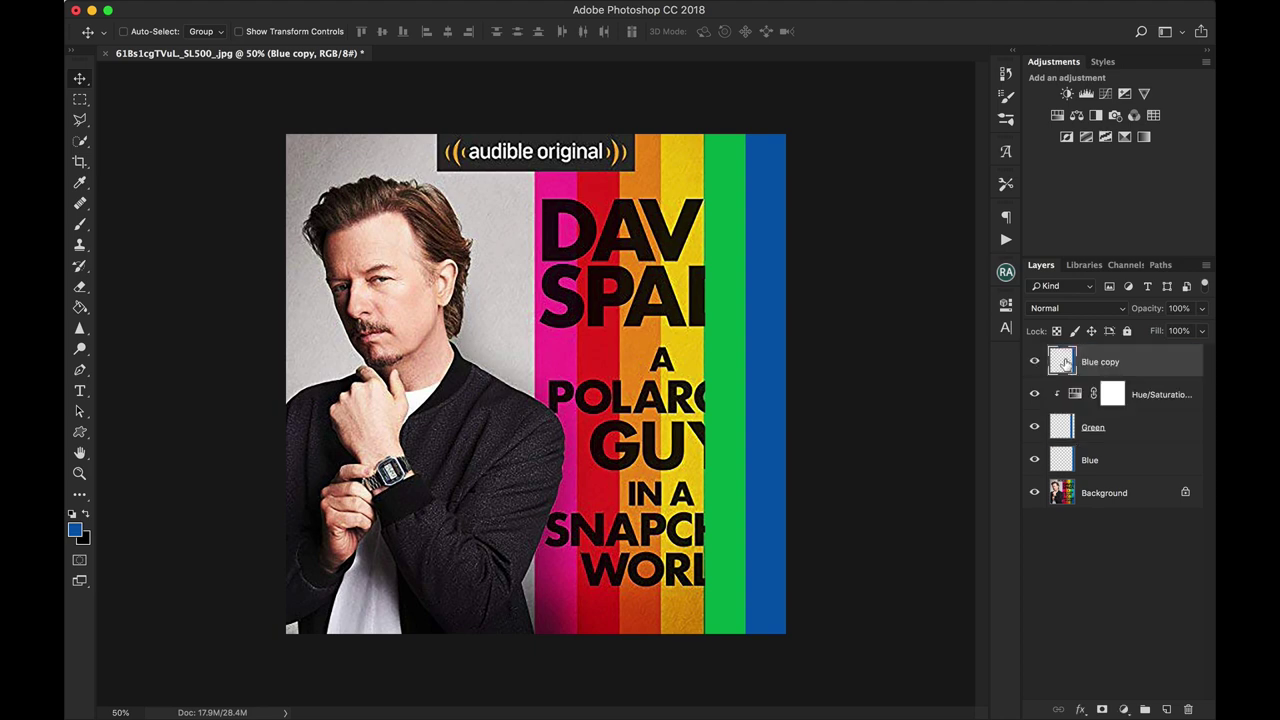
{"action": "left_click", "coordinate": [1123, 709]}
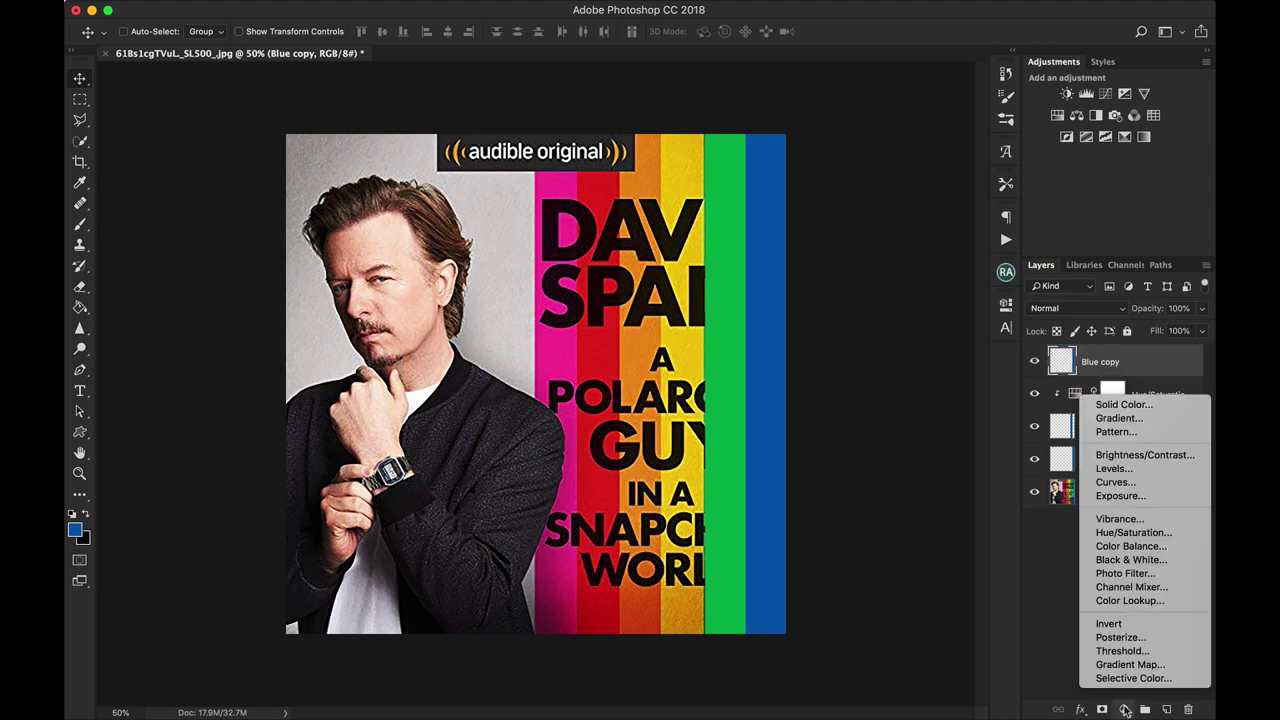
{"action": "left_click", "coordinate": [1133, 532]}
{"action": "left_click", "coordinate": [868, 551]}
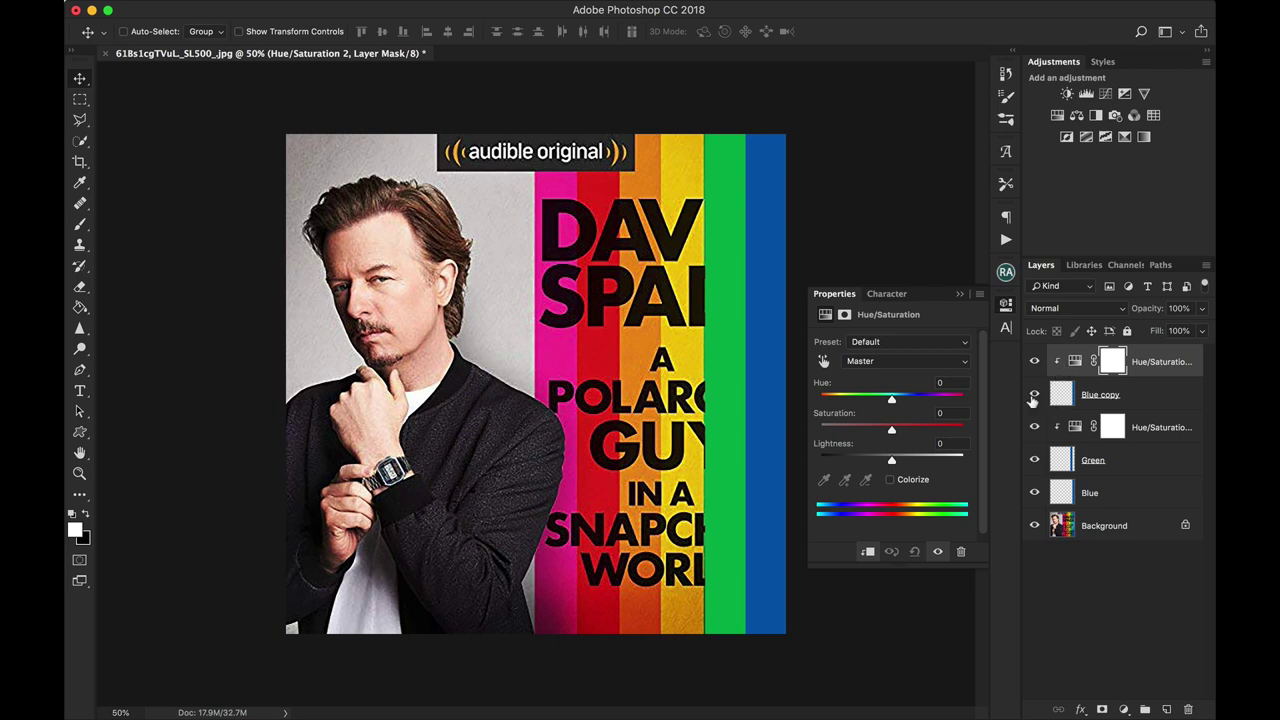
Step: Recolor the new stripe with hue -150, saturation +20 and lightness +11, and move it directly left of the green stripe
{"action": "left_click_drag", "start_coordinate": [892, 401], "coordinate": [829, 401]}
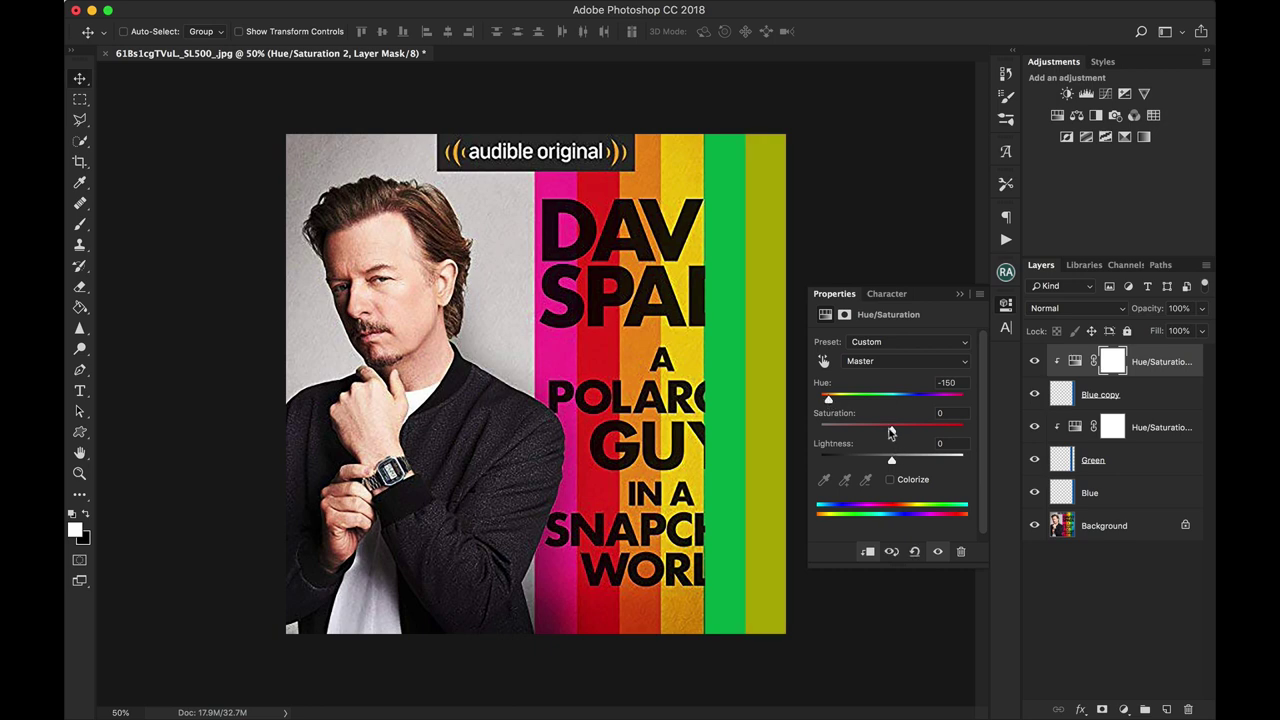
{"action": "left_click_drag", "start_coordinate": [892, 430], "coordinate": [901, 466]}
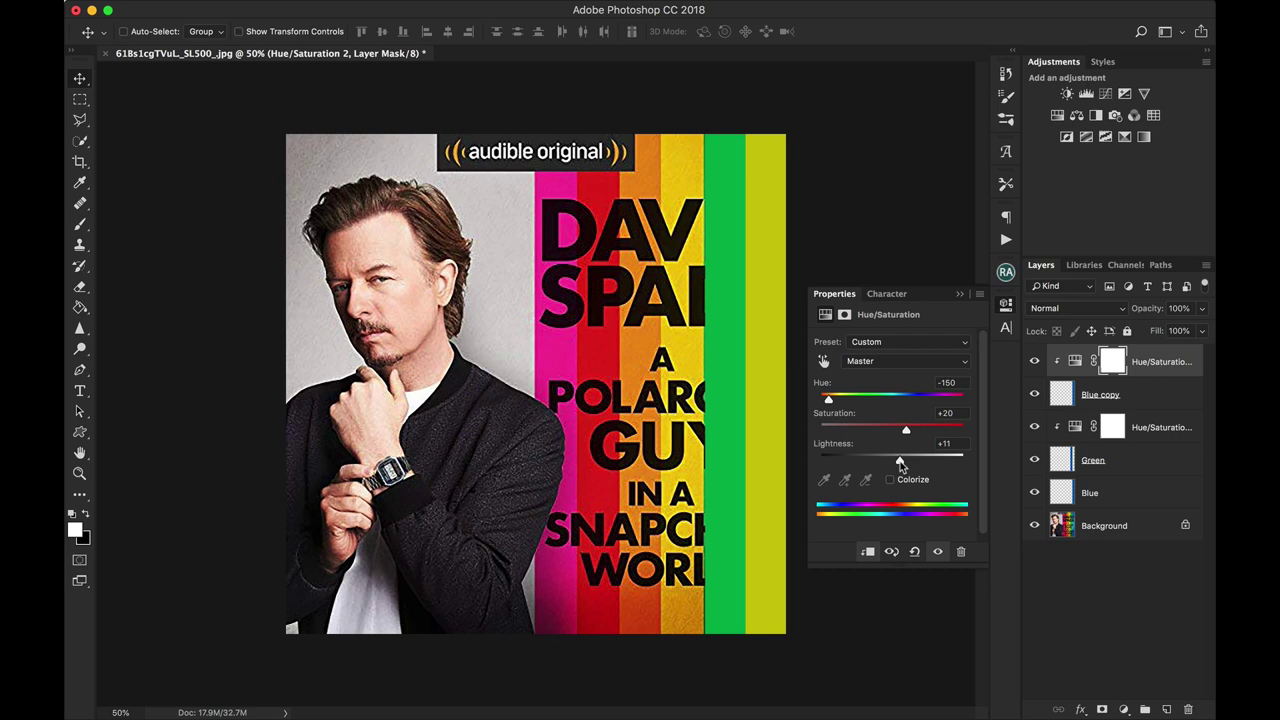
{"action": "left_click", "coordinate": [1058, 400]}
{"action": "left_click_drag", "start_coordinate": [780, 382], "coordinate": [692, 380]}
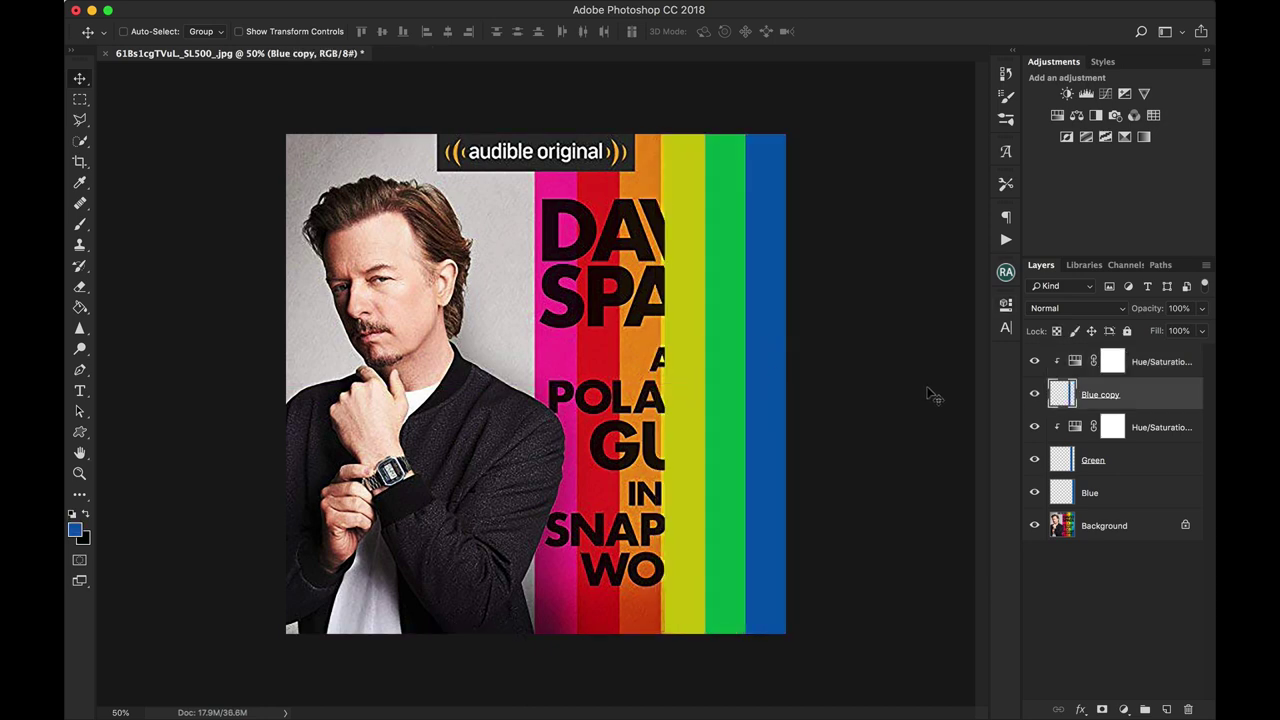
Step: Create a second copy of the Blue layer at the top of the stack with its own clipped Hue/Saturation adjustment
{"action": "left_click_drag", "start_coordinate": [1067, 492], "coordinate": [1166, 709]}
{"action": "left_click_drag", "start_coordinate": [1064, 496], "coordinate": [1064, 356]}
{"action": "left_click", "coordinate": [1122, 708]}
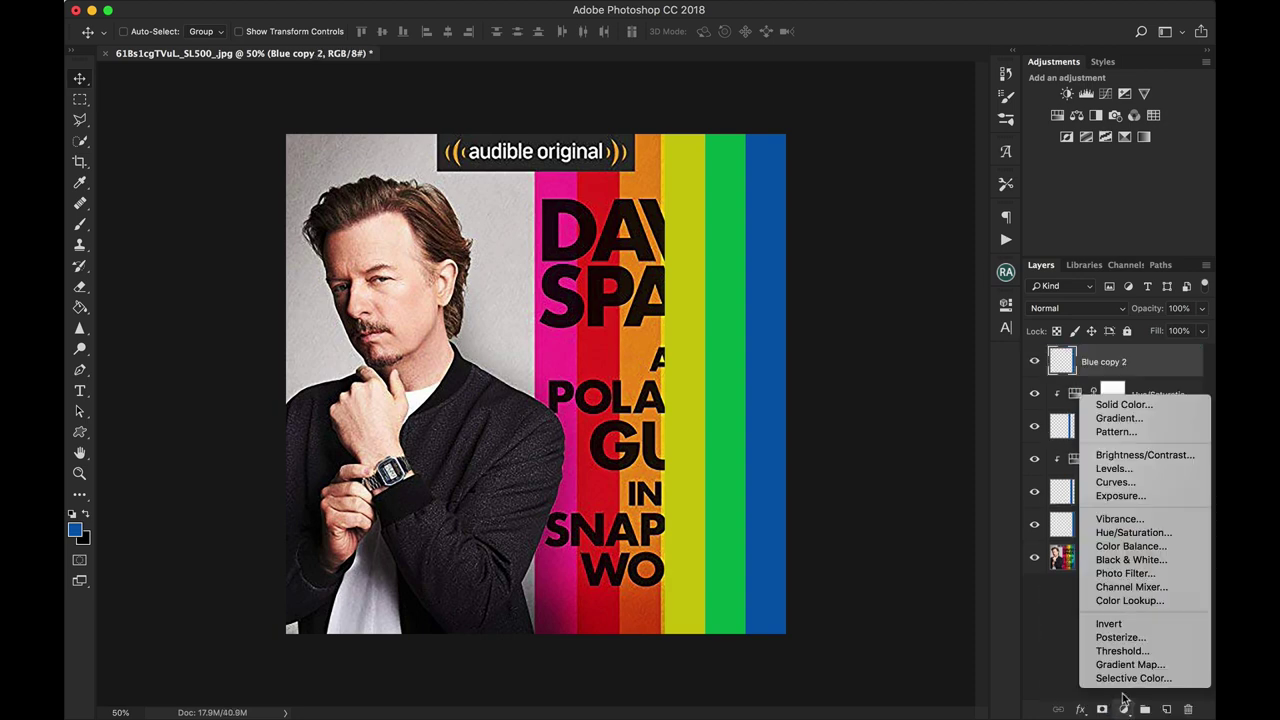
{"action": "left_click", "coordinate": [1133, 539]}
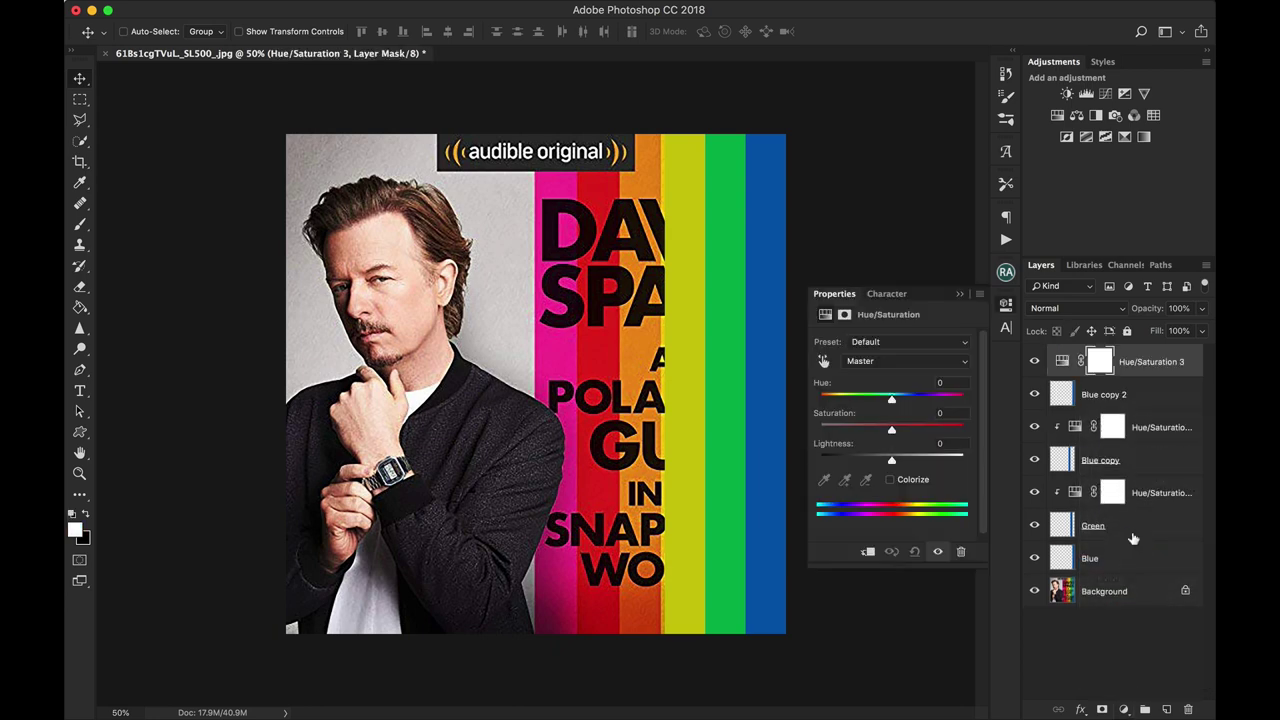
{"action": "left_click", "coordinate": [868, 551]}
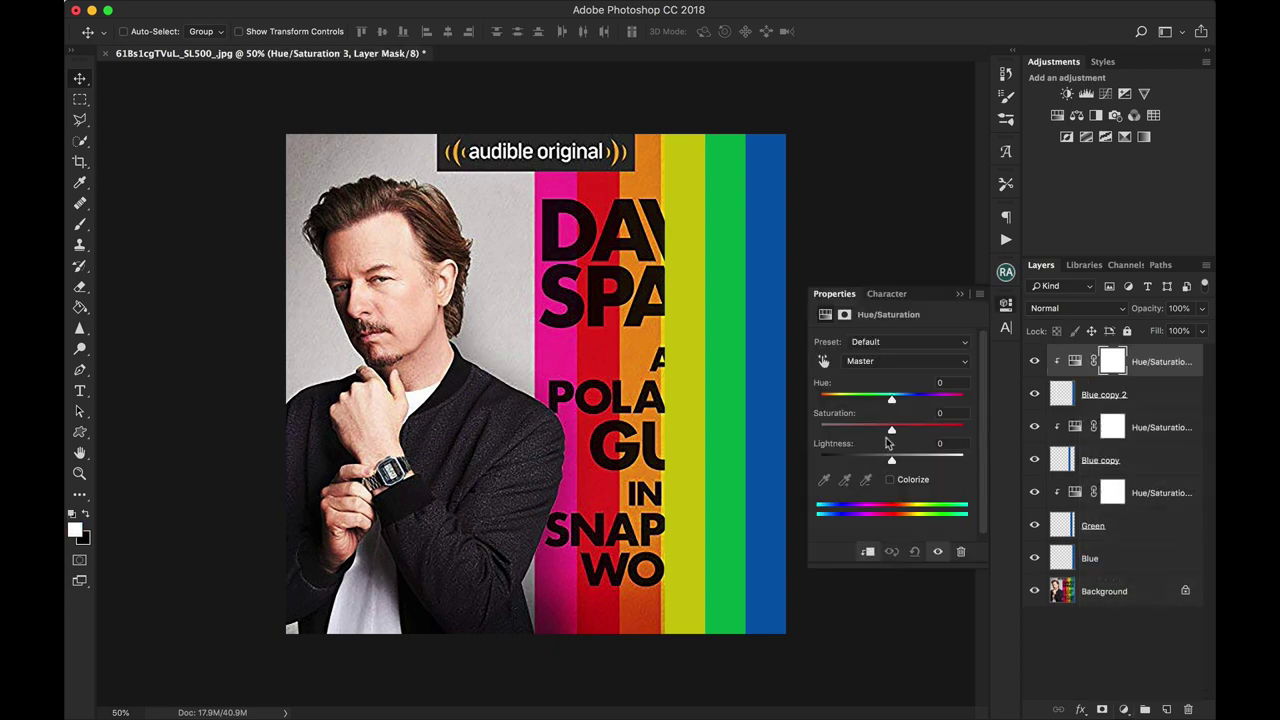
Step: Turn the second copy orange with hue -166, saturation +42 and lightness +17, and move it directly left of the yellow stripe
{"action": "left_click_drag", "start_coordinate": [891, 398], "coordinate": [827, 401]}
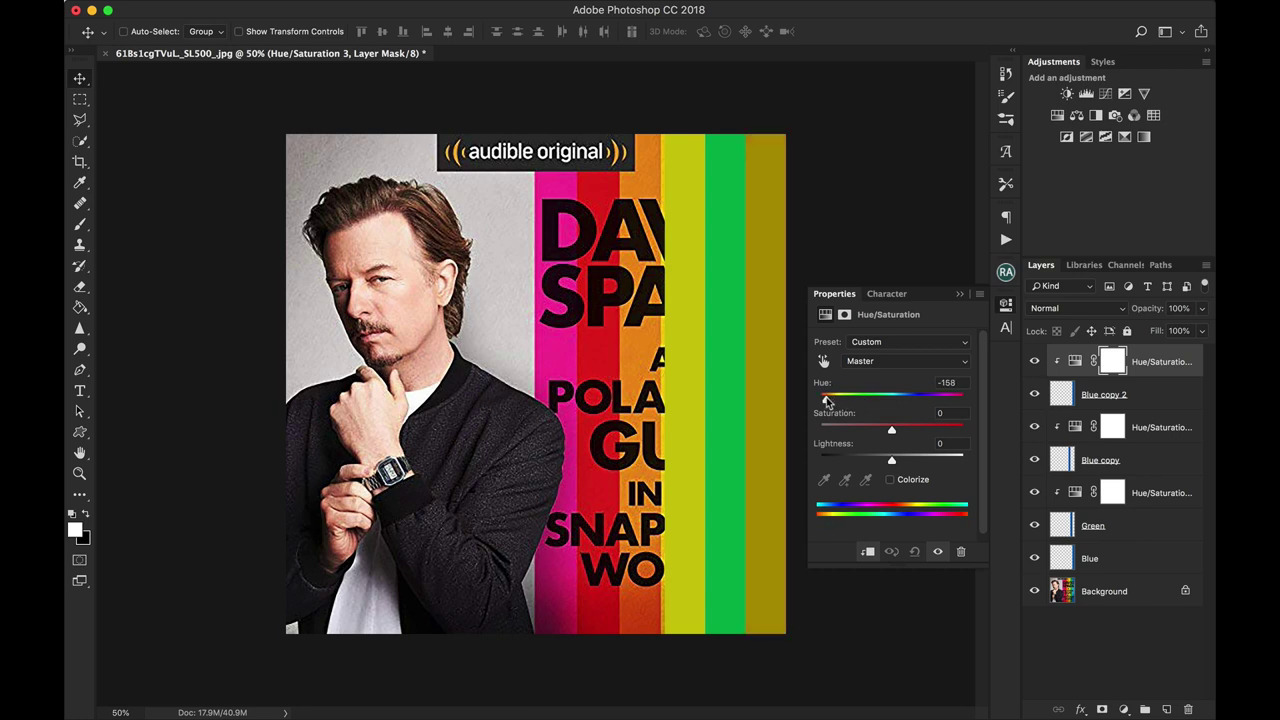
{"action": "left_click_drag", "start_coordinate": [891, 427], "coordinate": [905, 467]}
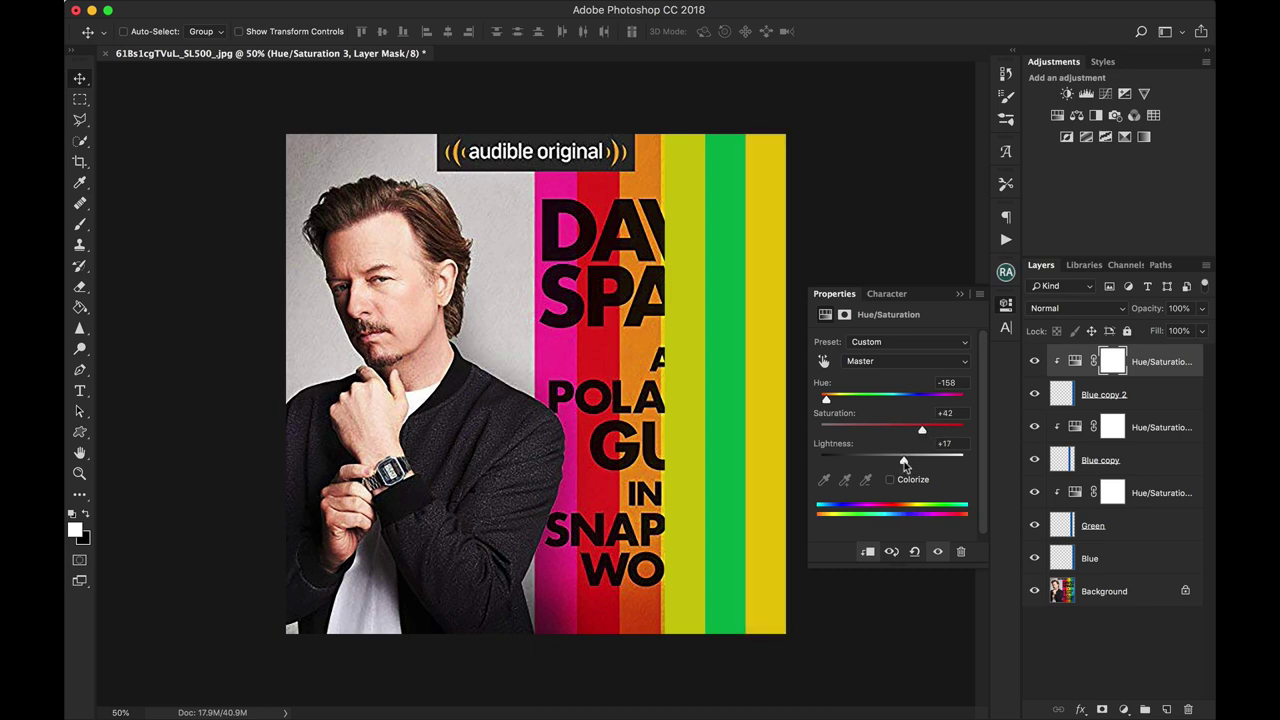
{"action": "left_click_drag", "start_coordinate": [826, 401], "coordinate": [824, 401]}
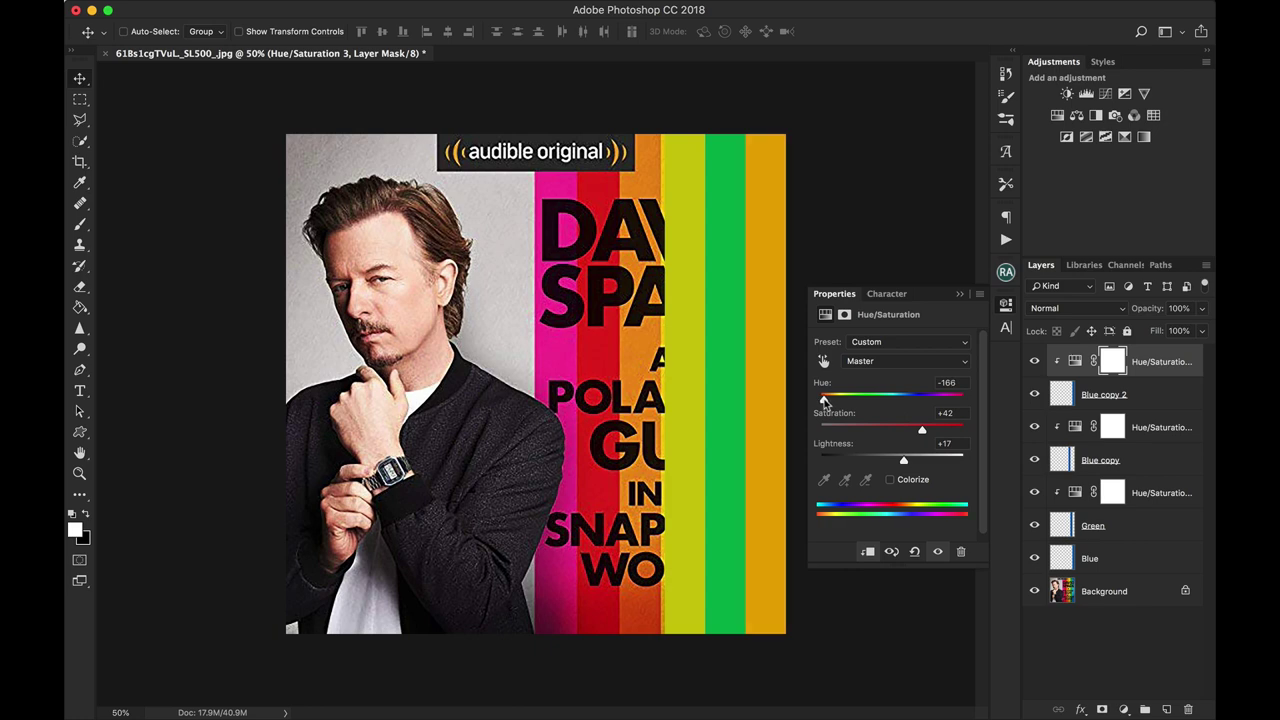
{"action": "left_click", "coordinate": [1088, 394]}
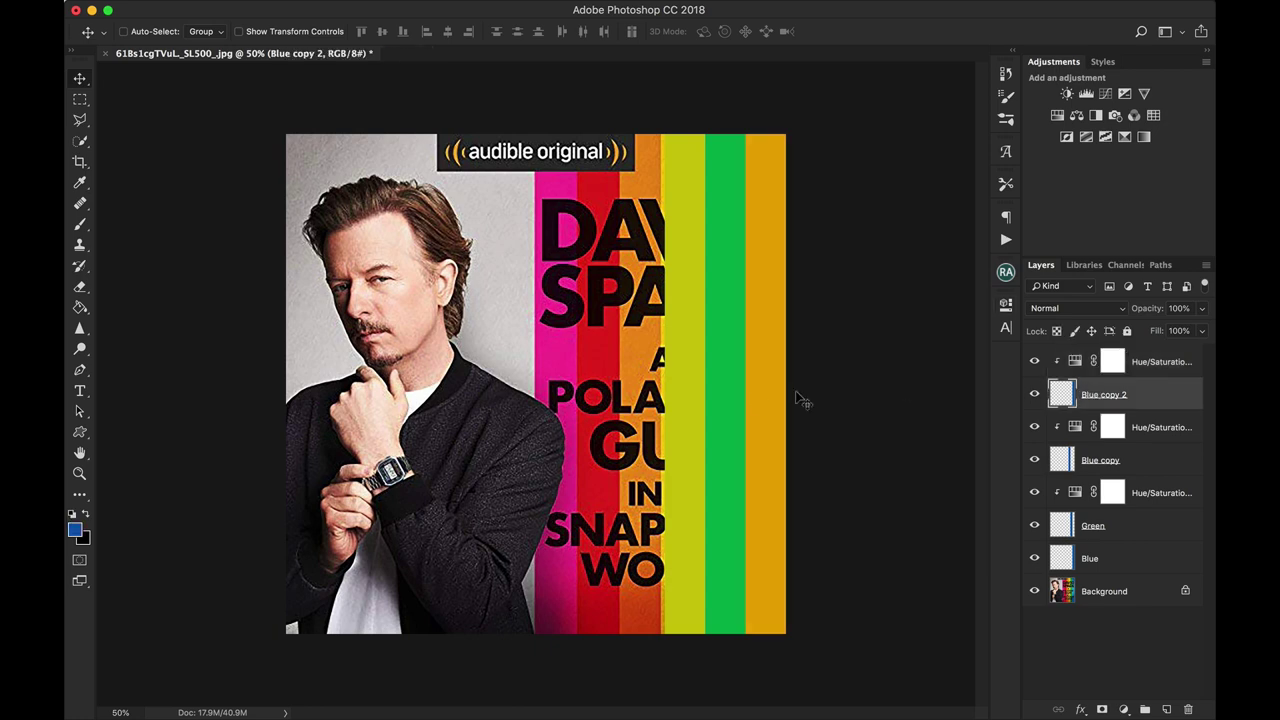
{"action": "left_click_drag", "start_coordinate": [760, 400], "coordinate": [630, 397]}
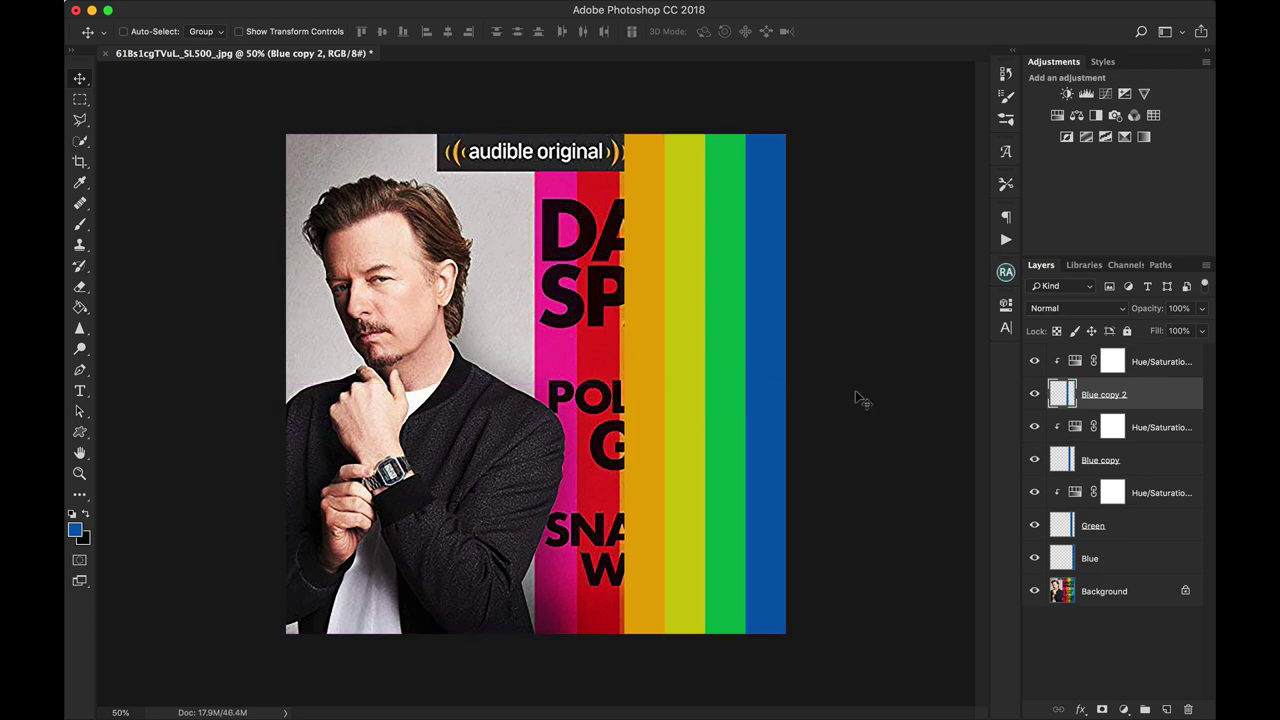
Step: Make a third copy of the Blue layer above the other layers and clip another Hue/Saturation adjustment to it
{"action": "left_click_drag", "start_coordinate": [1100, 412], "coordinate": [1169, 707]}
{"action": "left_click_drag", "start_coordinate": [1064, 568], "coordinate": [1066, 356]}
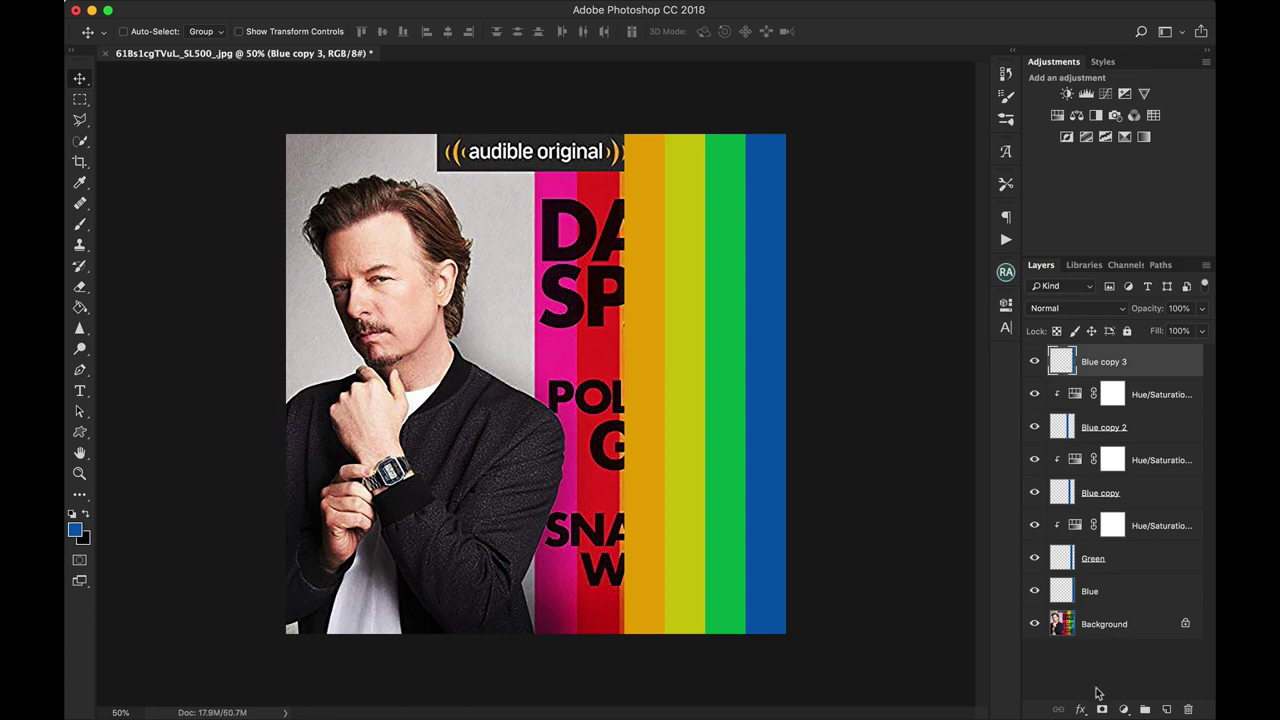
{"action": "left_click", "coordinate": [1123, 709]}
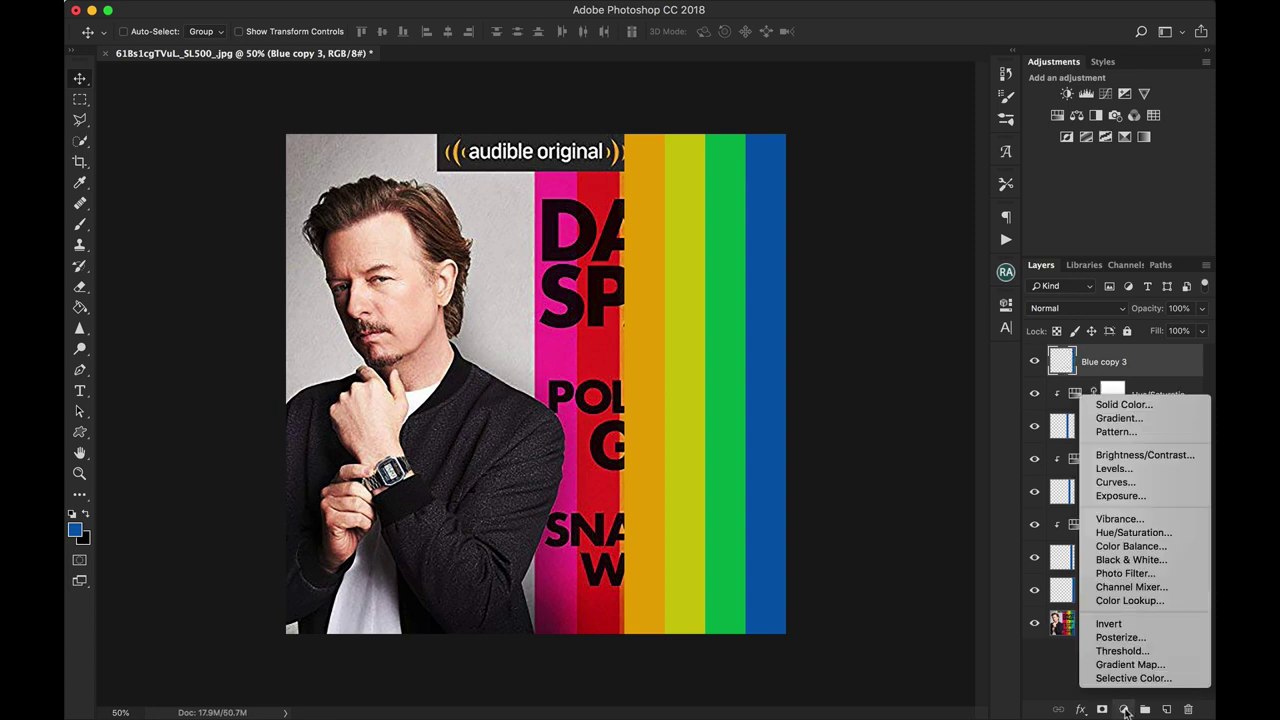
{"action": "left_click", "coordinate": [1134, 533]}
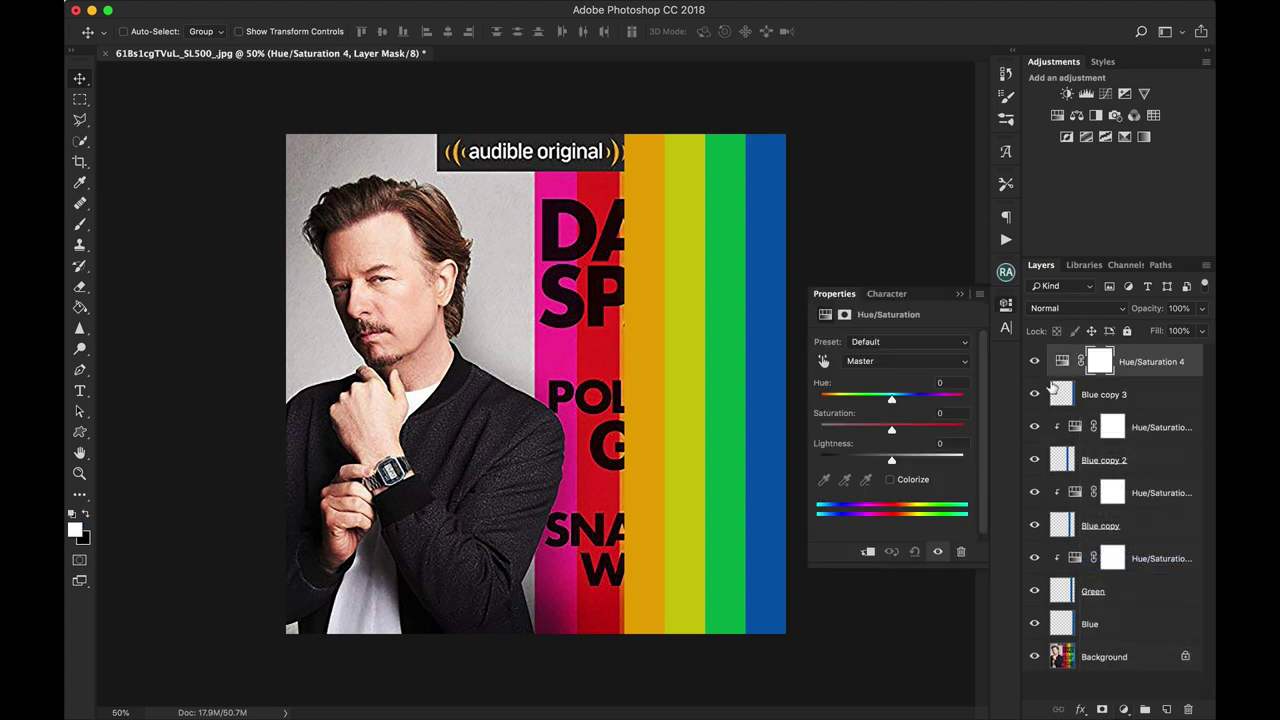
{"action": "left_click", "coordinate": [868, 552]}
Step: Turn the third copy red with hue +161 and lightness +7, and move it directly left of the orange stripe
{"action": "left_click_drag", "start_coordinate": [891, 399], "coordinate": [957, 398]}
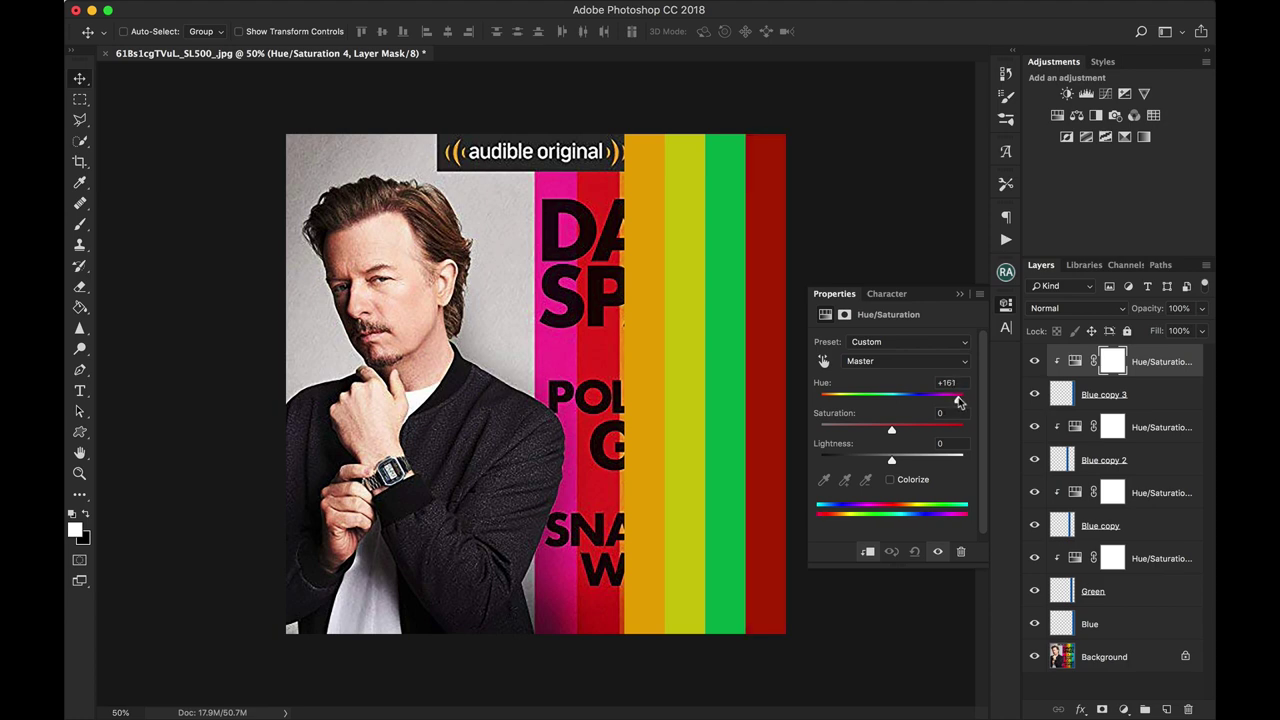
{"action": "left_click_drag", "start_coordinate": [892, 461], "coordinate": [899, 463]}
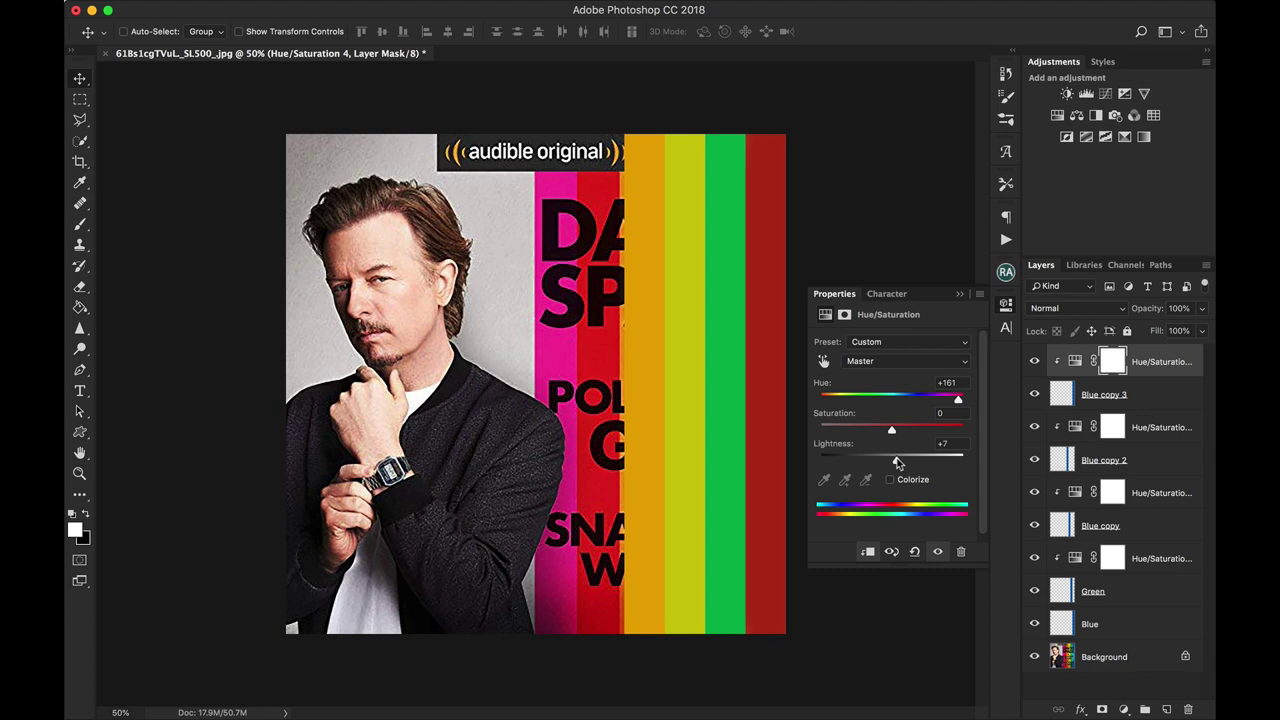
{"action": "left_click", "coordinate": [1060, 397]}
{"action": "left_click_drag", "start_coordinate": [773, 423], "coordinate": [620, 432]}
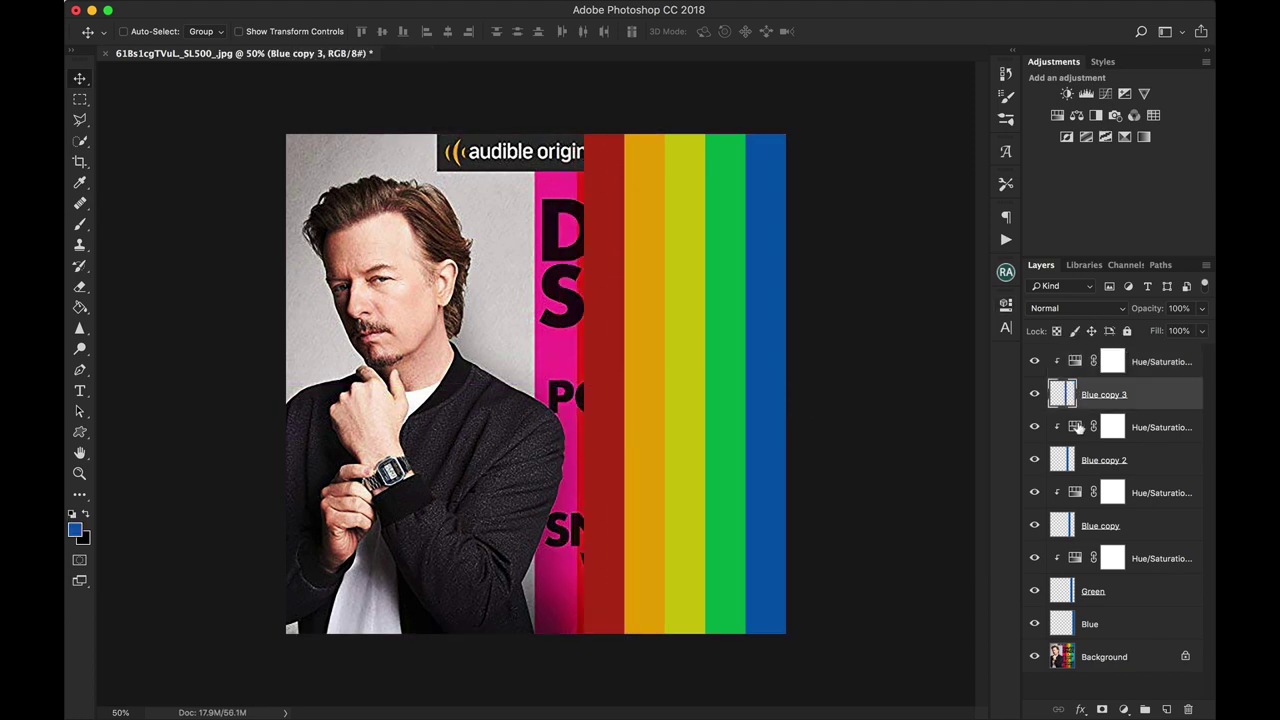
Step: Duplicate the red stripe layer together with its clipped Hue/Saturation adjustment
{"action": "left_click_drag", "start_coordinate": [1066, 405], "coordinate": [1076, 368]}
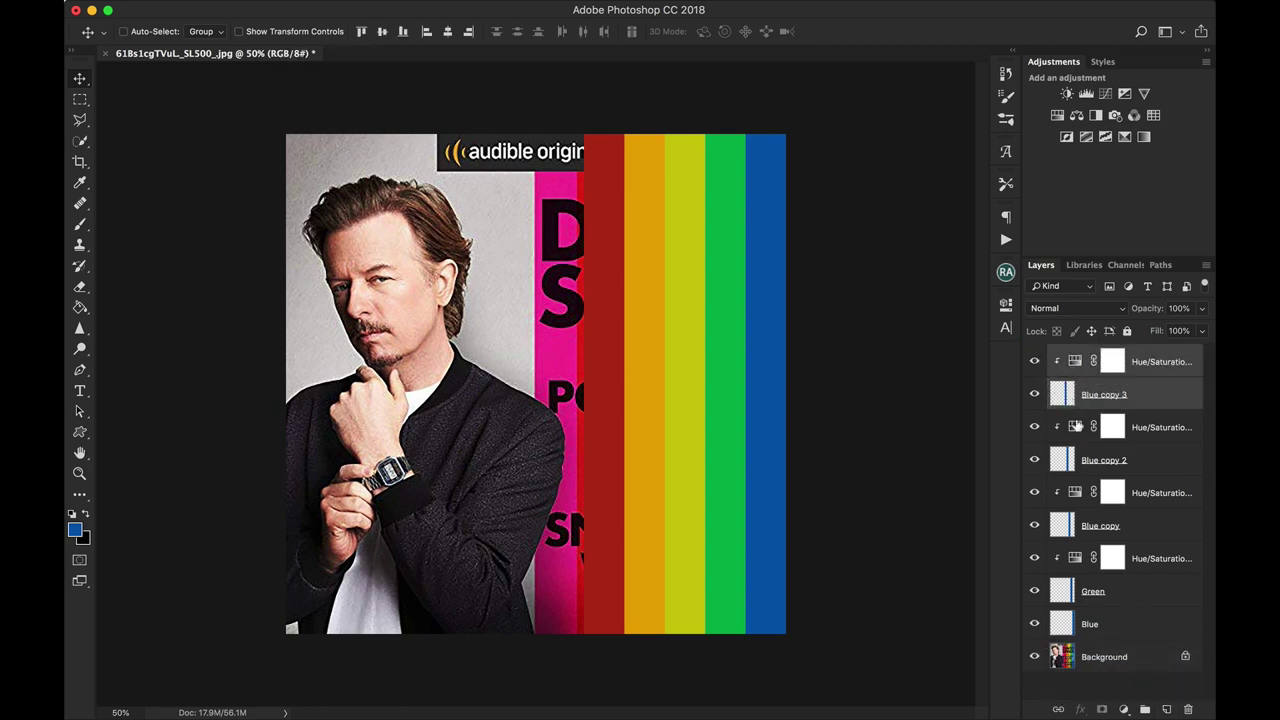
{"action": "left_click_drag", "start_coordinate": [1077, 425], "coordinate": [1166, 709]}
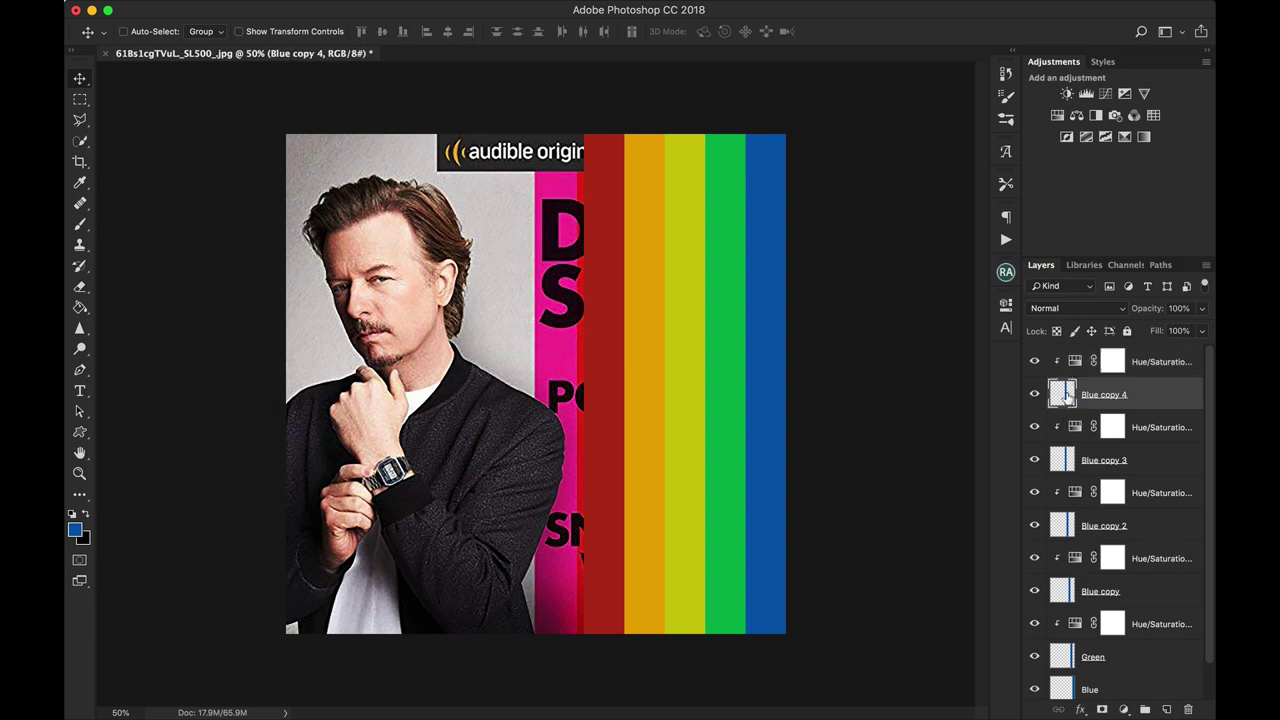
Step: Turn the new stripe copy magenta with hue +120 and lightness +17, and move it directly left of the red stripe
{"action": "double_click", "coordinate": [1078, 362]}
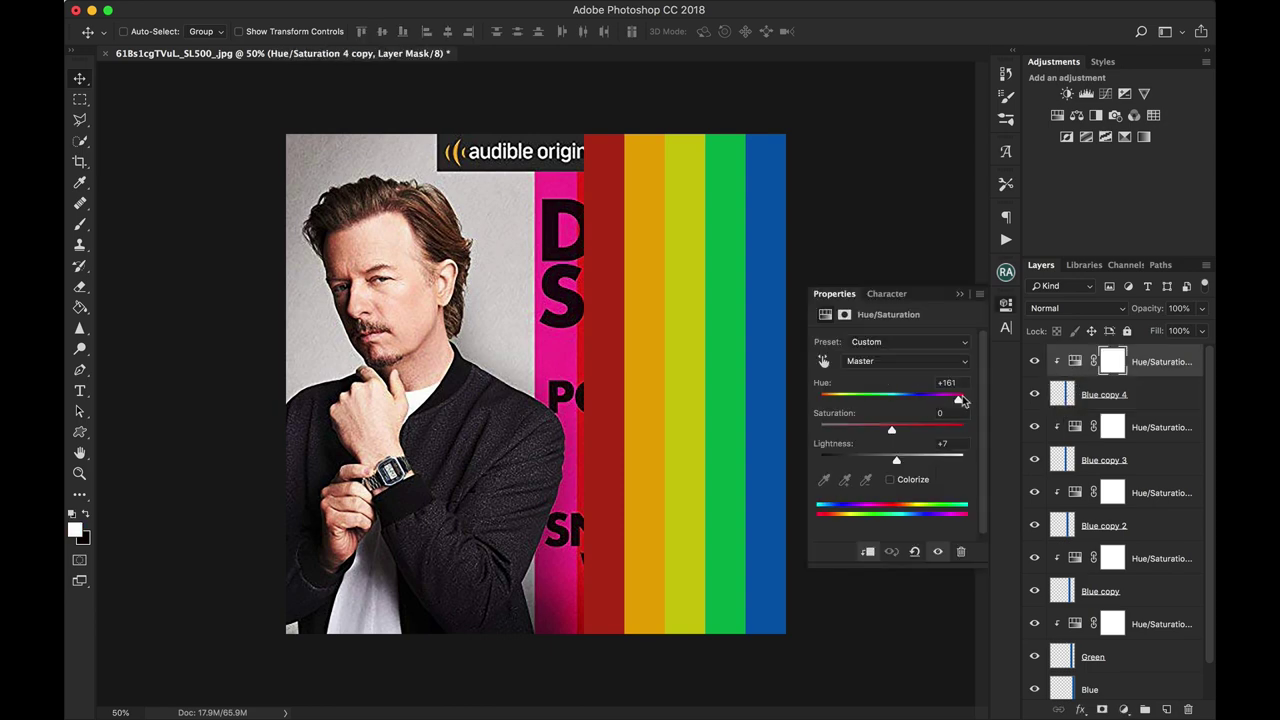
{"action": "left_click_drag", "start_coordinate": [958, 400], "coordinate": [946, 401]}
{"action": "mouse_move", "coordinate": [896, 462]}
{"action": "left_mouse_down"}
{"action": "mouse_move", "coordinate": [916, 462]}
{"action": "mouse_move", "coordinate": [904, 464]}
{"action": "left_mouse_up"}
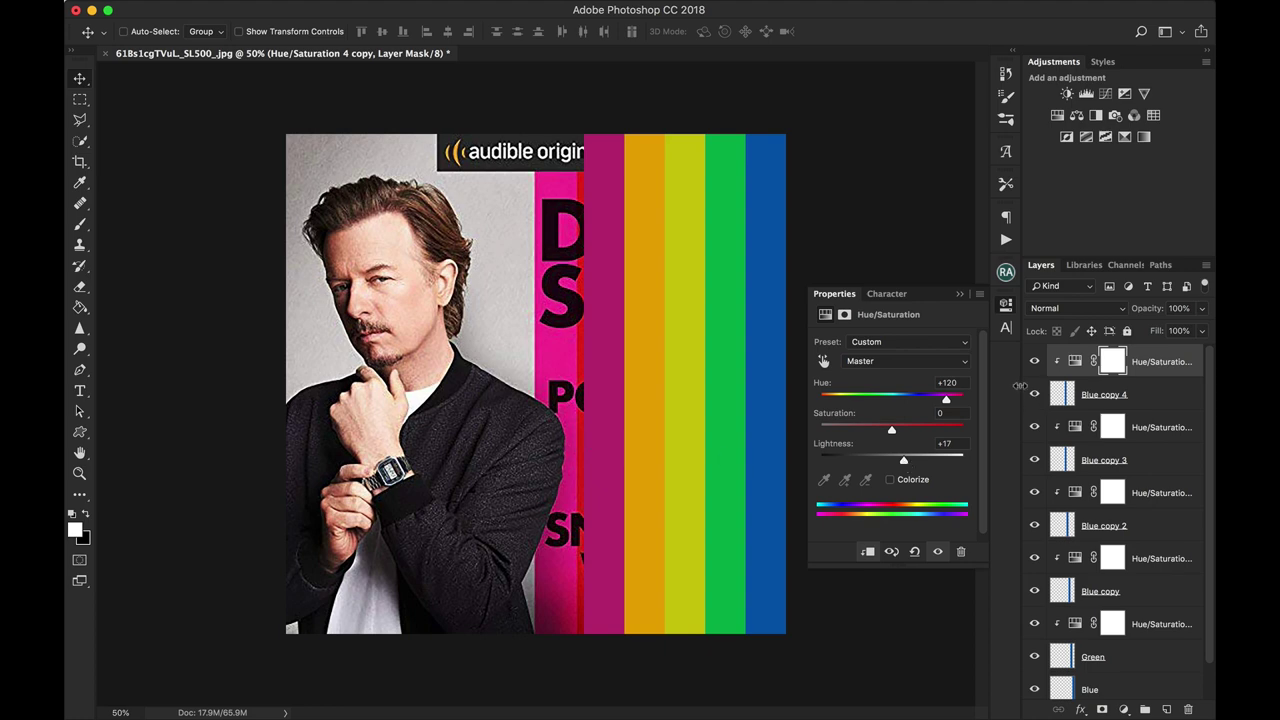
{"action": "left_click", "coordinate": [1062, 394]}
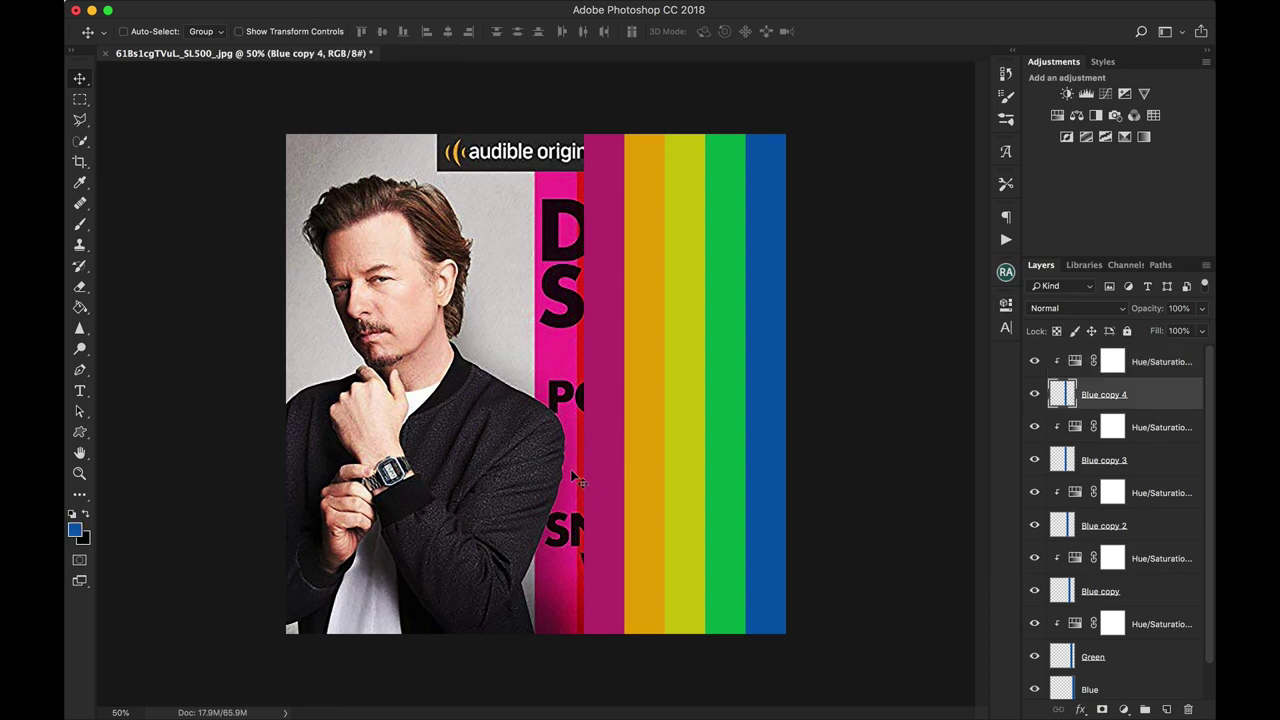
{"action": "left_click_drag", "start_coordinate": [600, 470], "coordinate": [562, 470]}
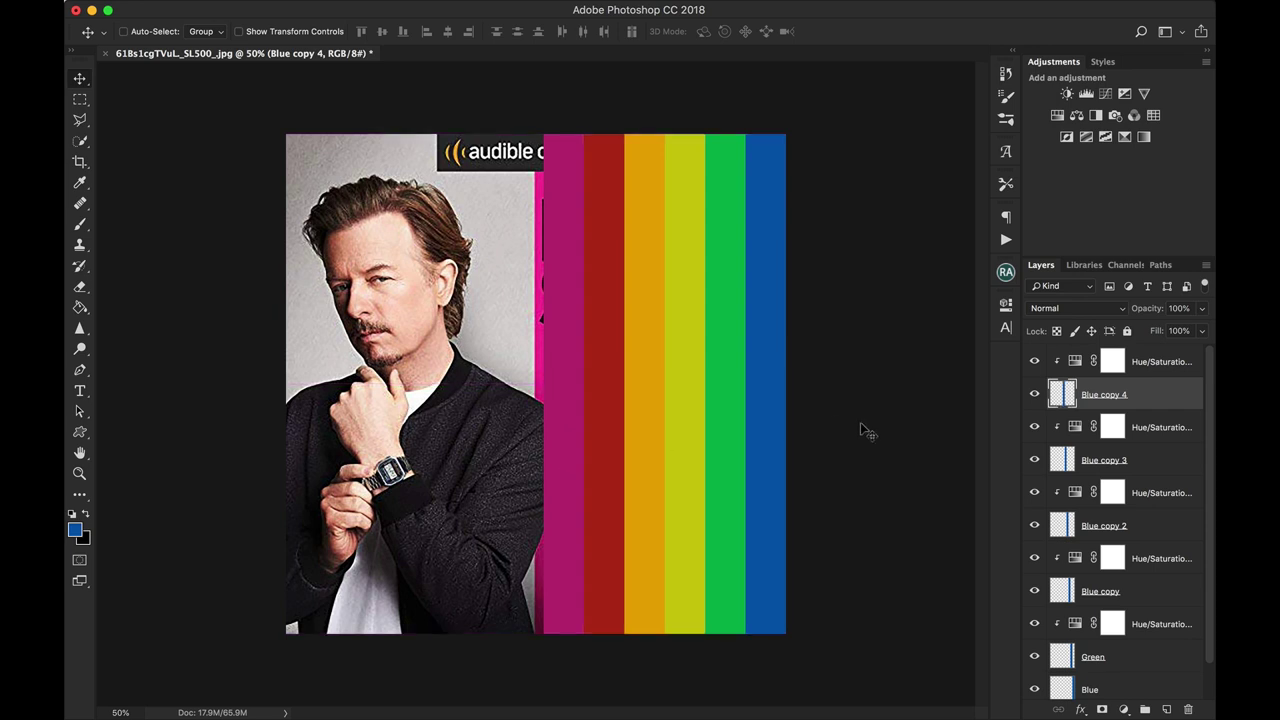
Step: Group all the stripe layers and their Hue/Saturation adjustments above the Background, and name the group Rainbow
{"action": "left_click", "coordinate": [1063, 367]}
{"action": "scroll", "coordinate": [1066, 372], "scroll_direction": "down", "scroll_amount": 1}
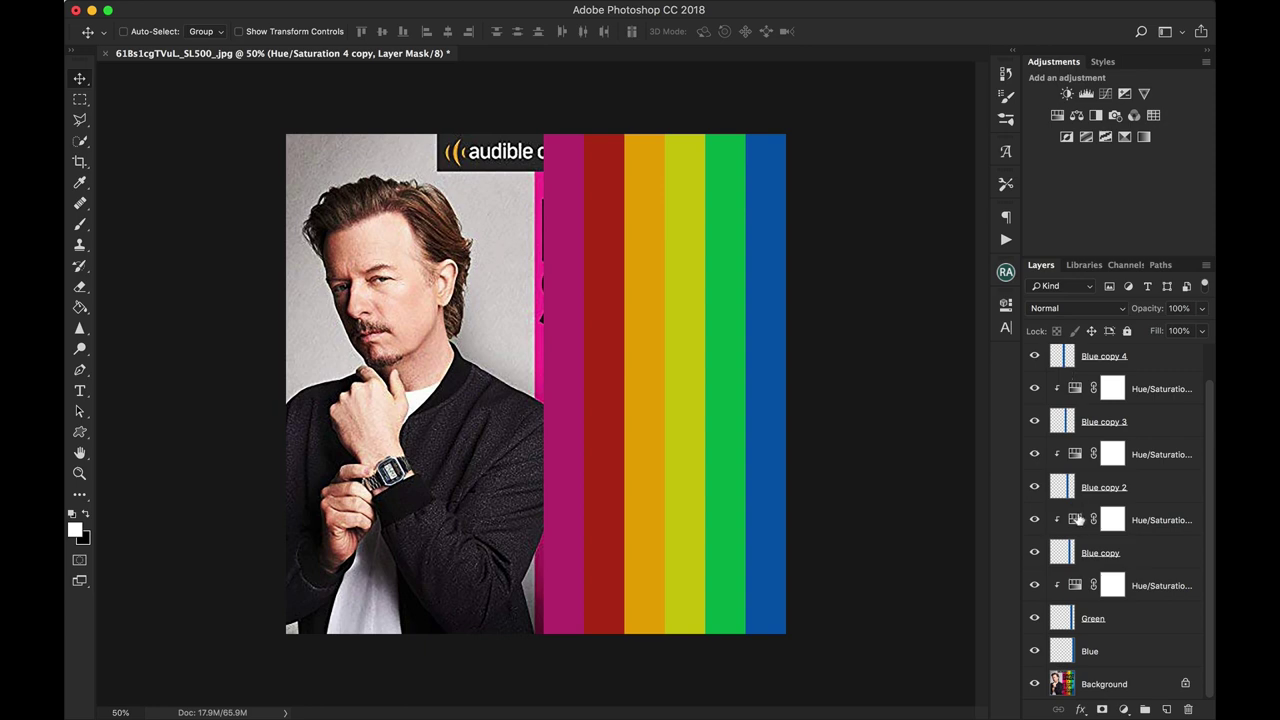
{"action": "left_click", "coordinate": [1062, 651], "text": "shift"}
{"action": "left_click_drag", "start_coordinate": [1062, 651], "coordinate": [1144, 709]}
{"action": "double_click", "coordinate": [1088, 356]}
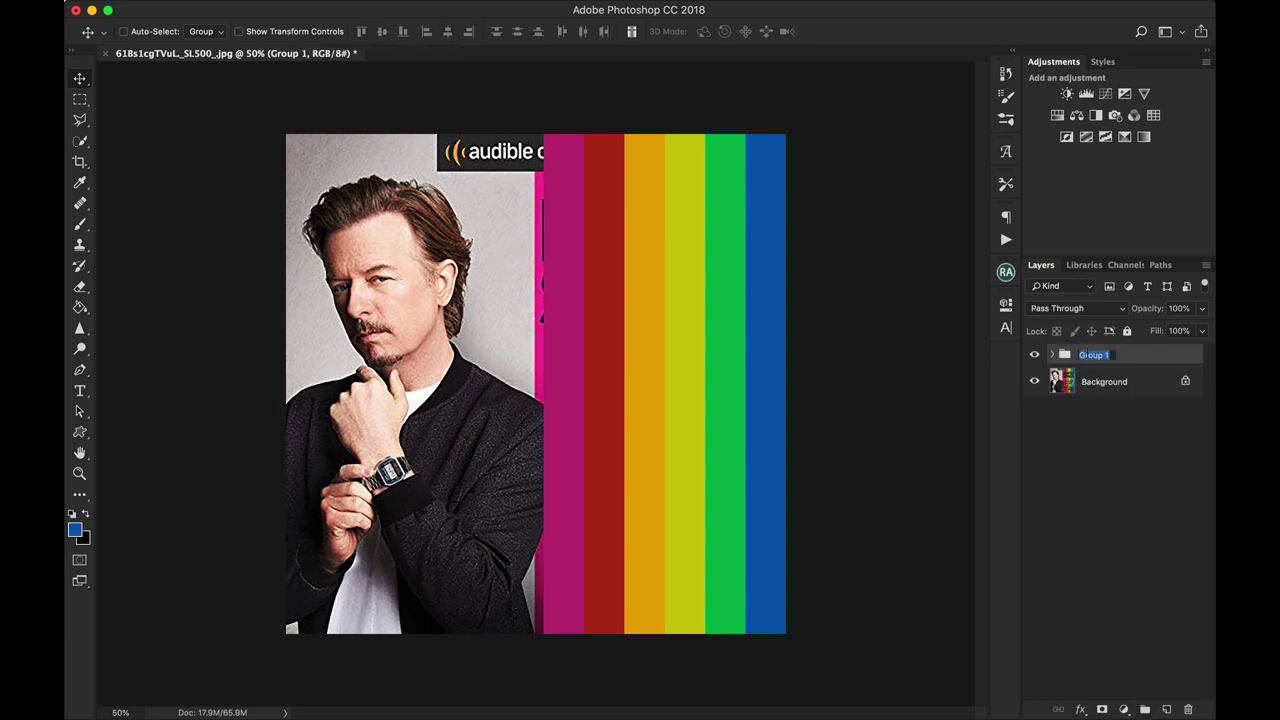
{"action": "type", "text": "Rin"}
{"action": "key", "text": "Return"}
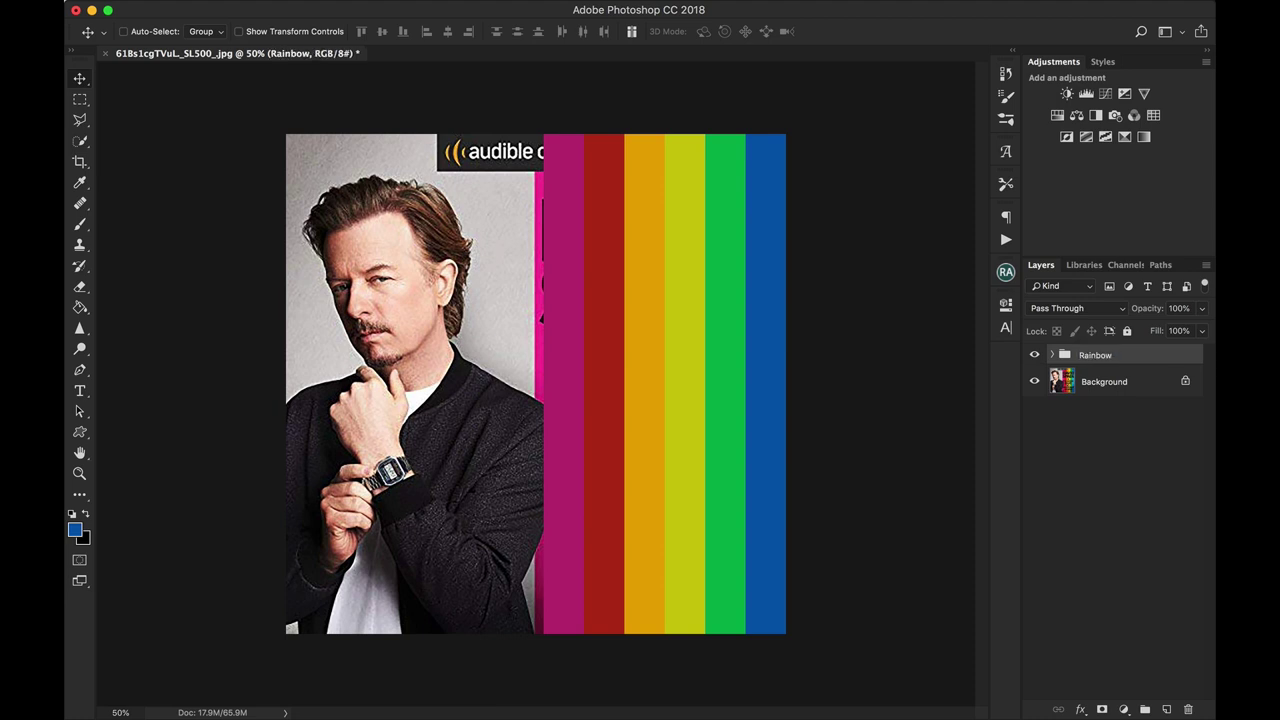
Step: Create a new layer directly above the Background and fill it with gray b0b0b0
{"action": "left_click", "coordinate": [1055, 381]}
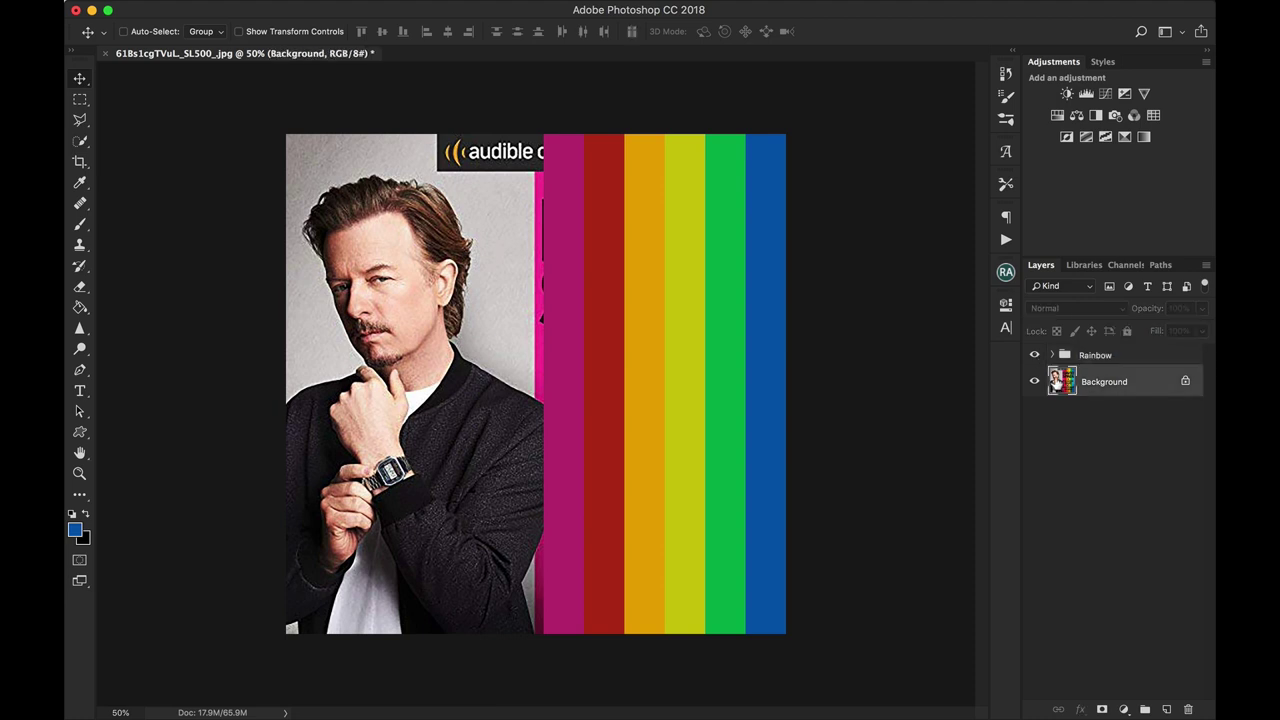
{"action": "left_click", "coordinate": [74, 530]}
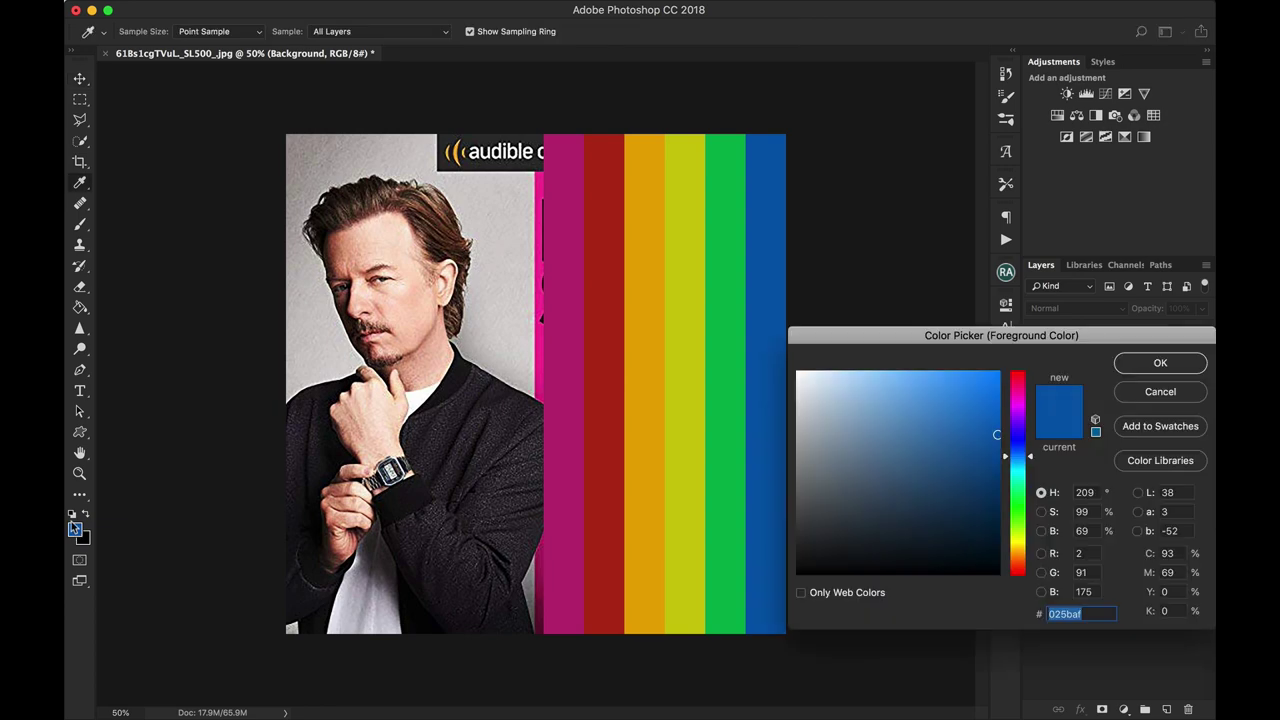
{"action": "left_click", "coordinate": [1128, 392]}
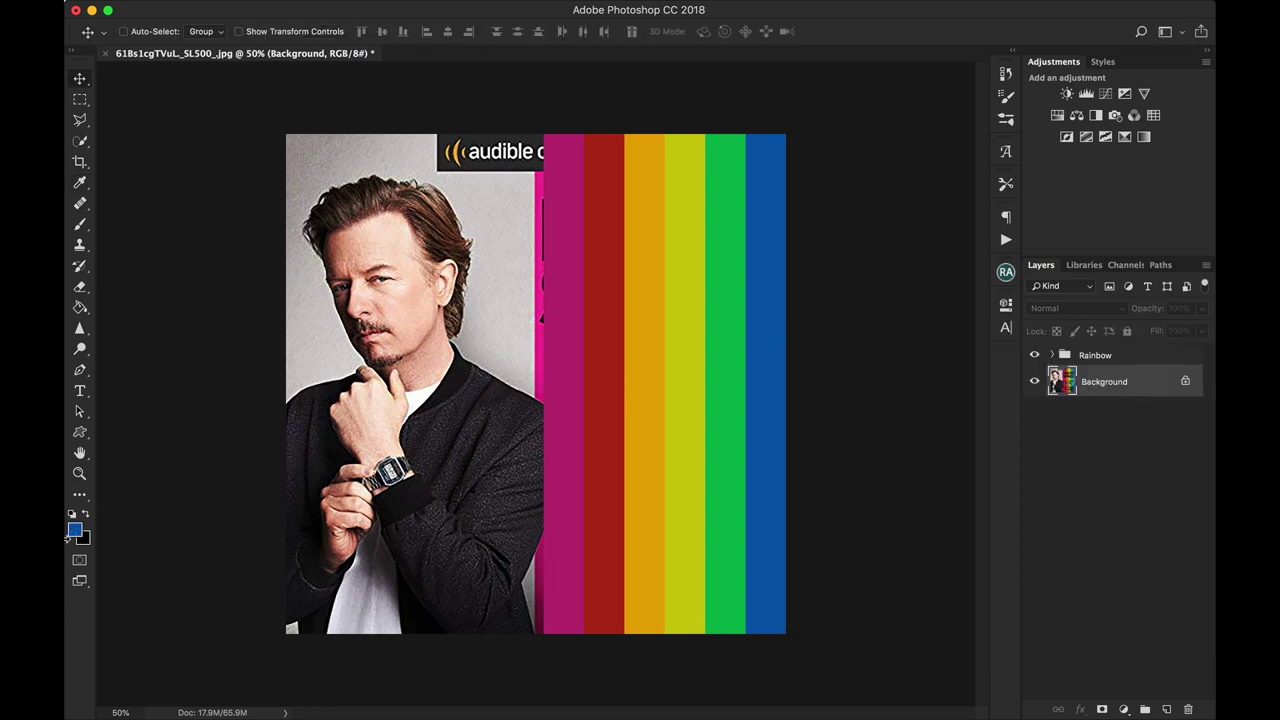
{"action": "left_click", "coordinate": [74, 530]}
{"action": "left_click_drag", "start_coordinate": [758, 395], "coordinate": [751, 433]}
{"action": "left_click", "coordinate": [1165, 362]}
{"action": "left_click", "coordinate": [1166, 708]}
{"action": "left_click", "coordinate": [80, 307]}
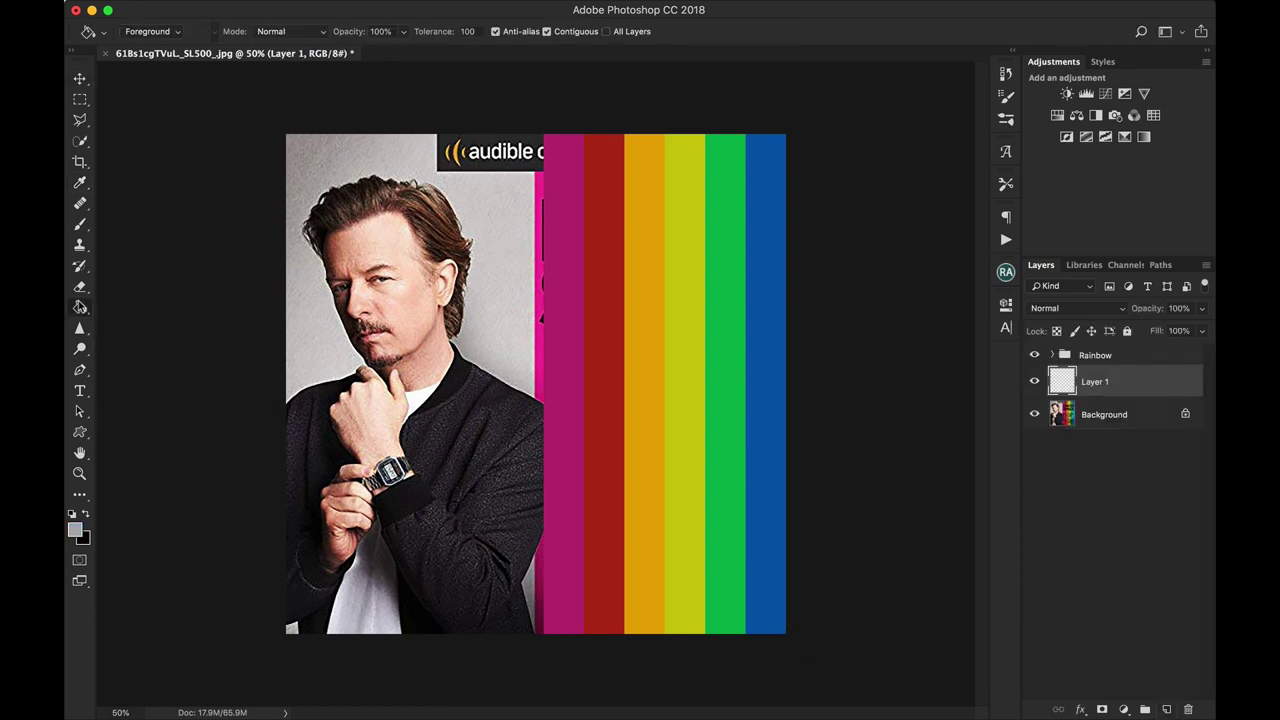
{"action": "left_click", "coordinate": [402, 310]}
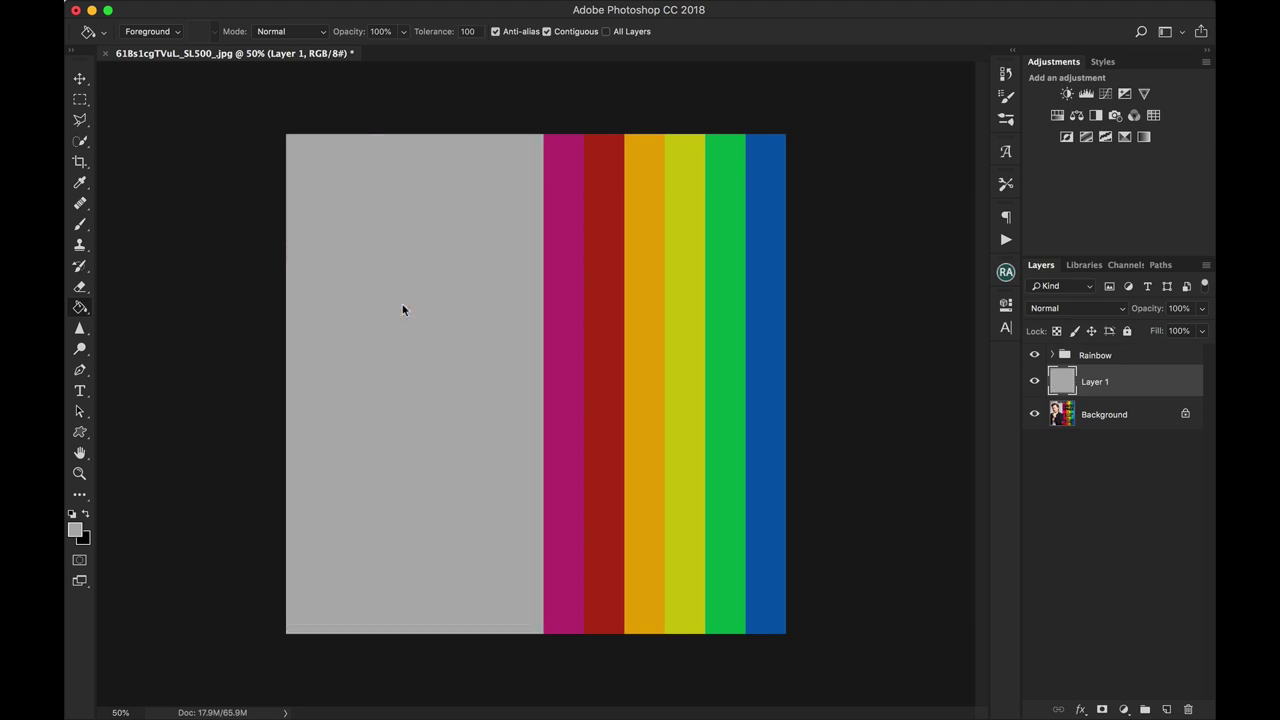
Step: Refill the gray layer with the lighter gray d2d2d2
{"action": "left_click", "coordinate": [75, 530]}
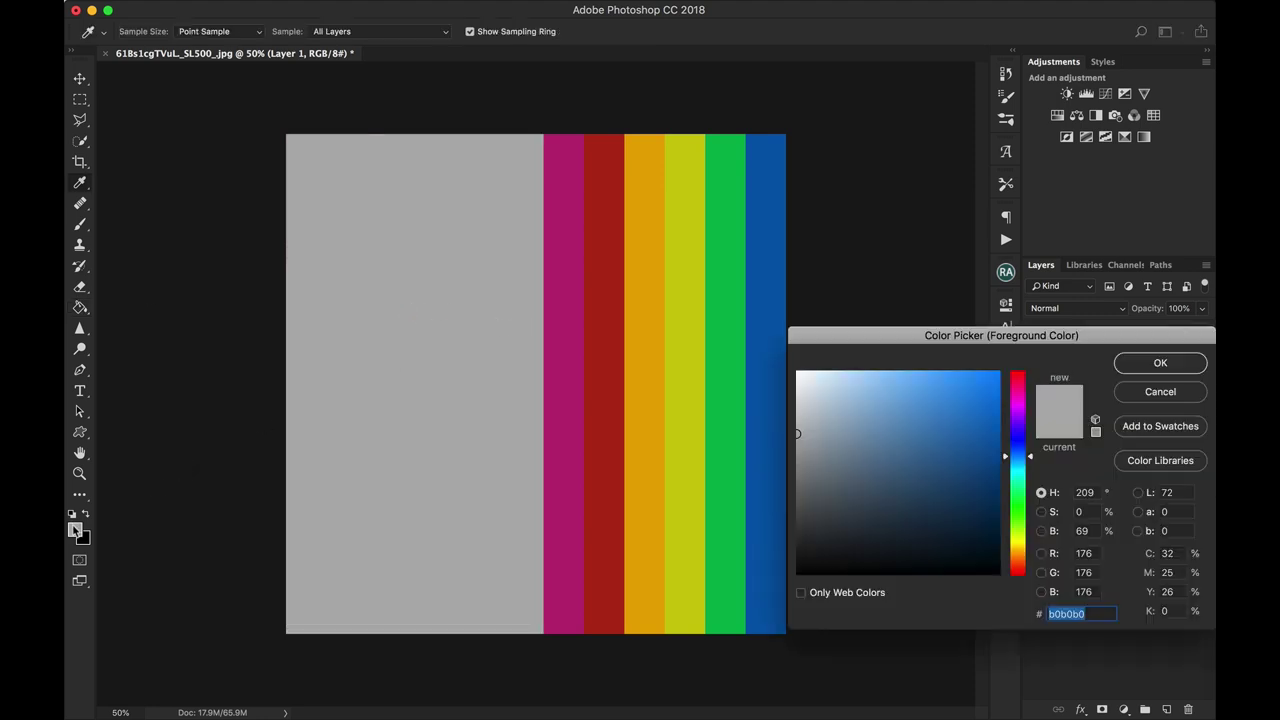
{"action": "left_click_drag", "start_coordinate": [814, 423], "coordinate": [778, 406]}
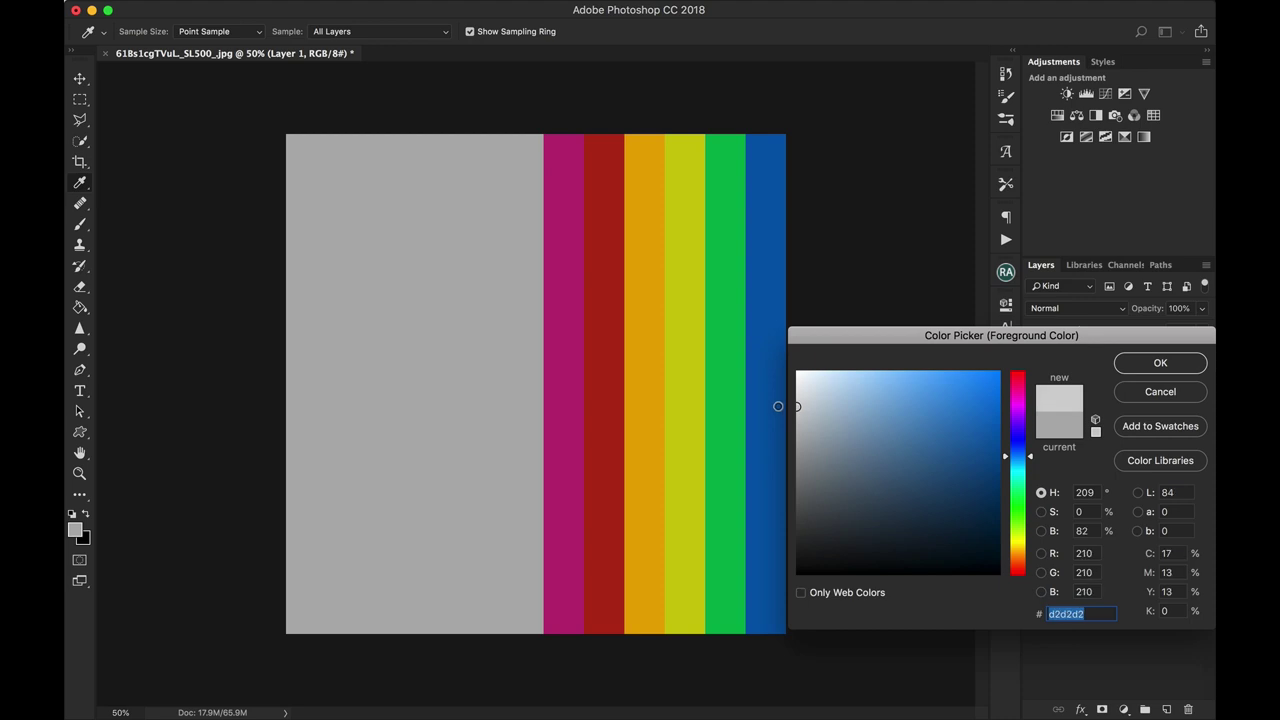
{"action": "left_click", "coordinate": [1158, 363]}
{"action": "left_click", "coordinate": [489, 470]}
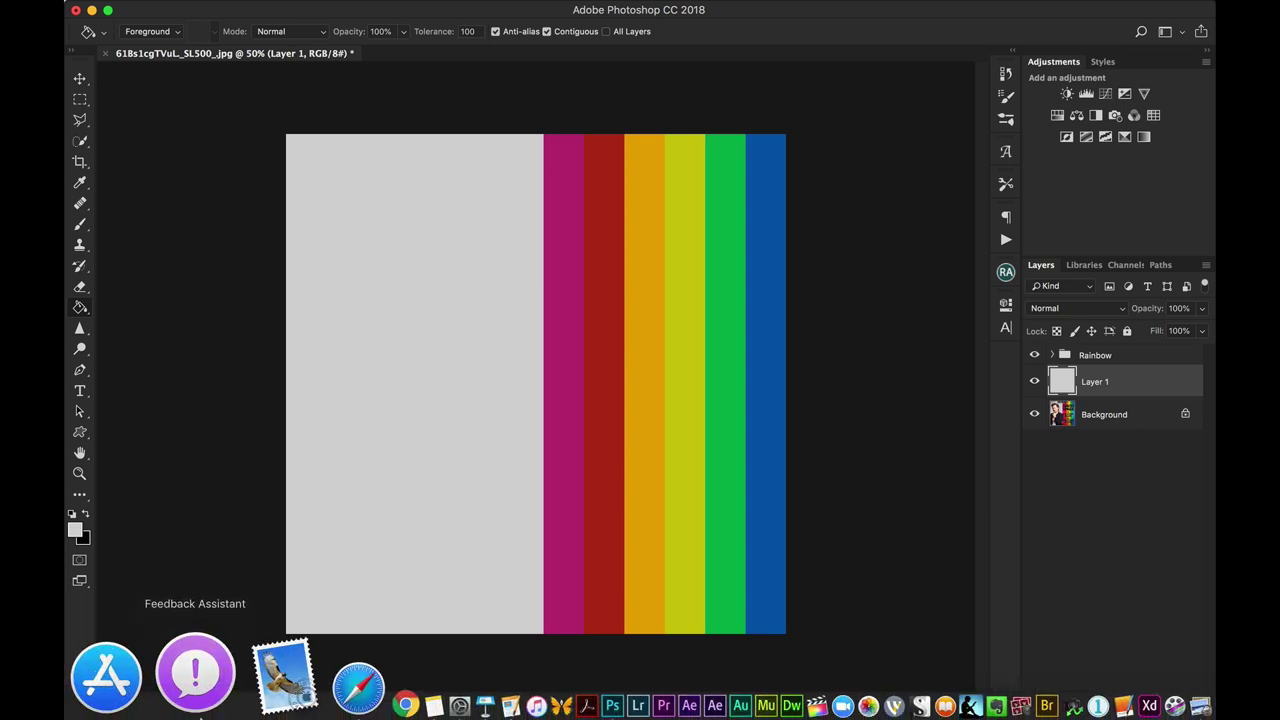
Step: Switch to Finder and place Mar Suit.psd from The Agency folder into the cover document
{"action": "left_click", "coordinate": [99, 700]}
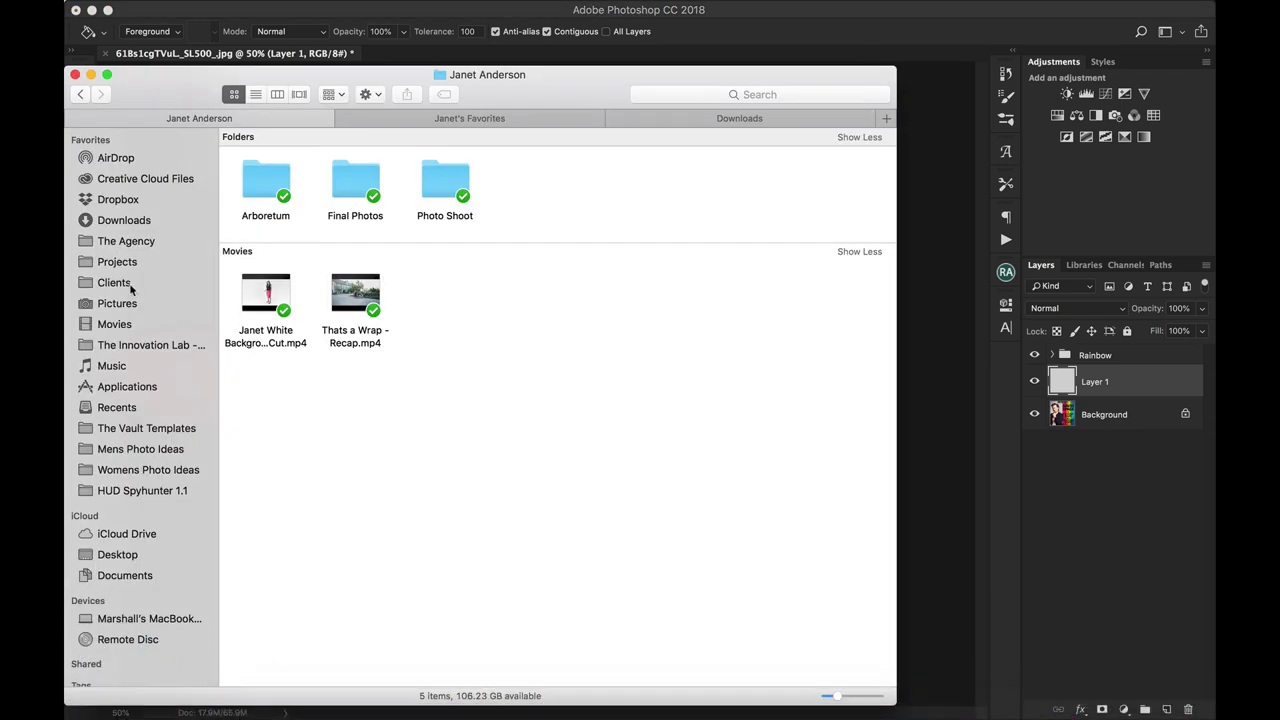
{"action": "left_click", "coordinate": [118, 248], "text": "super"}
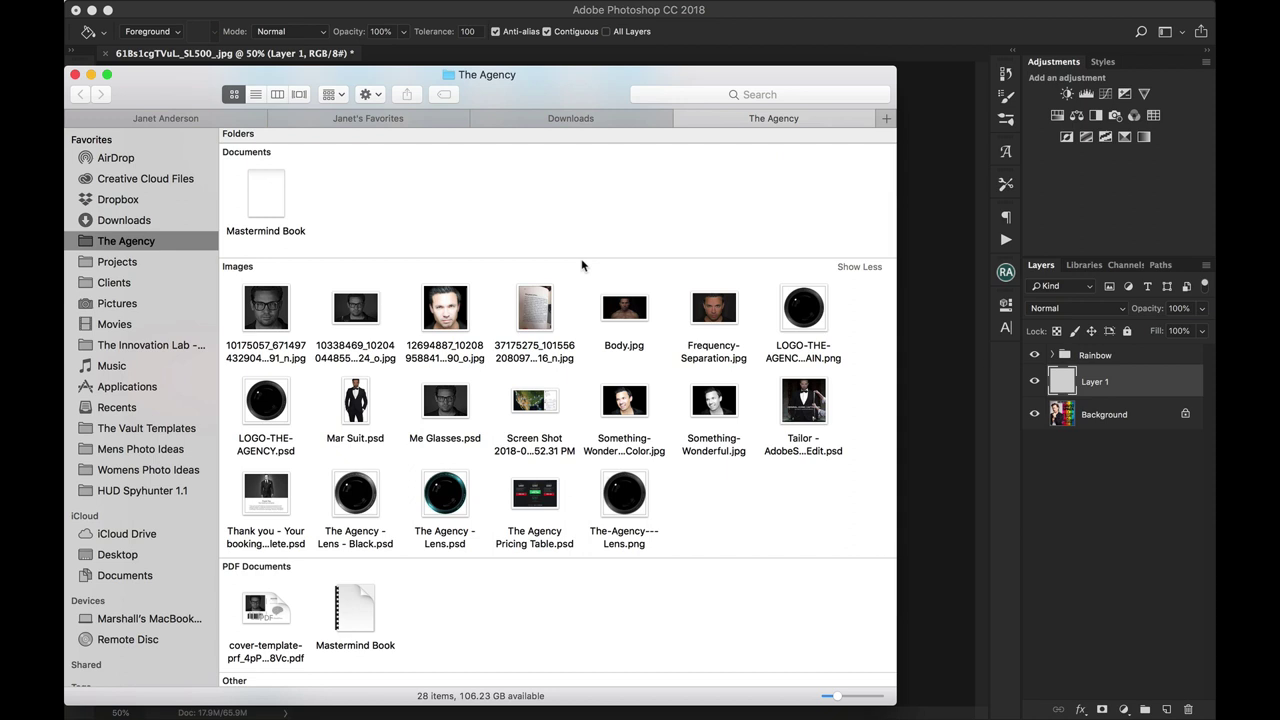
{"action": "left_click_drag", "start_coordinate": [357, 403], "coordinate": [938, 352]}
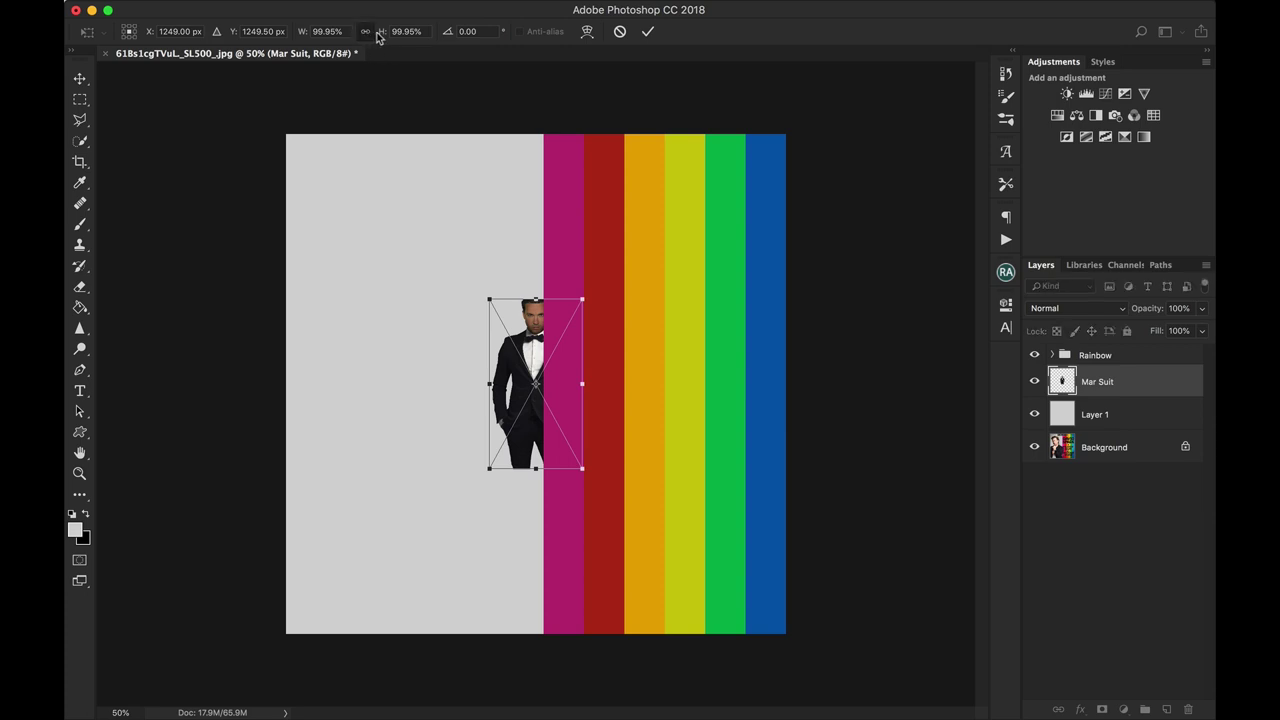
Step: Enlarge the placed suit photo and position it to fill the gray area left of the stripes, with the head at the upper edge
{"action": "left_click_drag", "start_coordinate": [380, 37], "coordinate": [655, 36]}
{"action": "left_click_drag", "start_coordinate": [624, 138], "coordinate": [491, 308]}
{"action": "key", "text": "Return"}
{"action": "key", "text": "g"}
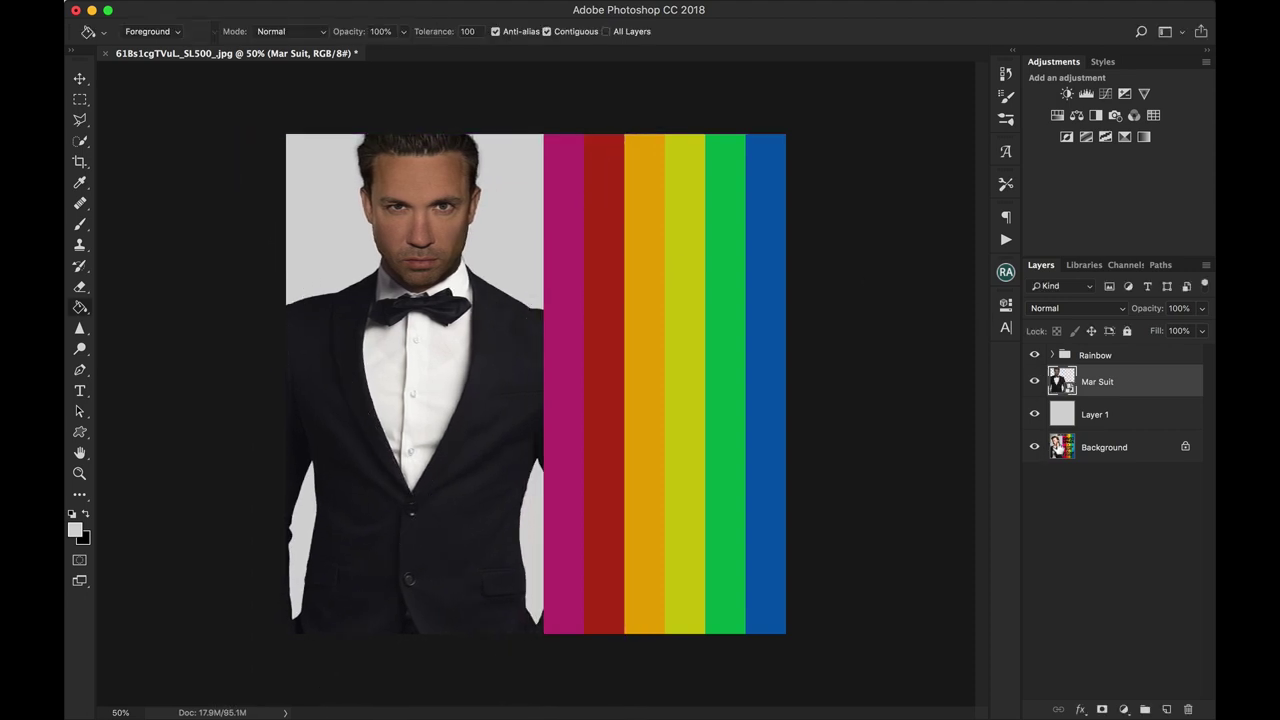
Step: Unlock the Background layer and move it to the top of the layer stack
{"action": "mouse_move", "coordinate": [1058, 448]}
{"action": "left_mouse_down"}
{"action": "mouse_move", "coordinate": [1146, 614]}
{"action": "mouse_move", "coordinate": [1070, 455]}
{"action": "mouse_move", "coordinate": [1063, 343]}
{"action": "left_mouse_up"}
{"action": "left_click", "coordinate": [1185, 447]}
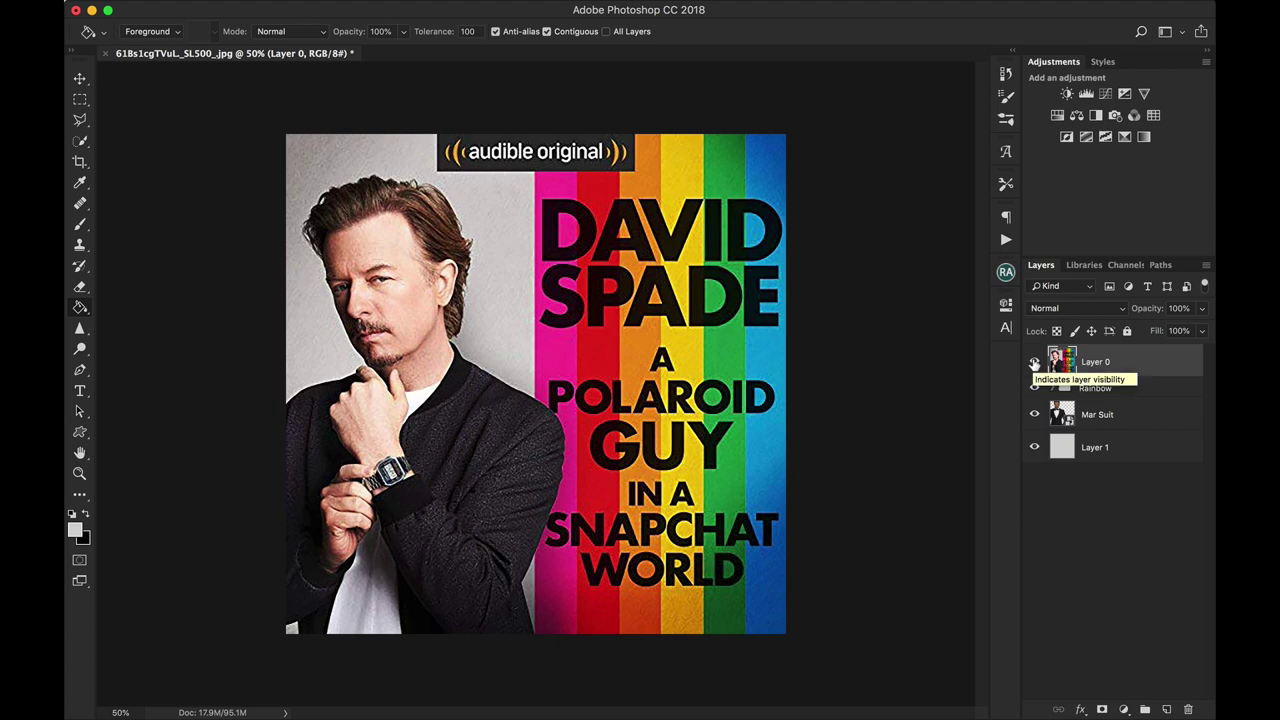
Step: Add a text layer over the original title with the new author's full name on two lines, and set its size to 196 pt
{"action": "left_click", "coordinate": [1166, 708]}
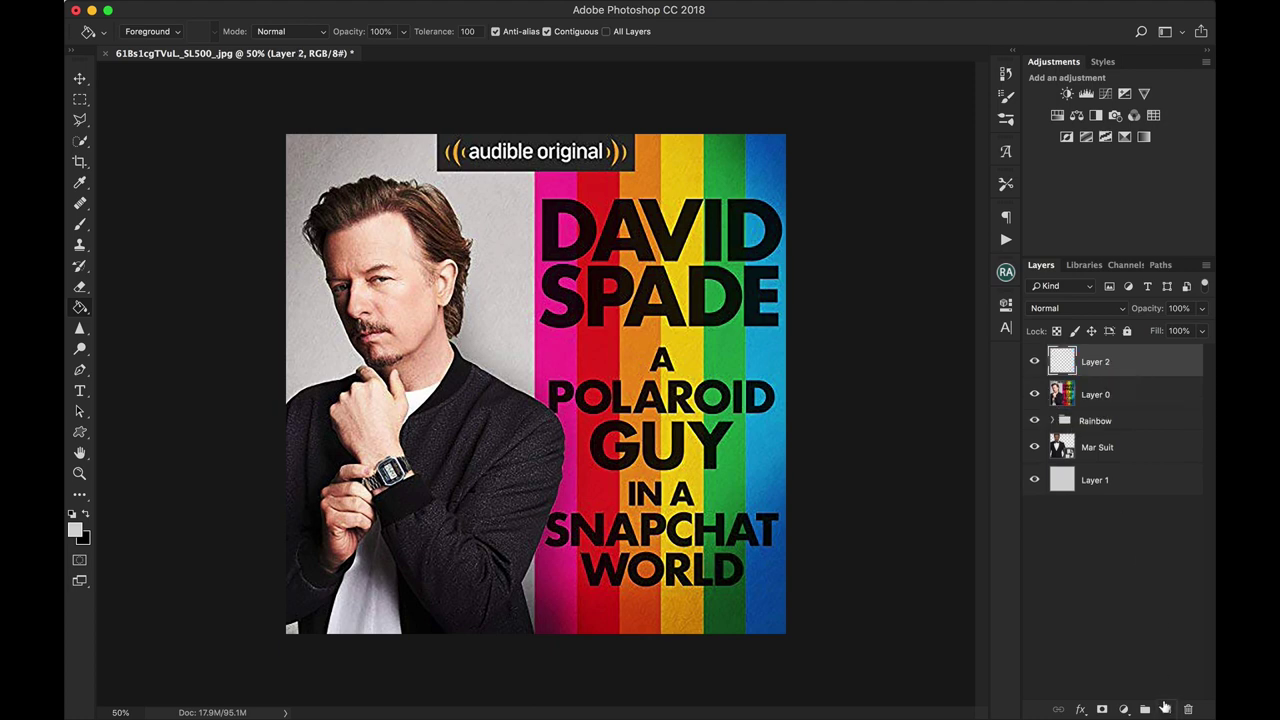
{"action": "left_click", "coordinate": [83, 515]}
{"action": "left_click", "coordinate": [80, 390]}
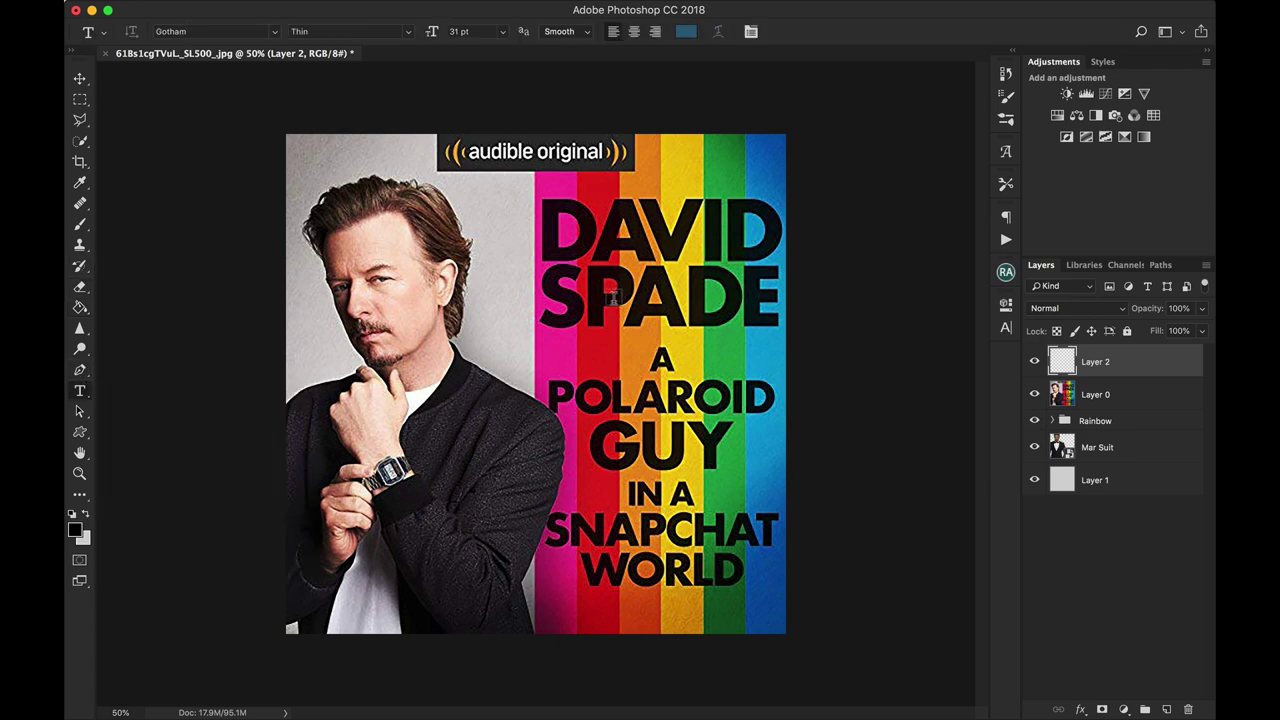
{"action": "left_click", "coordinate": [557, 229]}
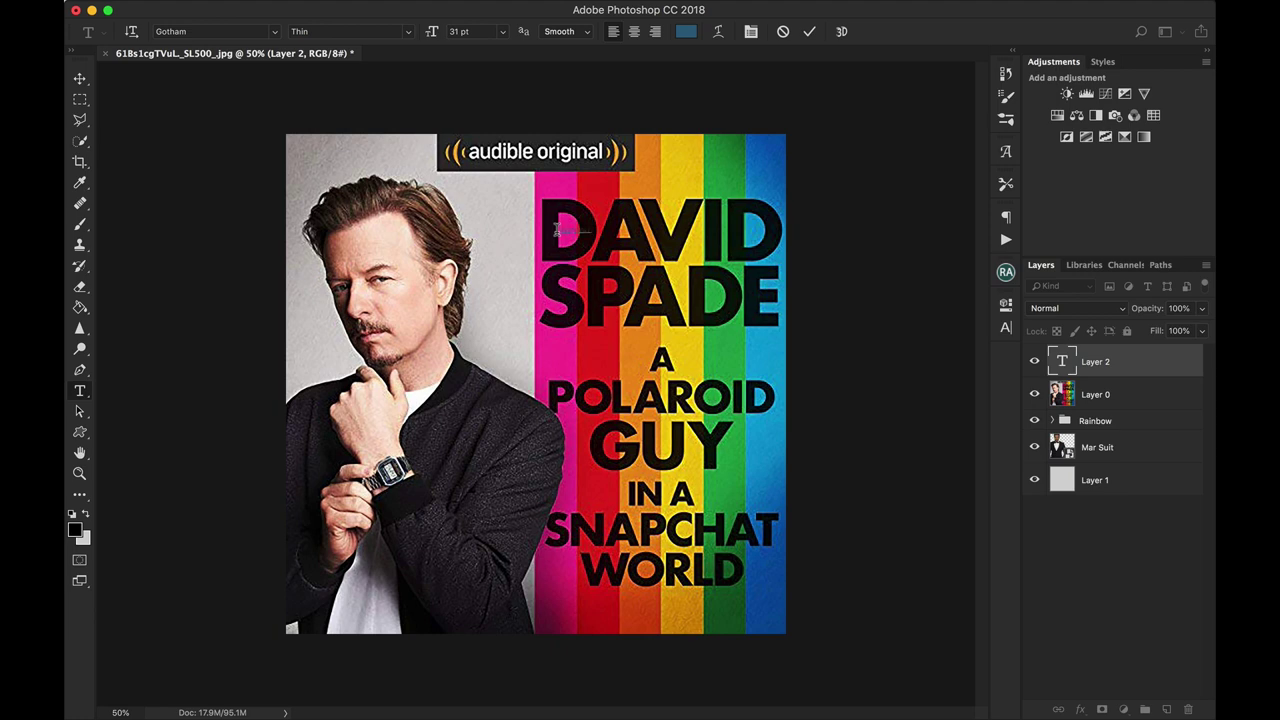
{"action": "key", "text": "ctrl+a"}
{"action": "left_click_drag", "start_coordinate": [430, 37], "coordinate": [713, 129]}
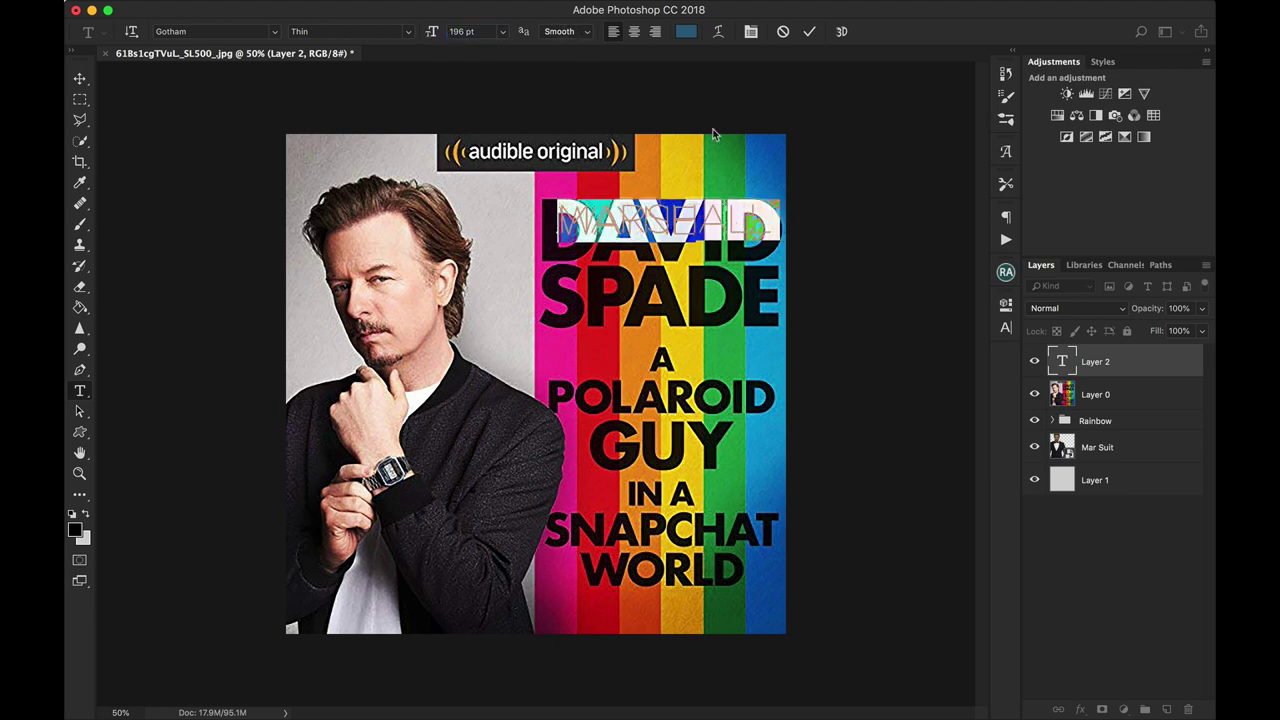
Step: Set the name text's color to black, 000000
{"action": "left_click", "coordinate": [1009, 327]}
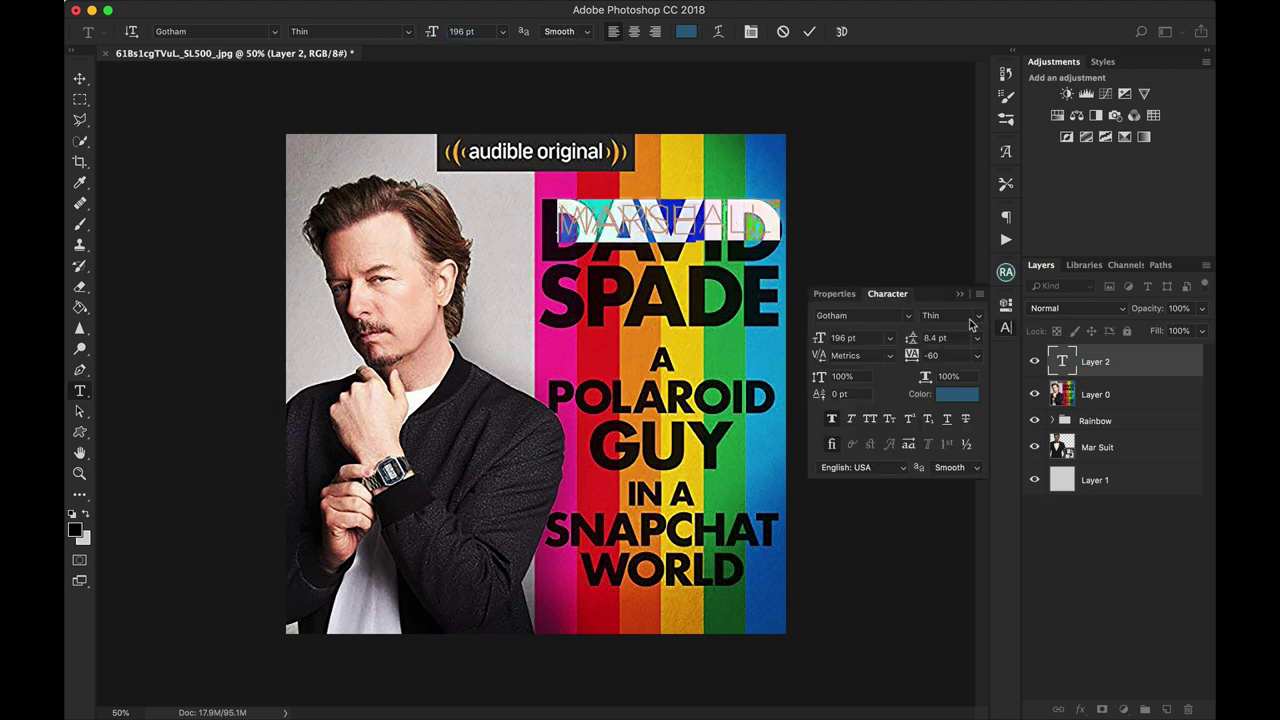
{"action": "left_click", "coordinate": [968, 391]}
{"action": "left_click_drag", "start_coordinate": [835, 417], "coordinate": [835, 574]}
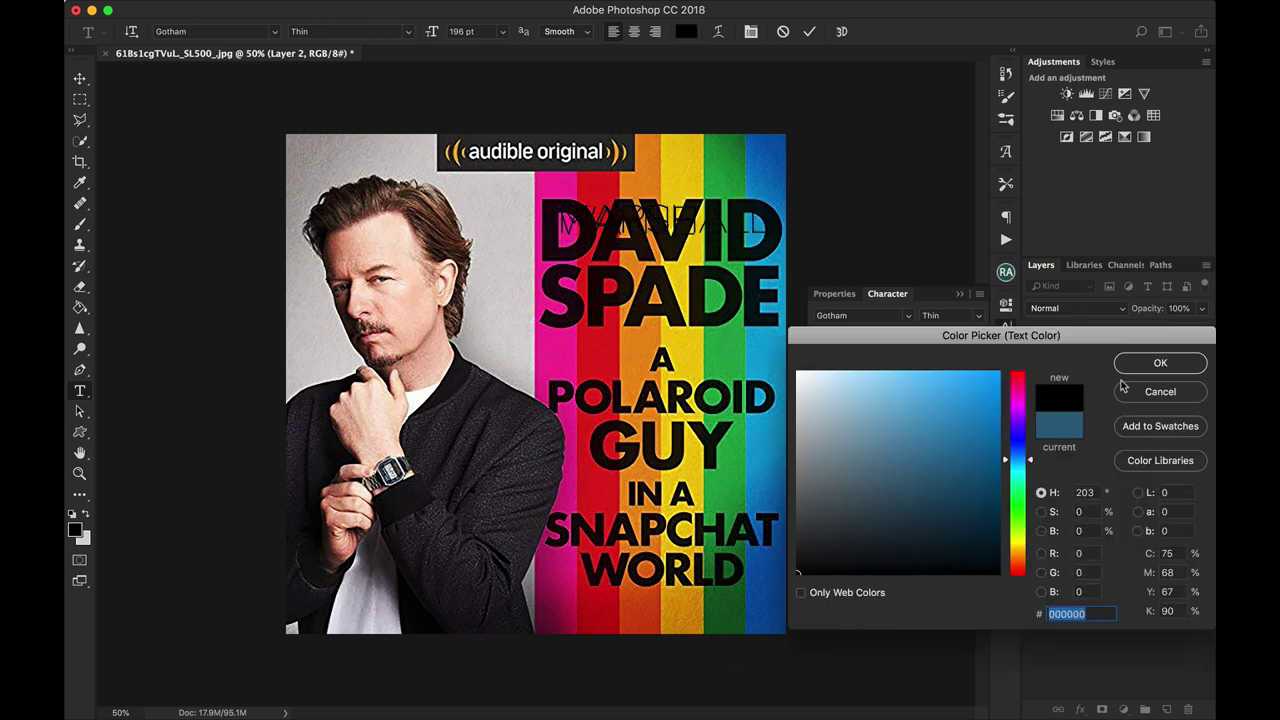
{"action": "left_click", "coordinate": [1160, 363]}
Step: Set the name text's leading to Auto, its tracking to -100 and its Gotham font style to Black
{"action": "left_click", "coordinate": [979, 339]}
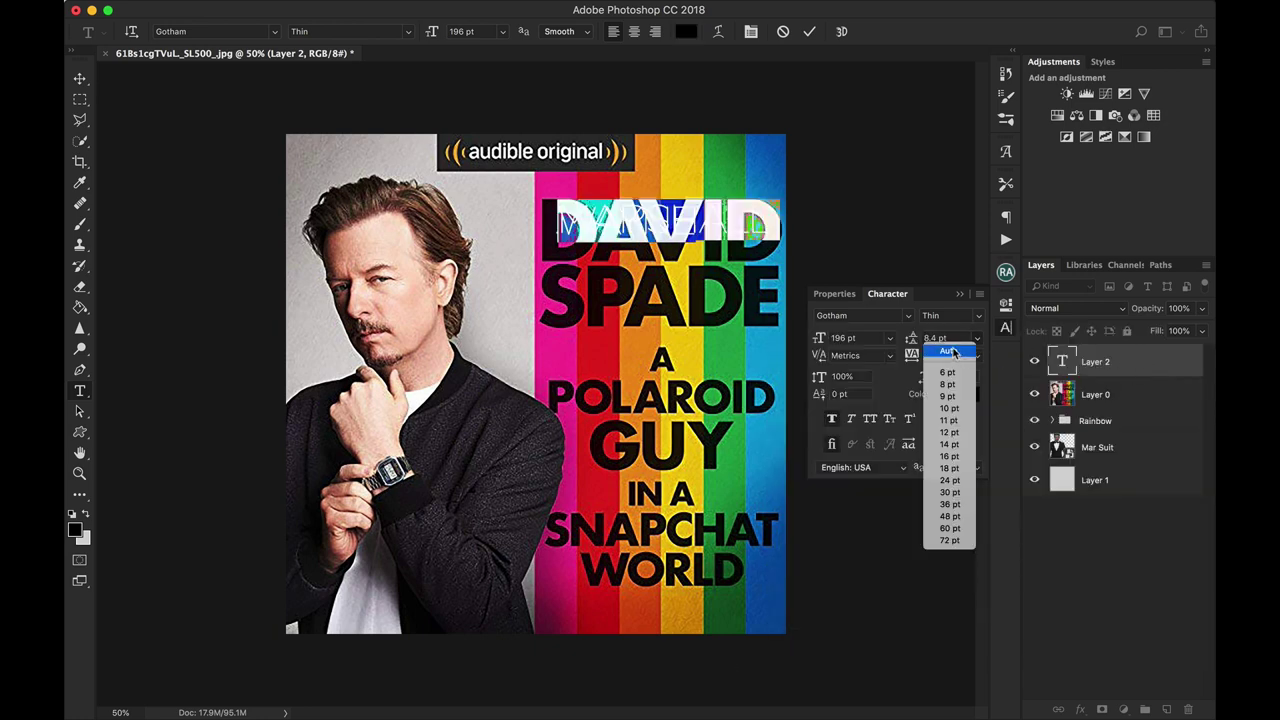
{"action": "left_click", "coordinate": [945, 346]}
{"action": "left_click", "coordinate": [979, 357]}
{"action": "left_click", "coordinate": [950, 368]}
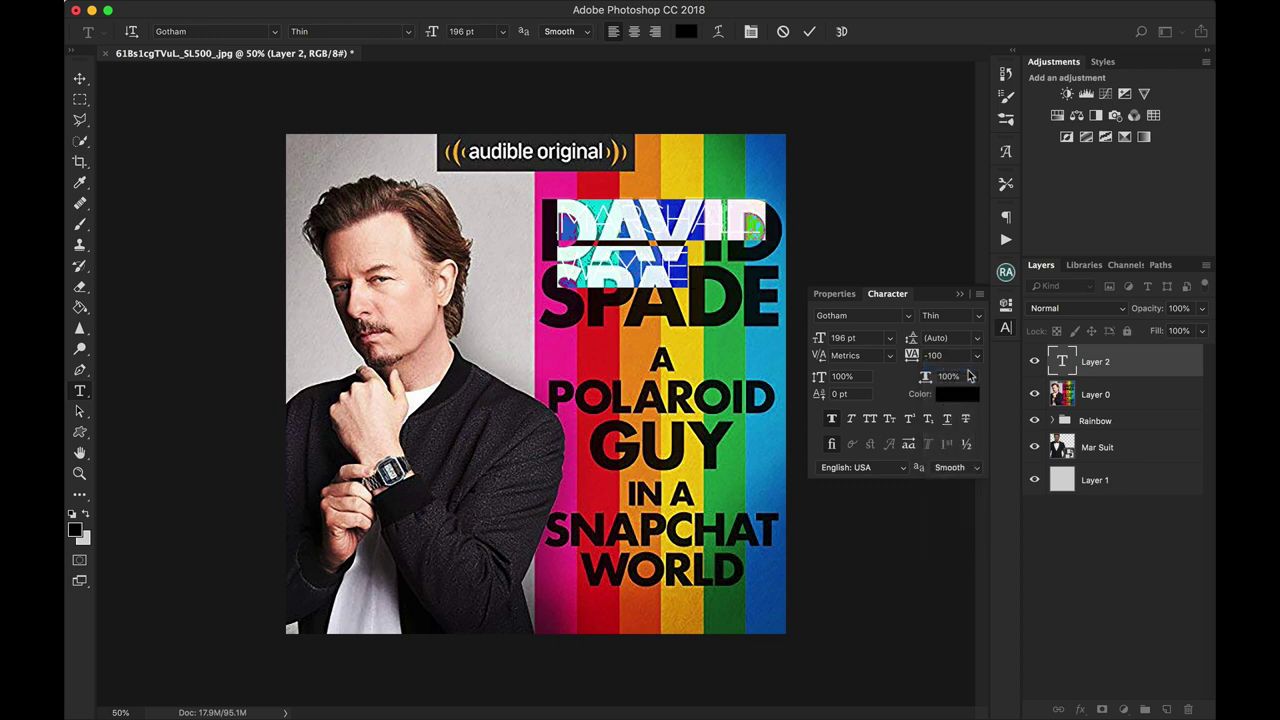
{"action": "left_click", "coordinate": [976, 318]}
{"action": "left_click", "coordinate": [958, 456]}
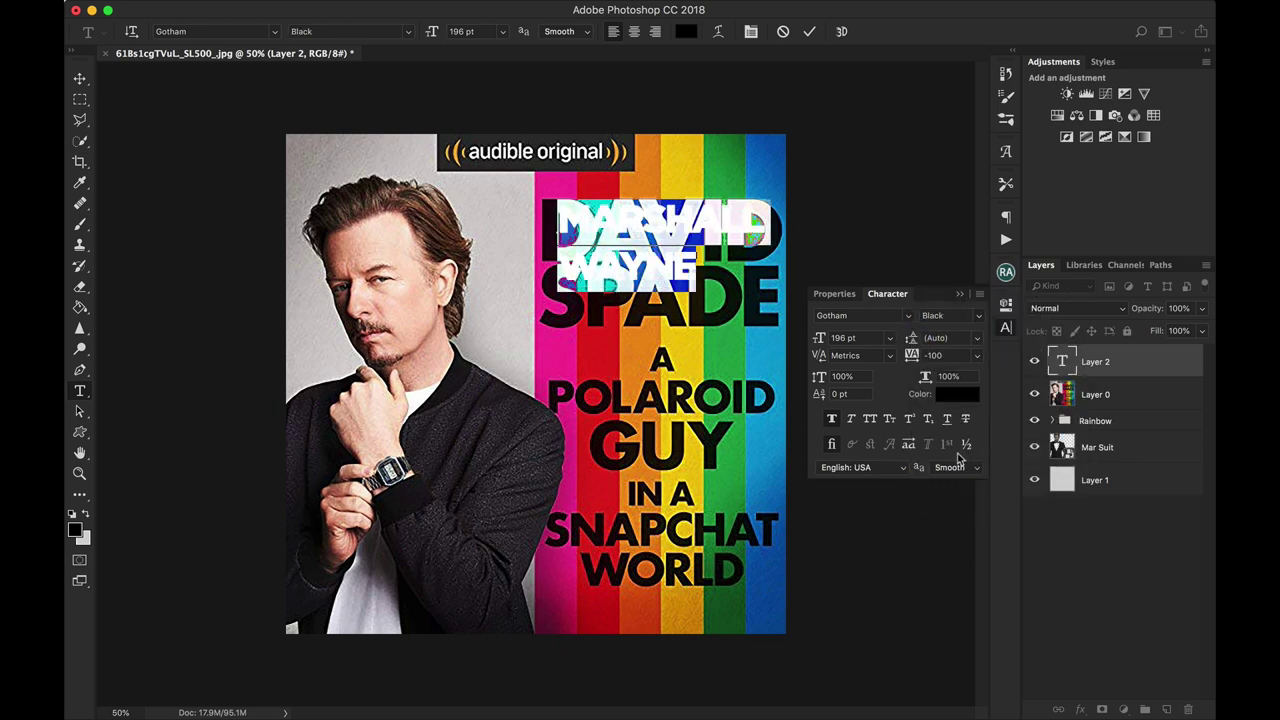
Step: Center-align both lines of the author name text
{"action": "left_click", "coordinate": [693, 268]}
{"action": "double_click", "coordinate": [695, 269]}
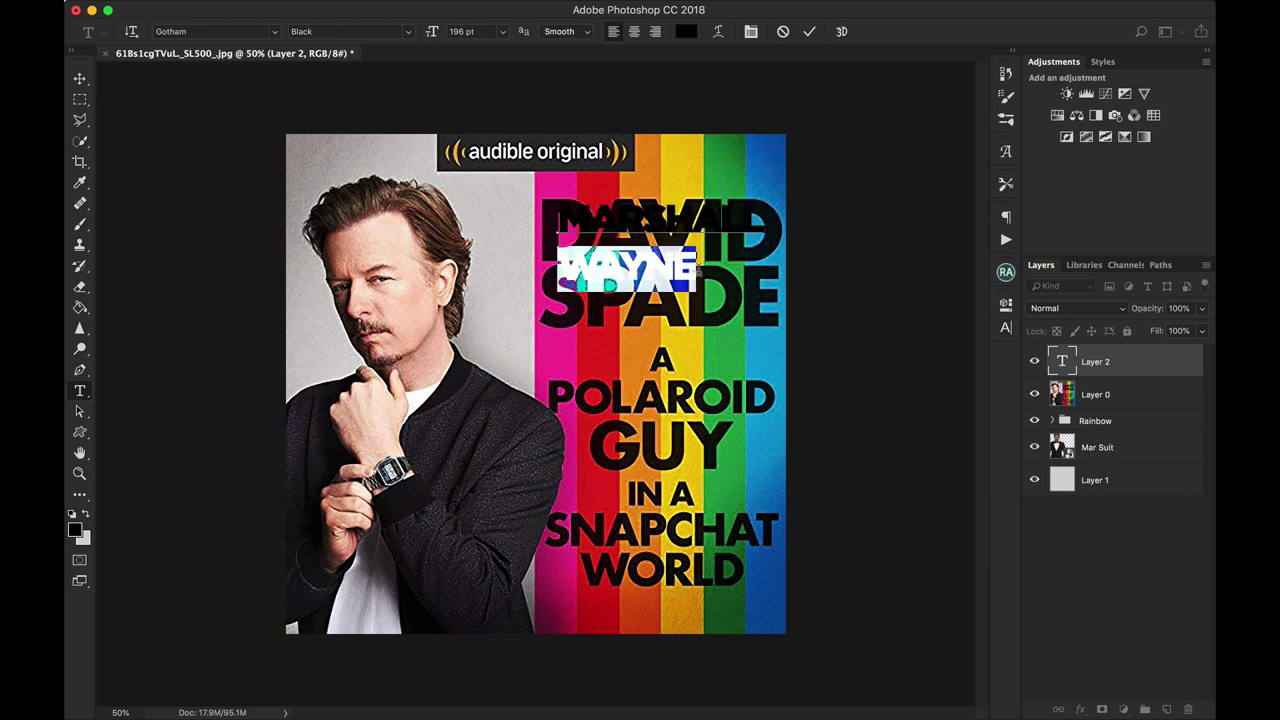
{"action": "left_click", "coordinate": [631, 36]}
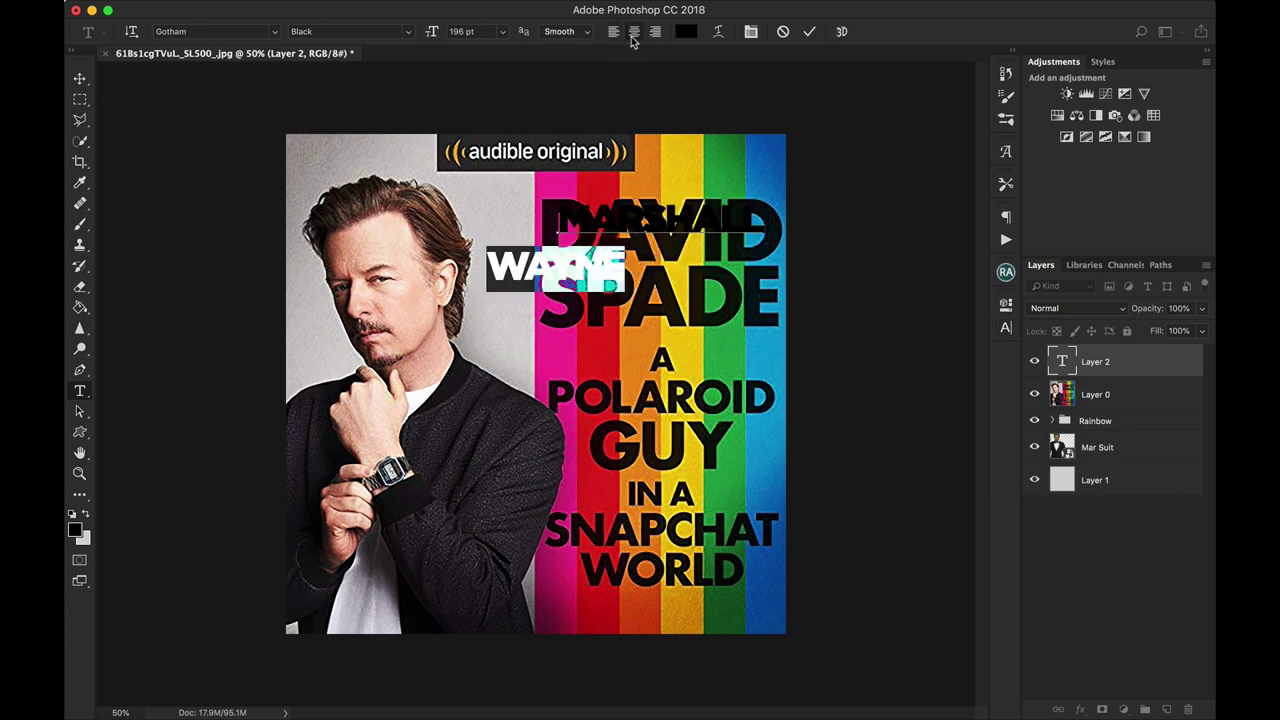
{"action": "key", "text": "BackSpace"}
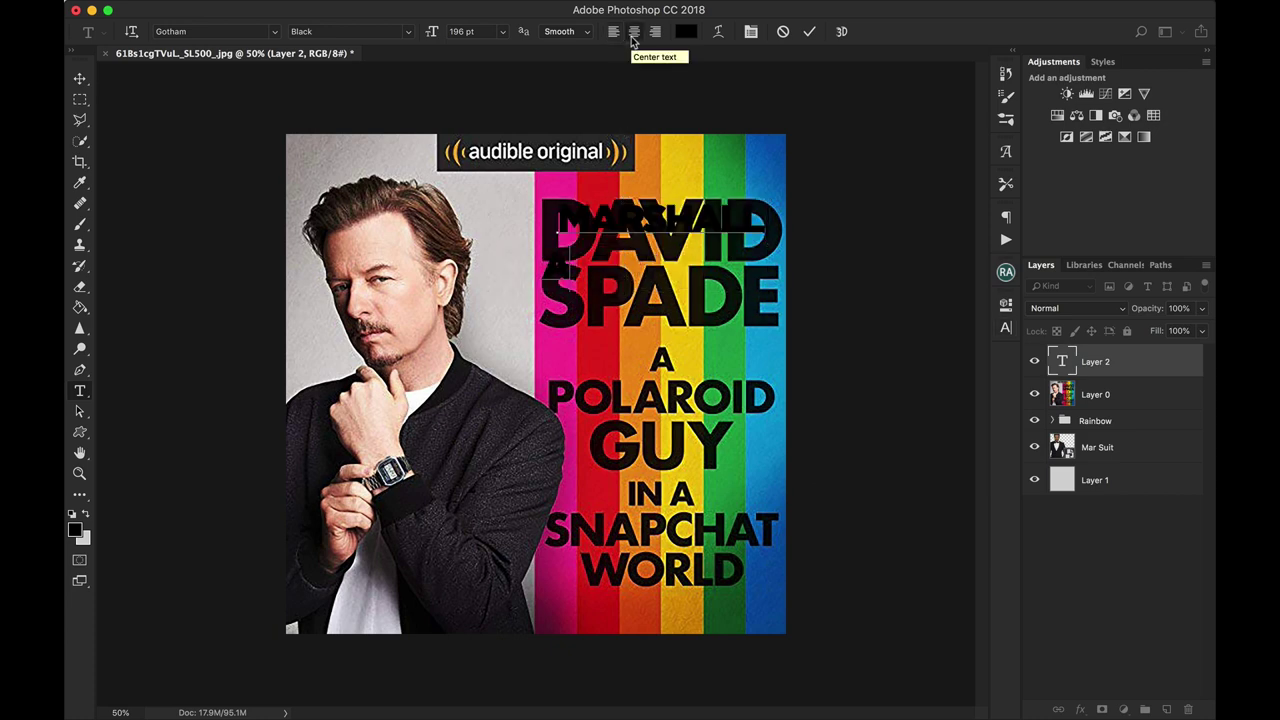
{"action": "key", "text": "ctrl+z"}
{"action": "key", "text": "ctrl+a"}
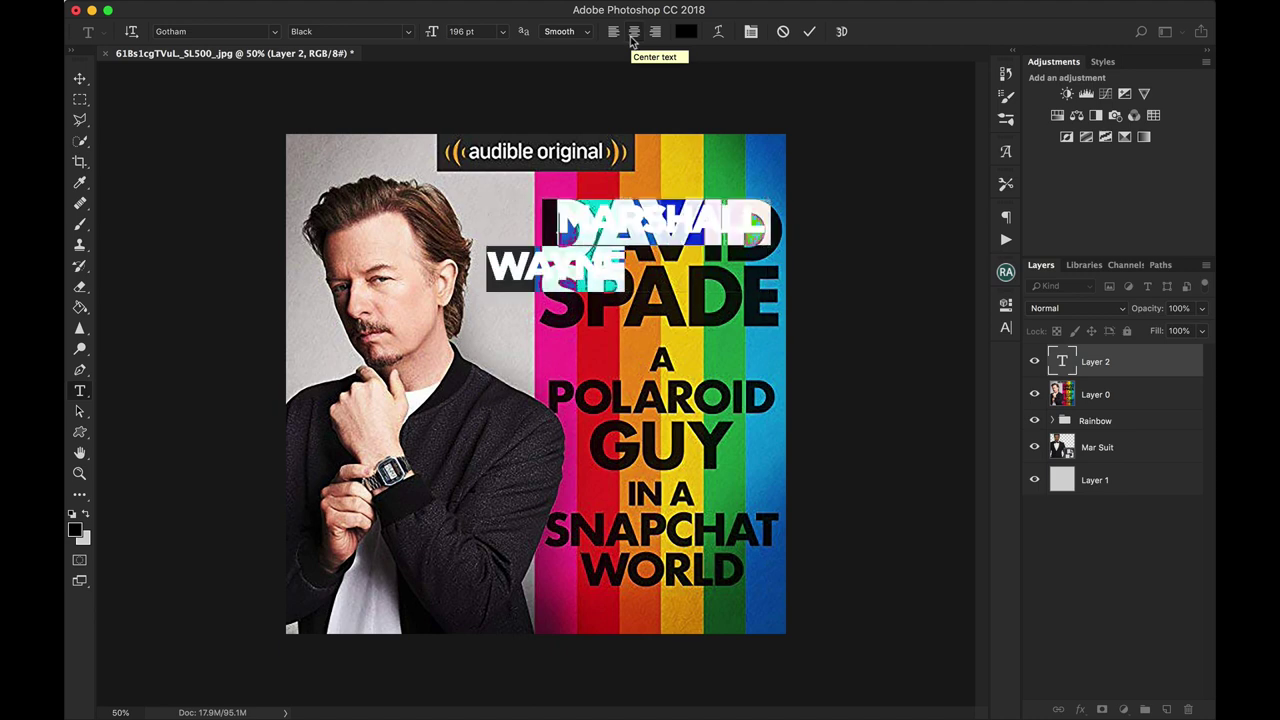
{"action": "left_click", "coordinate": [633, 33]}
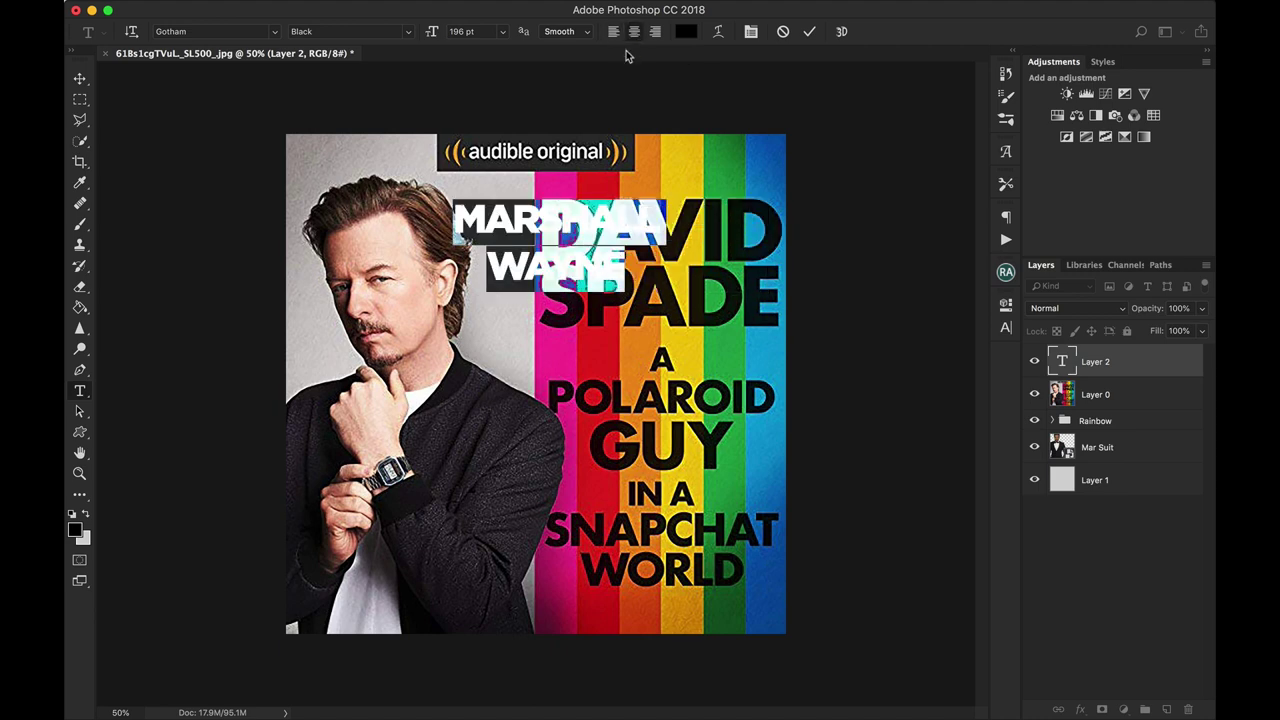
Step: Set the tracking of the entire name text to 0
{"action": "left_click", "coordinate": [592, 256]}
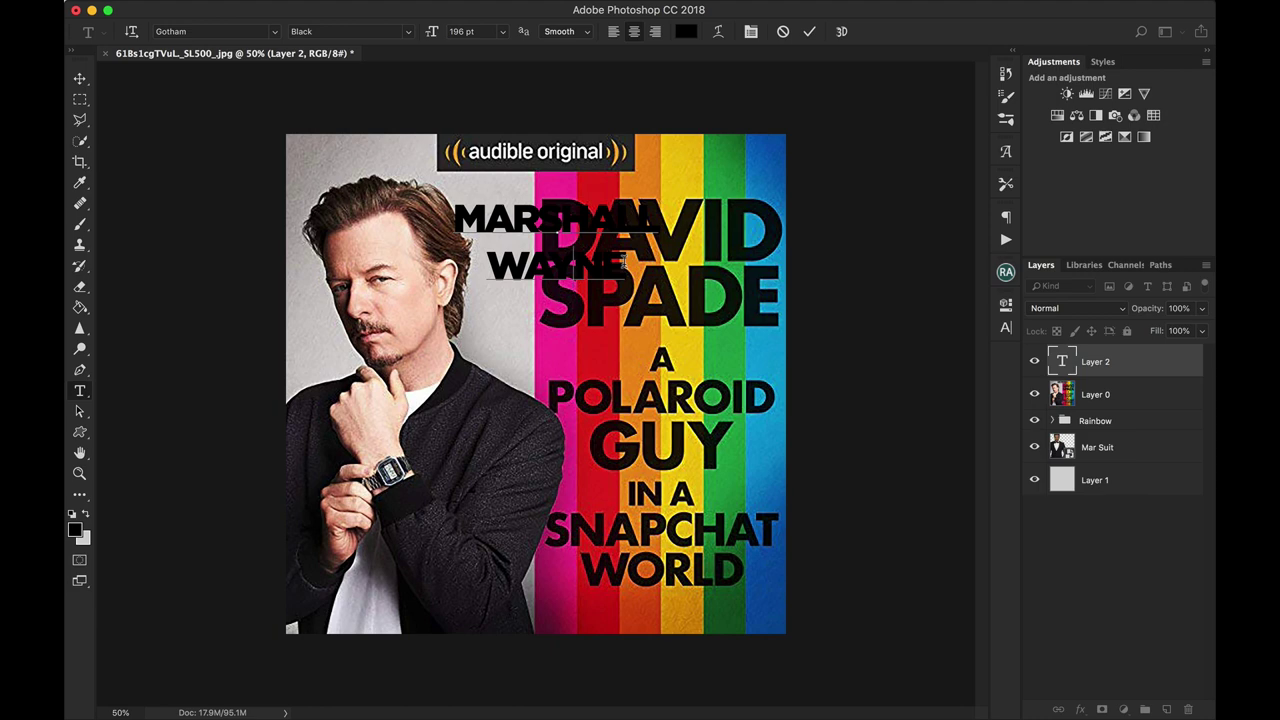
{"action": "key", "text": "ctrl+a"}
{"action": "left_click", "coordinate": [1006, 327]}
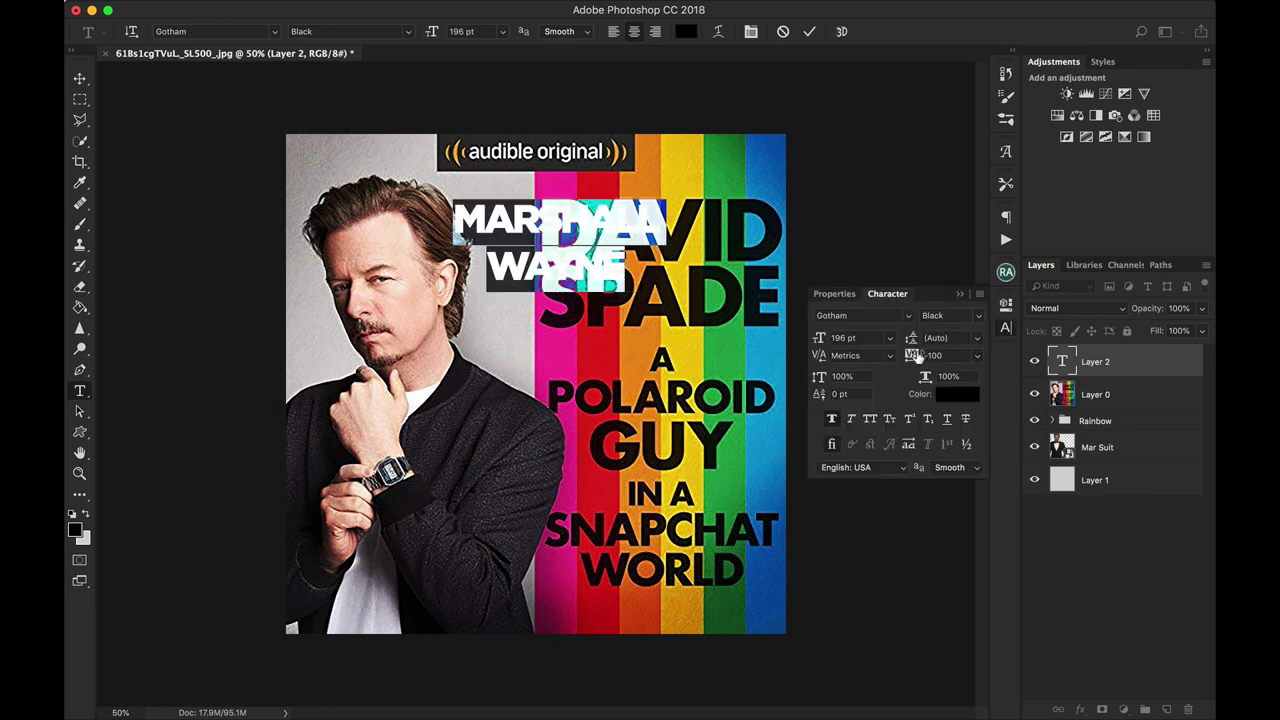
{"action": "left_click", "coordinate": [935, 355]}
{"action": "type", "text": "0"}
{"action": "key", "text": "Return"}
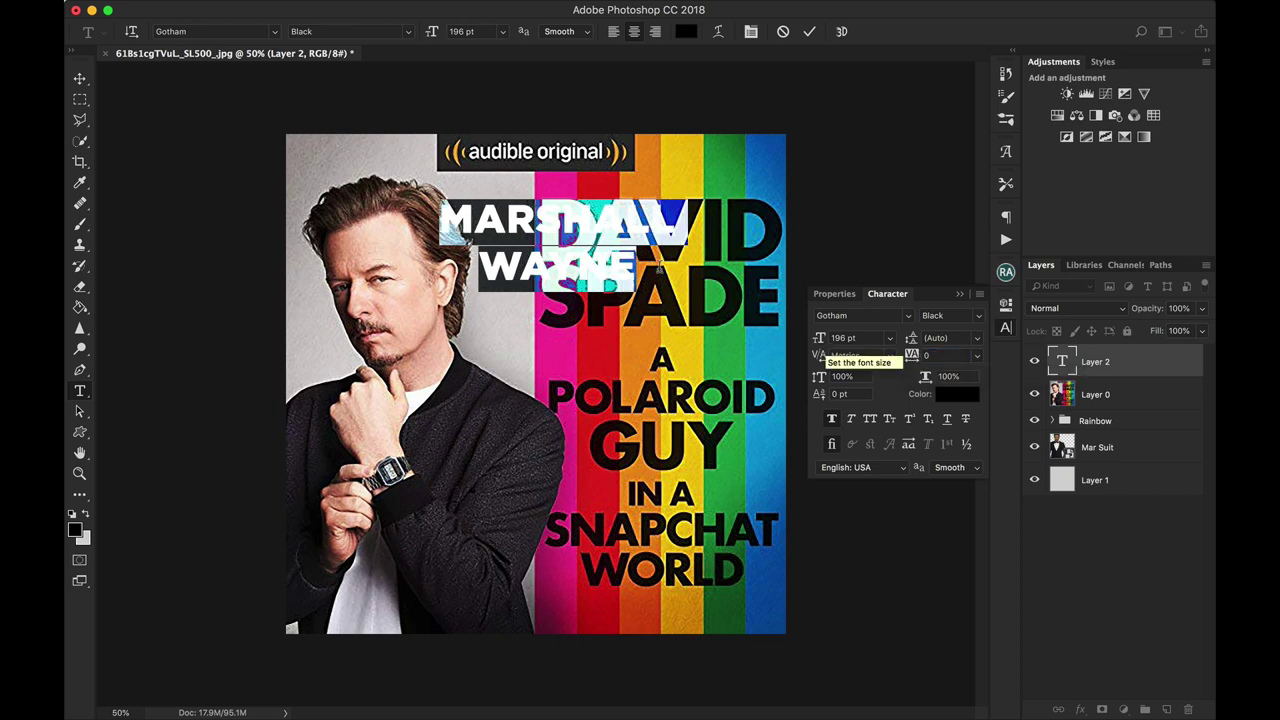
Step: Enlarge the second line of the name text to 293 pt so it matches the first line's width
{"action": "left_click_drag", "start_coordinate": [636, 268], "coordinate": [444, 265]}
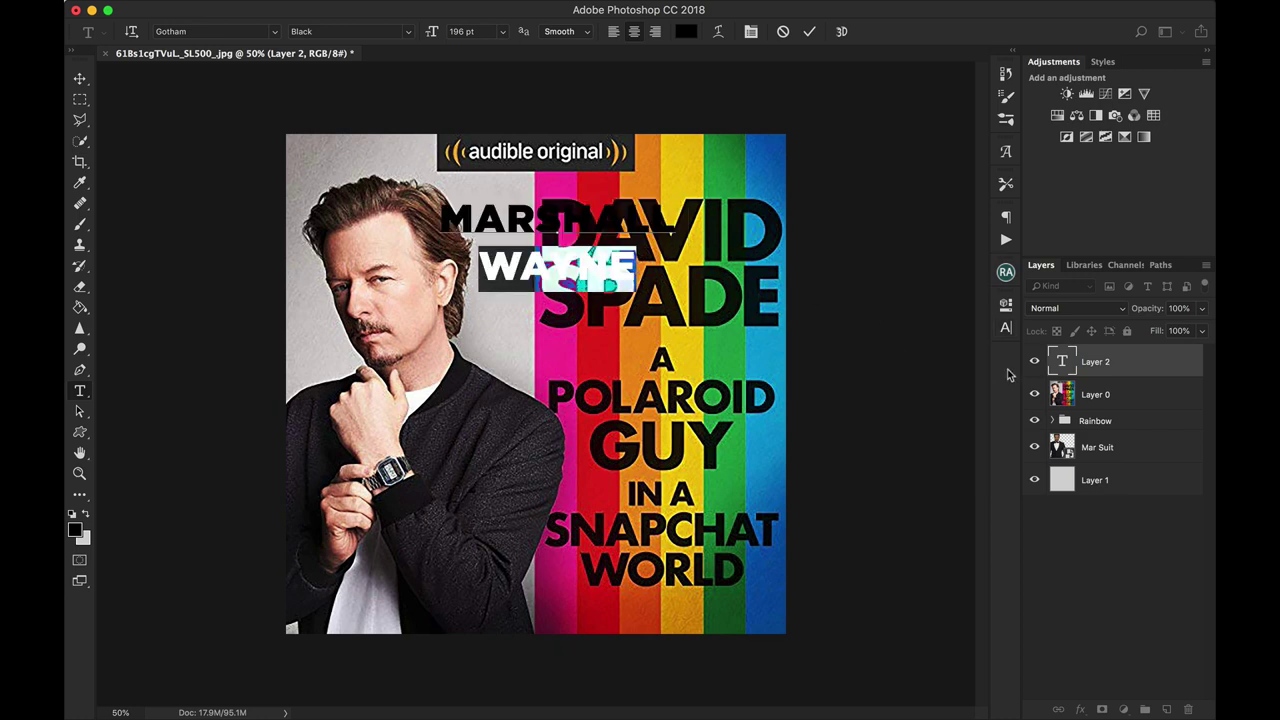
{"action": "left_click", "coordinate": [1006, 333]}
{"action": "left_click_drag", "start_coordinate": [819, 339], "coordinate": [898, 345]}
{"action": "key", "text": "Return"}
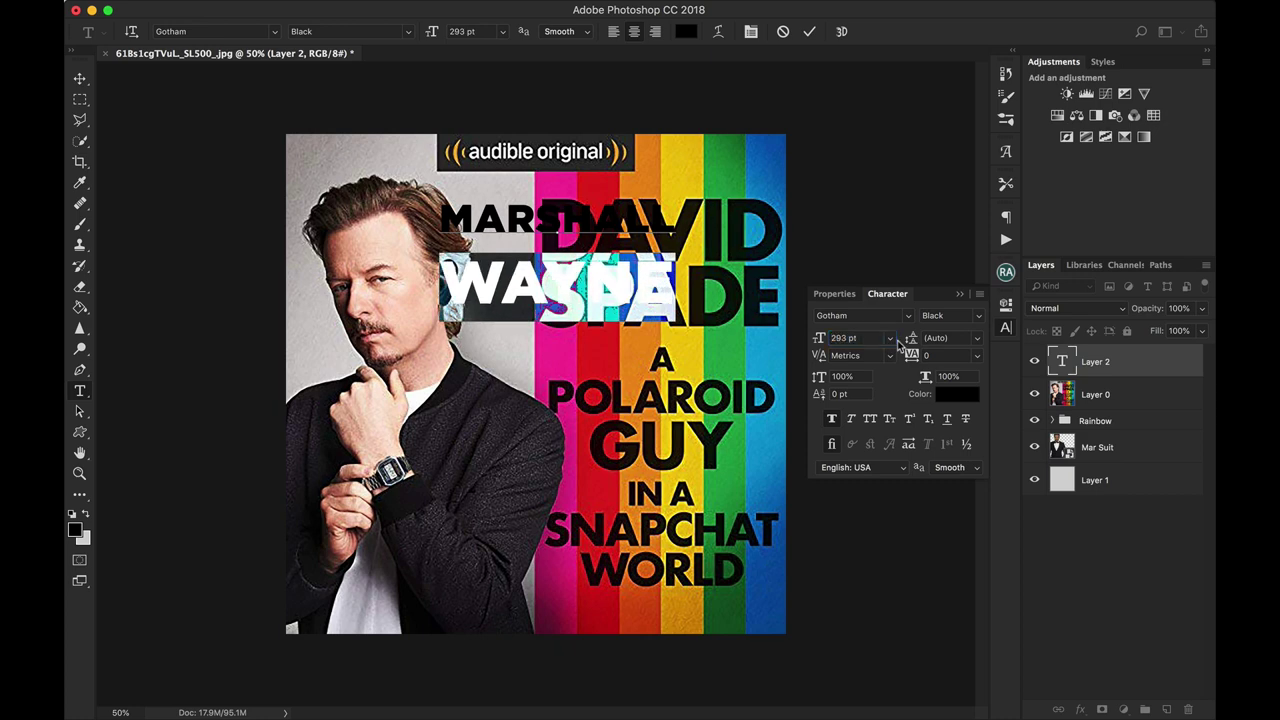
Step: Set the whole name text's leading to 247 pt, turn off Faux Bold and commit the text
{"action": "key", "text": "ctrl+a"}
{"action": "mouse_move", "coordinate": [910, 345]}
{"action": "left_mouse_down"}
{"action": "mouse_move", "coordinate": [928, 343]}
{"action": "mouse_move", "coordinate": [884, 343]}
{"action": "mouse_move", "coordinate": [918, 344]}
{"action": "left_mouse_up"}
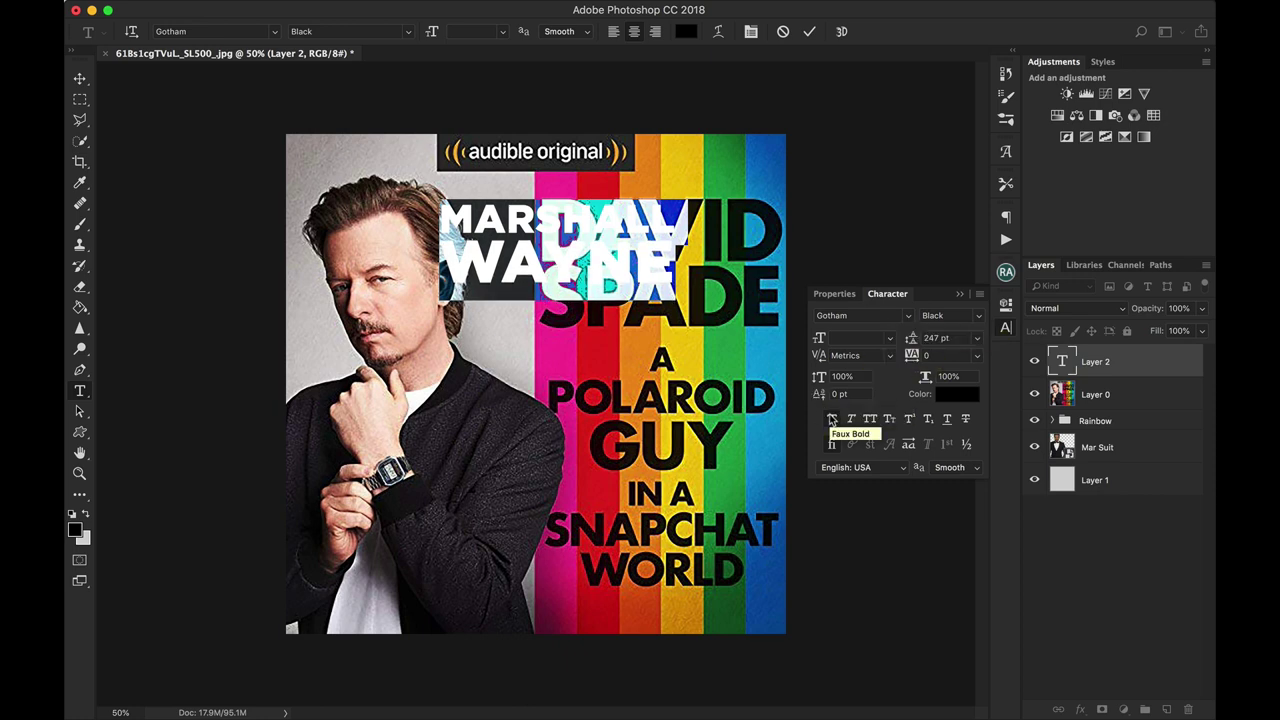
{"action": "left_click", "coordinate": [831, 419]}
{"action": "left_click", "coordinate": [805, 36]}
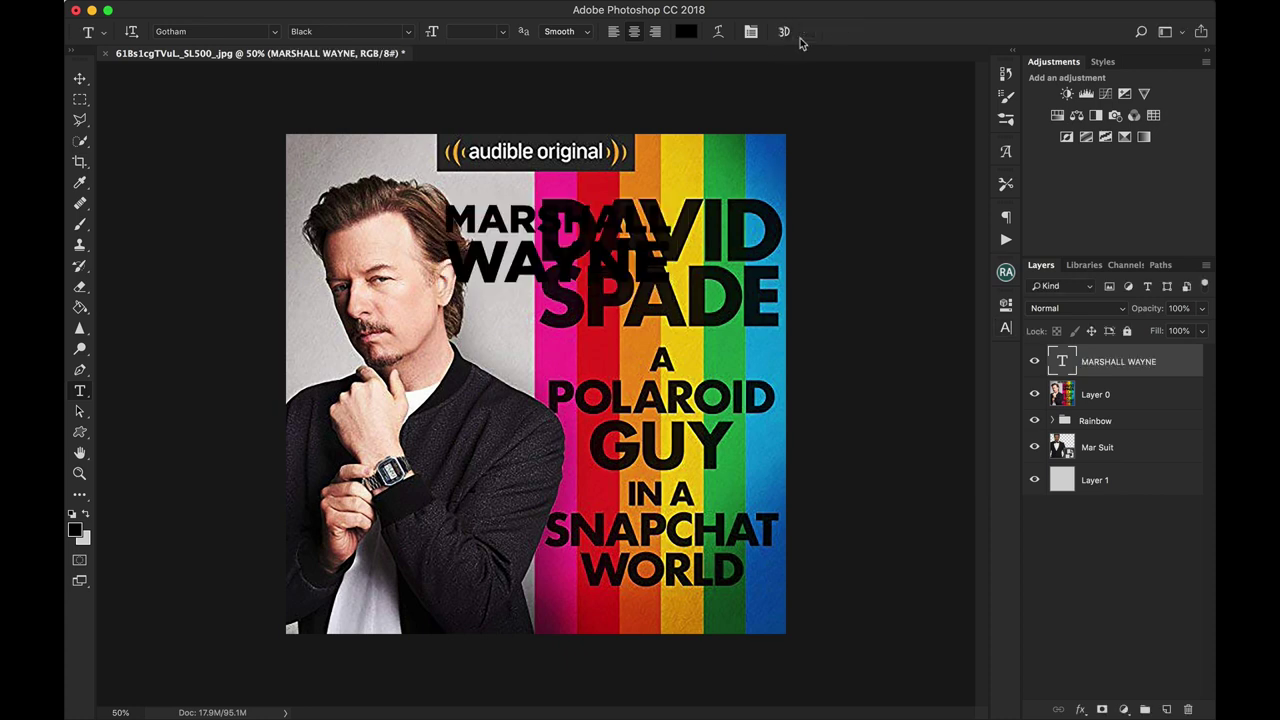
Step: Move the name text onto the rainbow stripes, and place a duplicate of its layer below it over the original title
{"action": "left_click", "coordinate": [82, 80]}
{"action": "left_click_drag", "start_coordinate": [521, 237], "coordinate": [645, 259]}
{"action": "left_click_drag", "start_coordinate": [1075, 370], "coordinate": [1166, 708]}
{"action": "left_click_drag", "start_coordinate": [680, 357], "coordinate": [677, 502]}
Step: Replace the duplicated text with THE / DIRECTOR / OF / THE / AGENCY on five lines and commit it
{"action": "double_click", "coordinate": [1062, 362]}
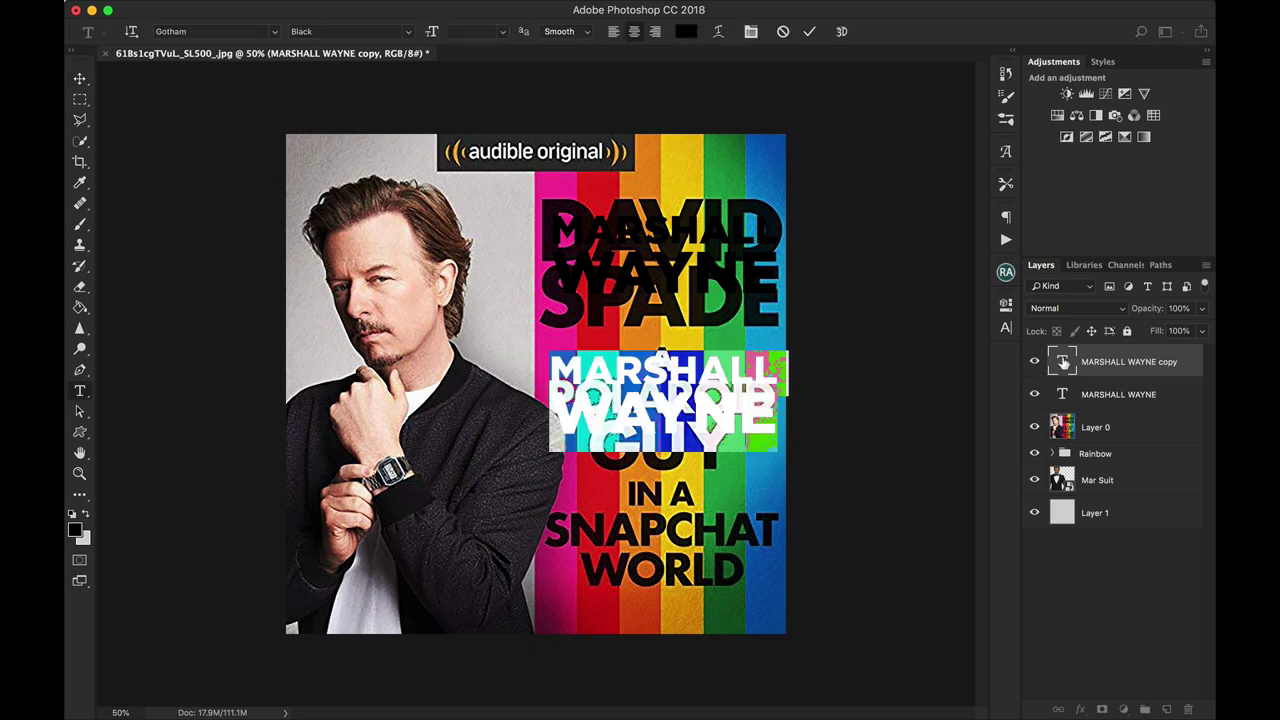
{"action": "type", "text": "THE"}
{"action": "key", "text": "Return"}
{"action": "type", "text": "DIRECTOR"}
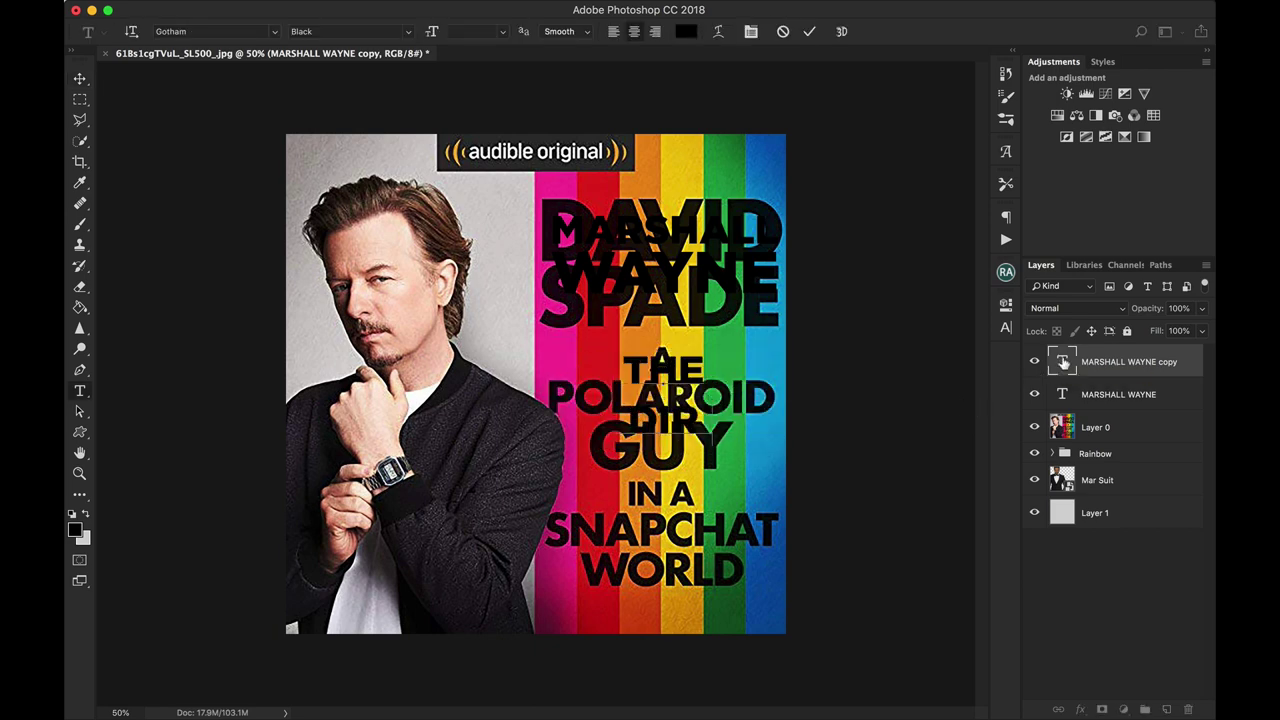
{"action": "key", "text": "Return"}
{"action": "type", "text": "OF"}
{"action": "key", "text": "Return"}
{"action": "type", "text": "THE"}
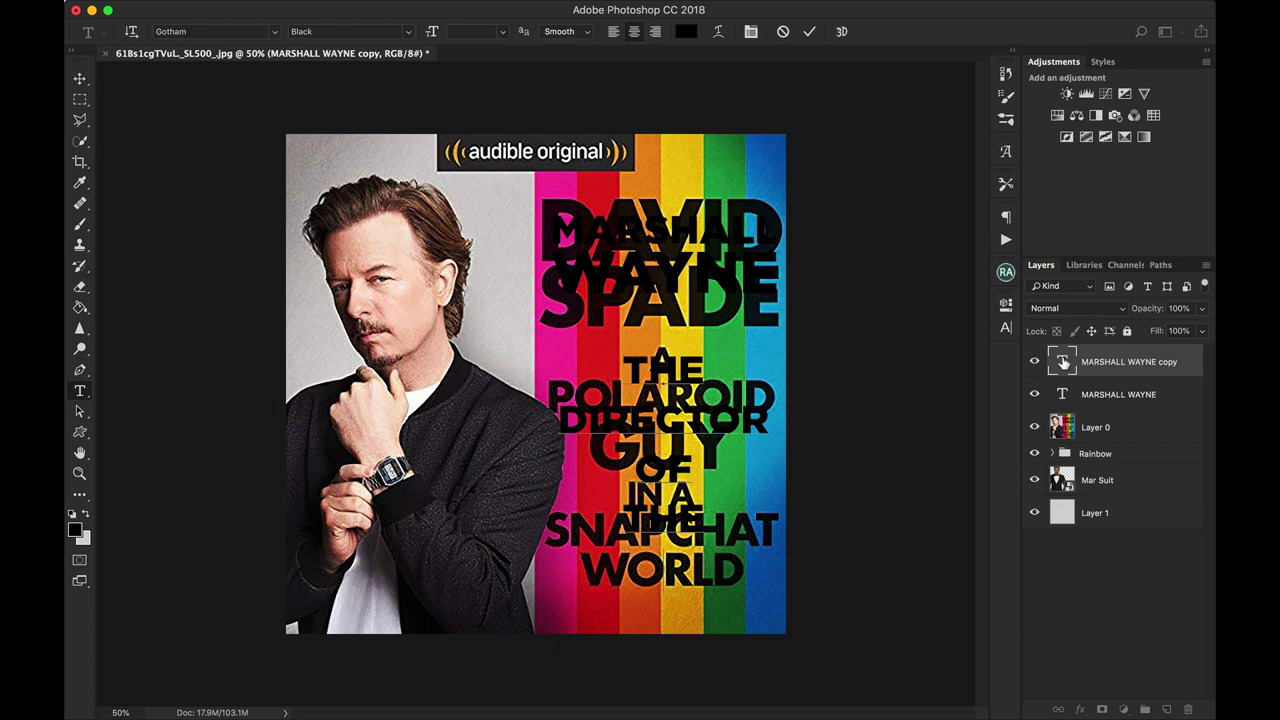
{"action": "key", "text": "Return"}
{"action": "type", "text": "CASENCY"}
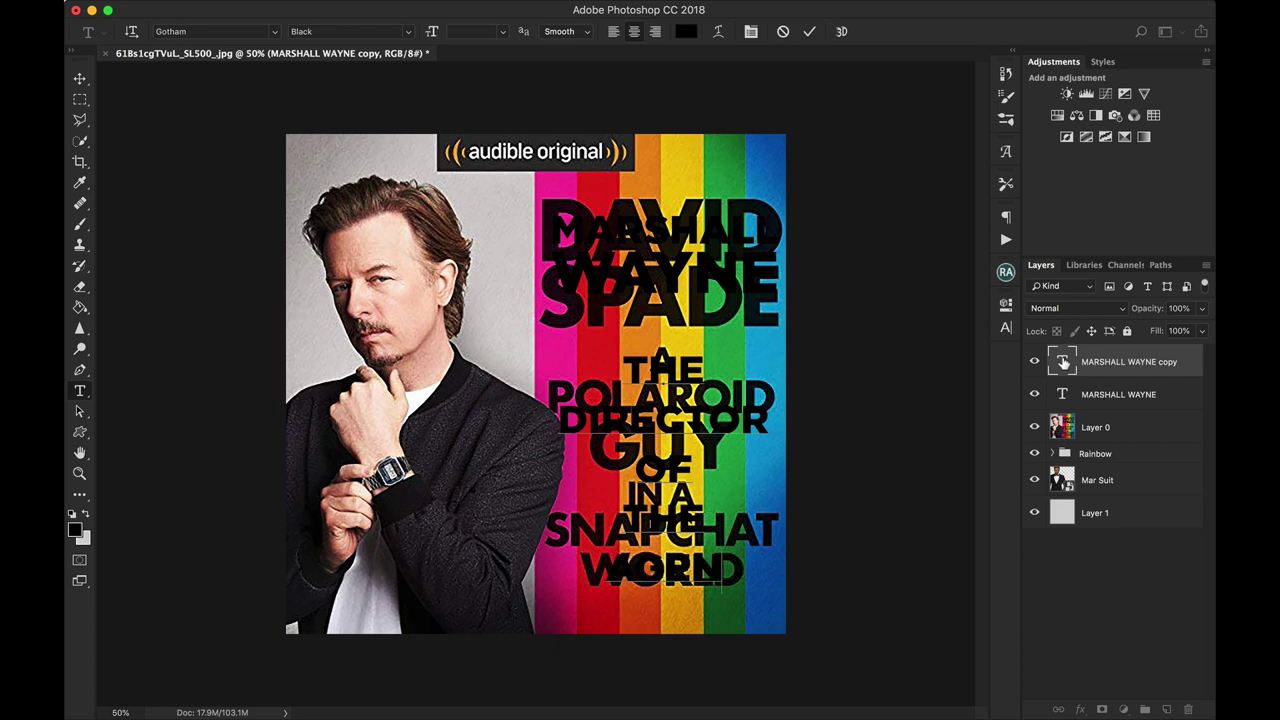
{"action": "left_click", "coordinate": [809, 32]}
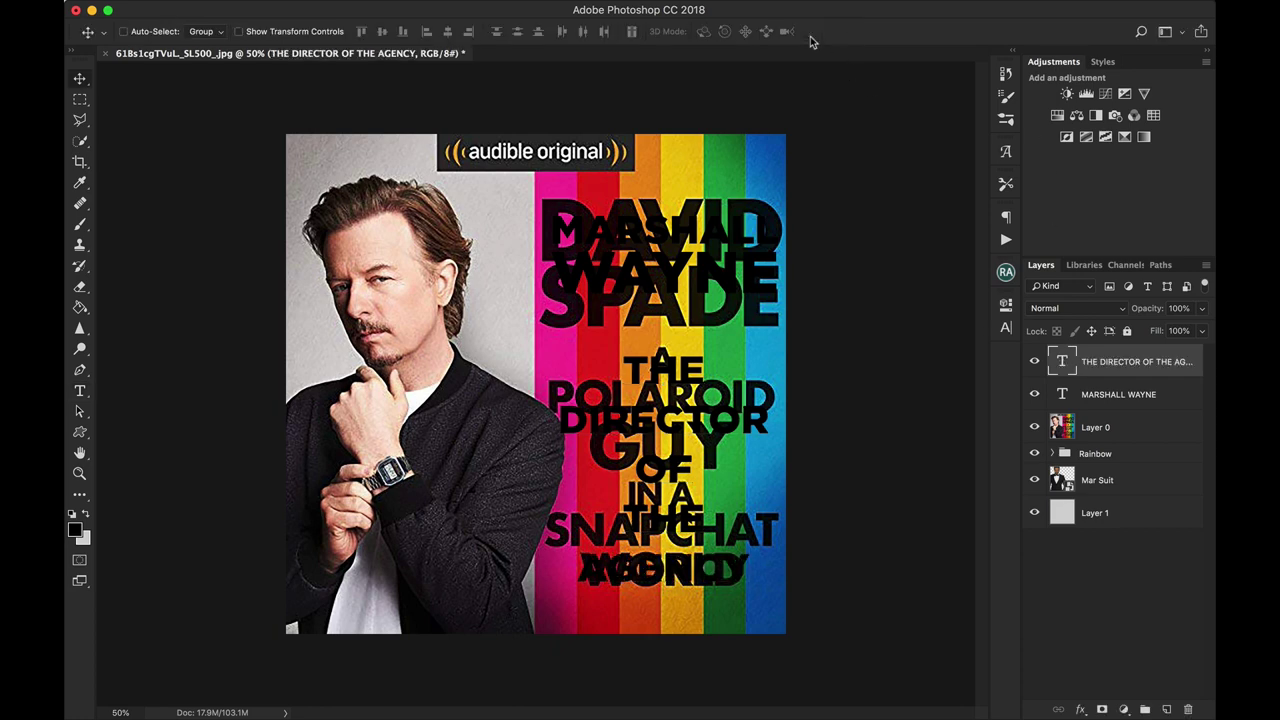
Step: Hide the original cover layer, Layer 0, and shift the new title text up slightly
{"action": "left_click", "coordinate": [1035, 428]}
{"action": "mouse_move", "coordinate": [656, 497]}
{"action": "left_mouse_down"}
{"action": "mouse_move", "coordinate": [656, 472]}
{"action": "mouse_move", "coordinate": [656, 485]}
{"action": "left_mouse_up"}
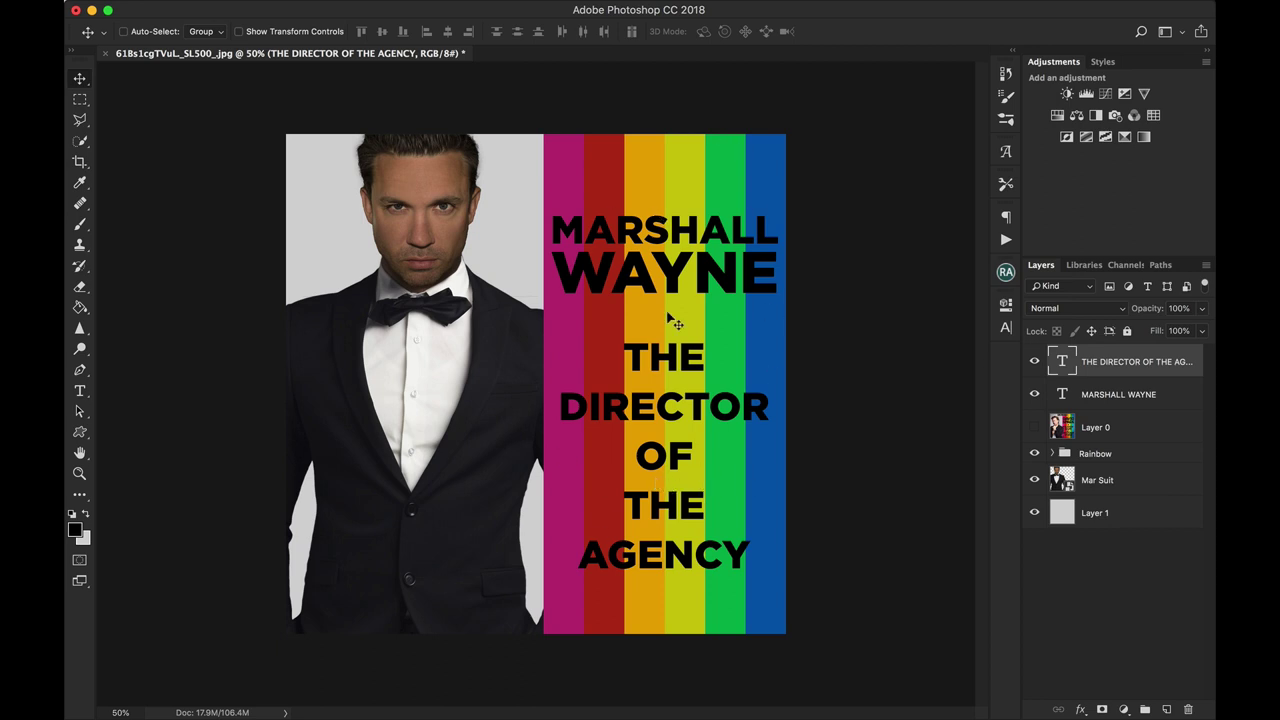
Step: Try the Futura font styles on the author name text, from Condensed Medium through Bold
{"action": "left_click", "coordinate": [1064, 396]}
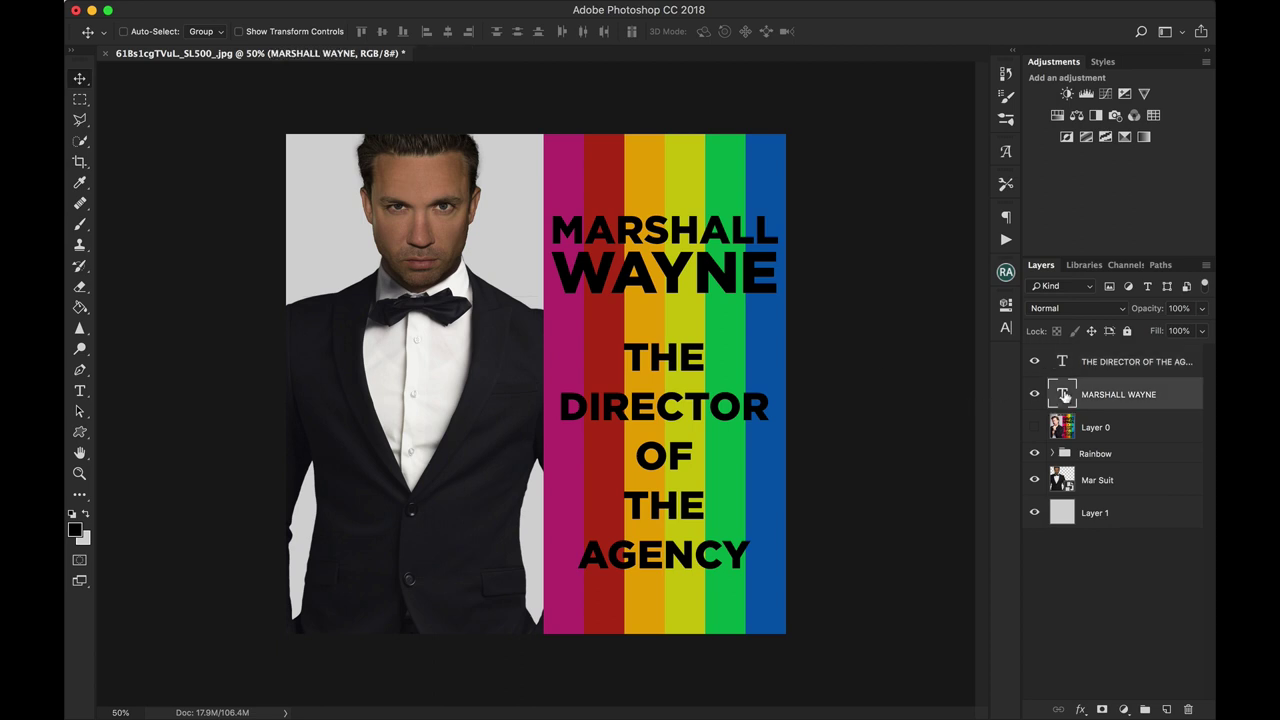
{"action": "left_click", "coordinate": [1004, 322]}
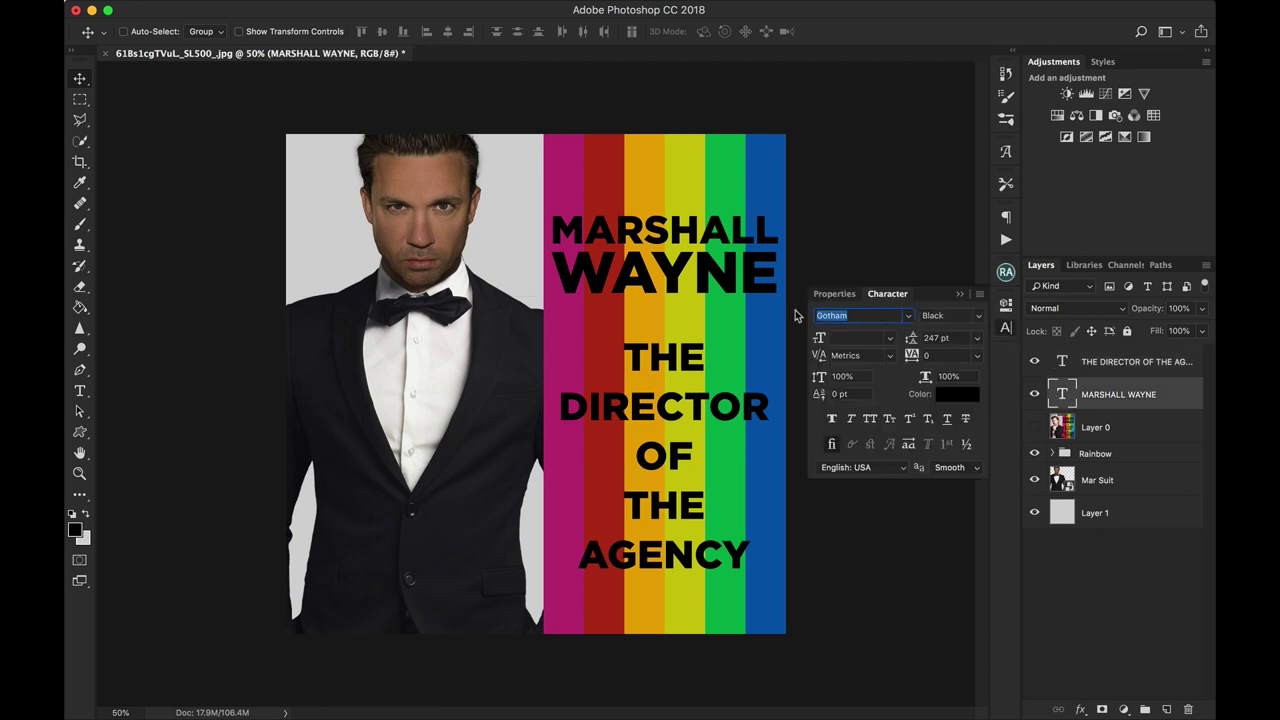
{"action": "type", "text": "FUTURA"}
{"action": "key", "text": "Down"}
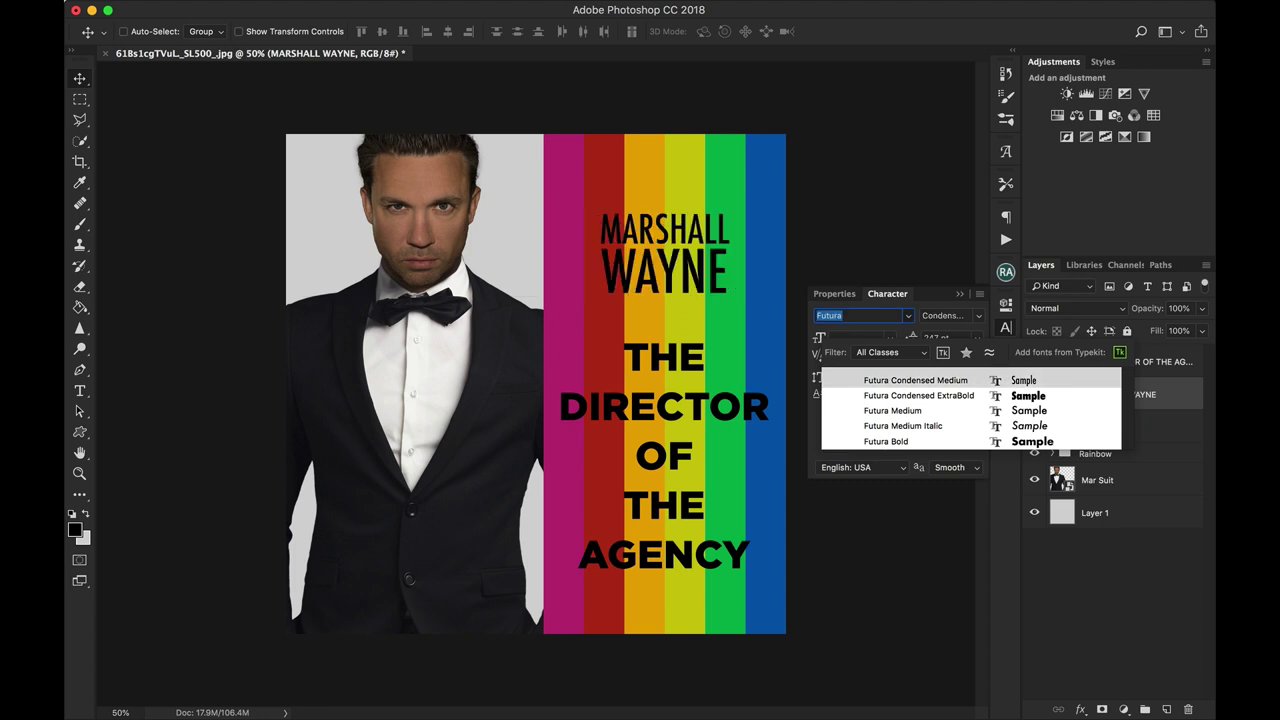
{"action": "key", "text": "Down"}
{"action": "key", "text": "Down"}
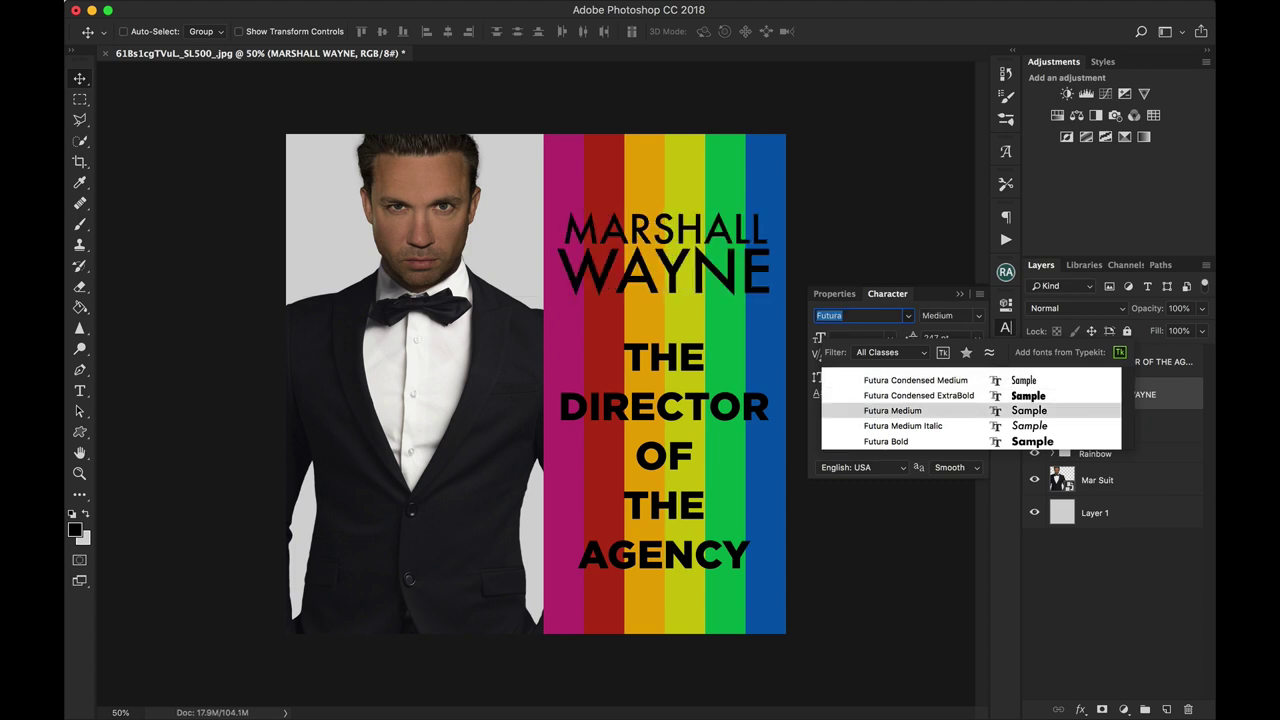
{"action": "key", "text": "Down"}
{"action": "key", "text": "Down"}
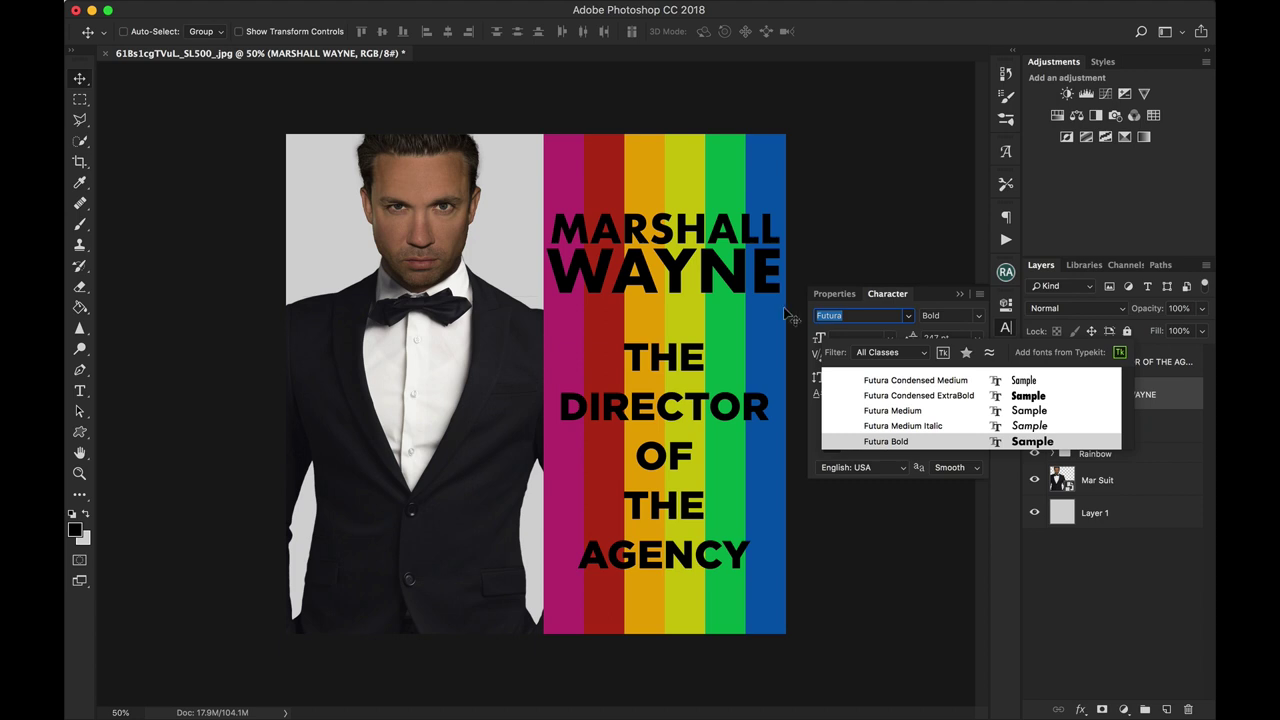
Step: Set the name text's font to Bebas Neue Bold
{"action": "left_click", "coordinate": [856, 314]}
{"action": "key", "text": "super+a"}
{"action": "type", "text": "BEB"}
{"action": "key", "text": "Down"}
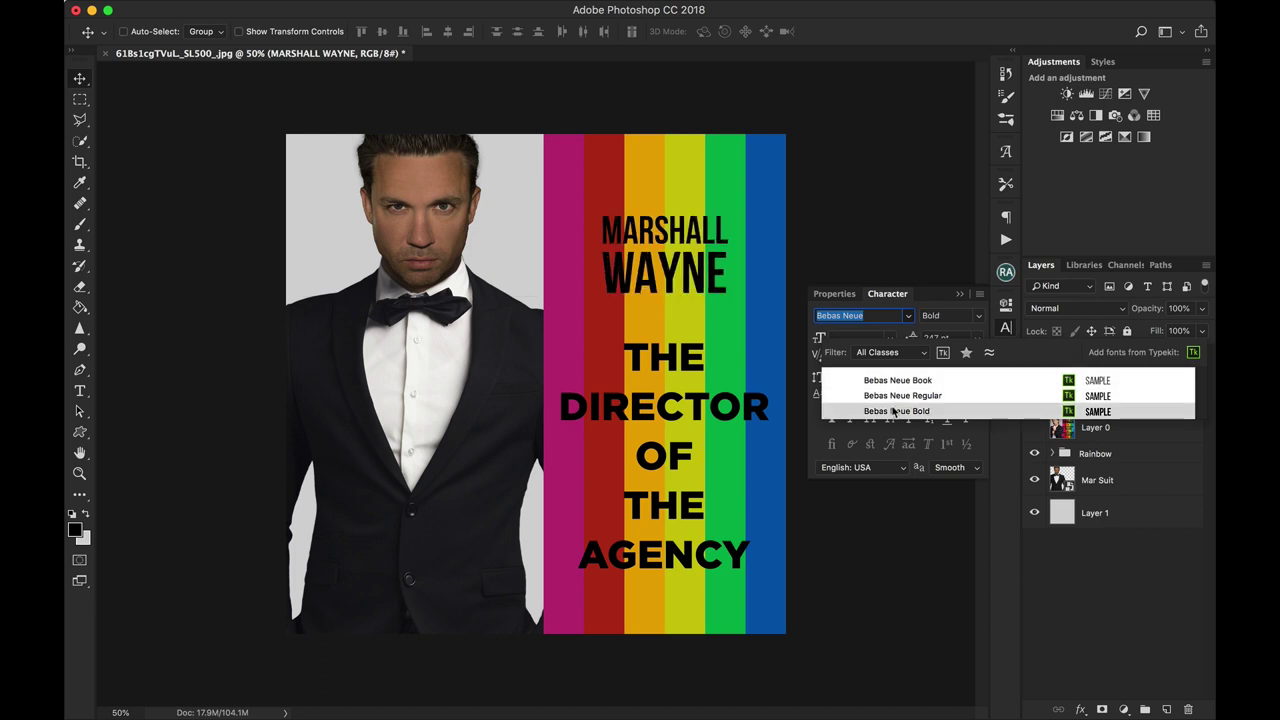
{"action": "left_click", "coordinate": [893, 411]}
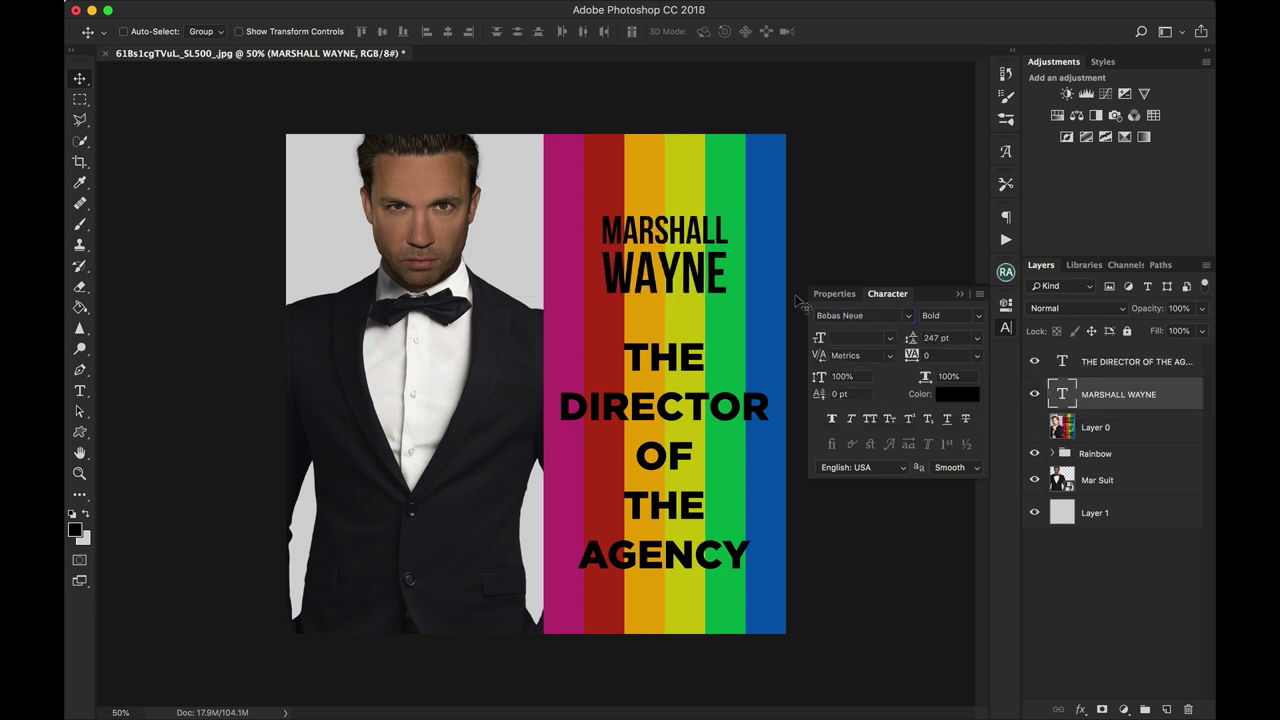
Step: Scale the name text proportionally to 185% with Free Transform so it spans the rainbow stripes
{"action": "left_click", "coordinate": [210, 8]}
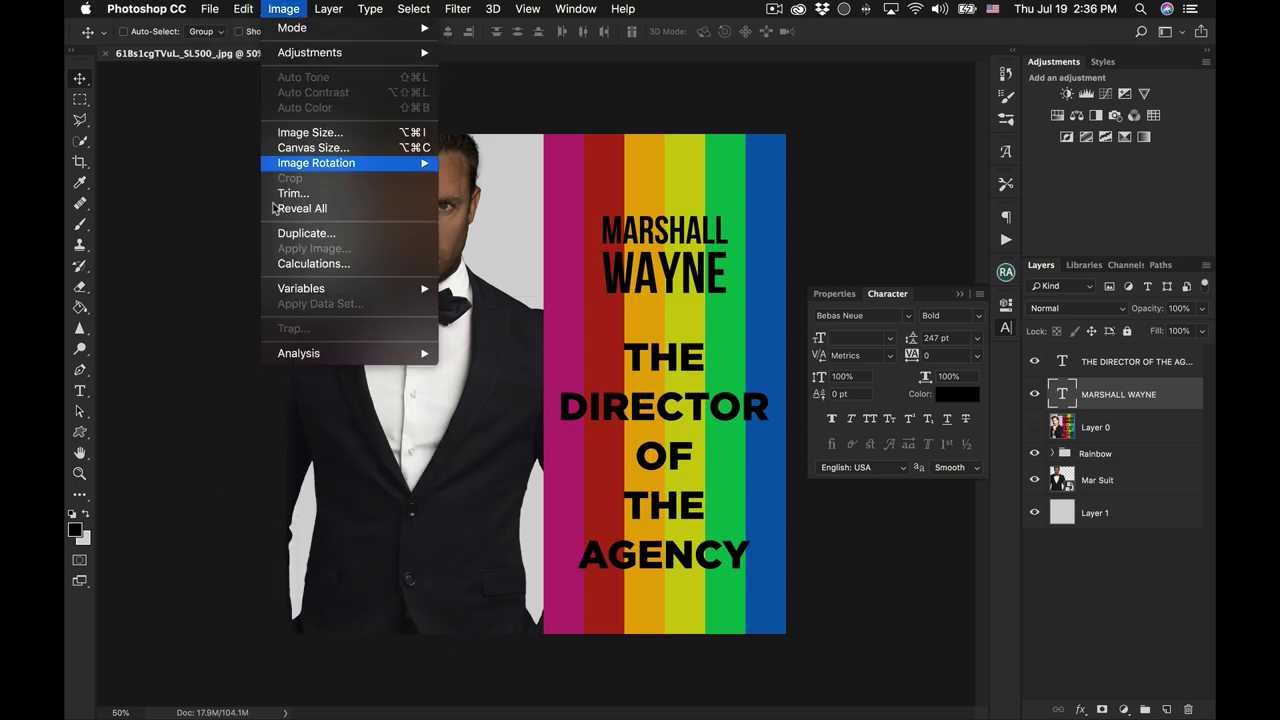
{"action": "mouse_move", "coordinate": [243, 8]}
{"action": "left_click", "coordinate": [290, 349]}
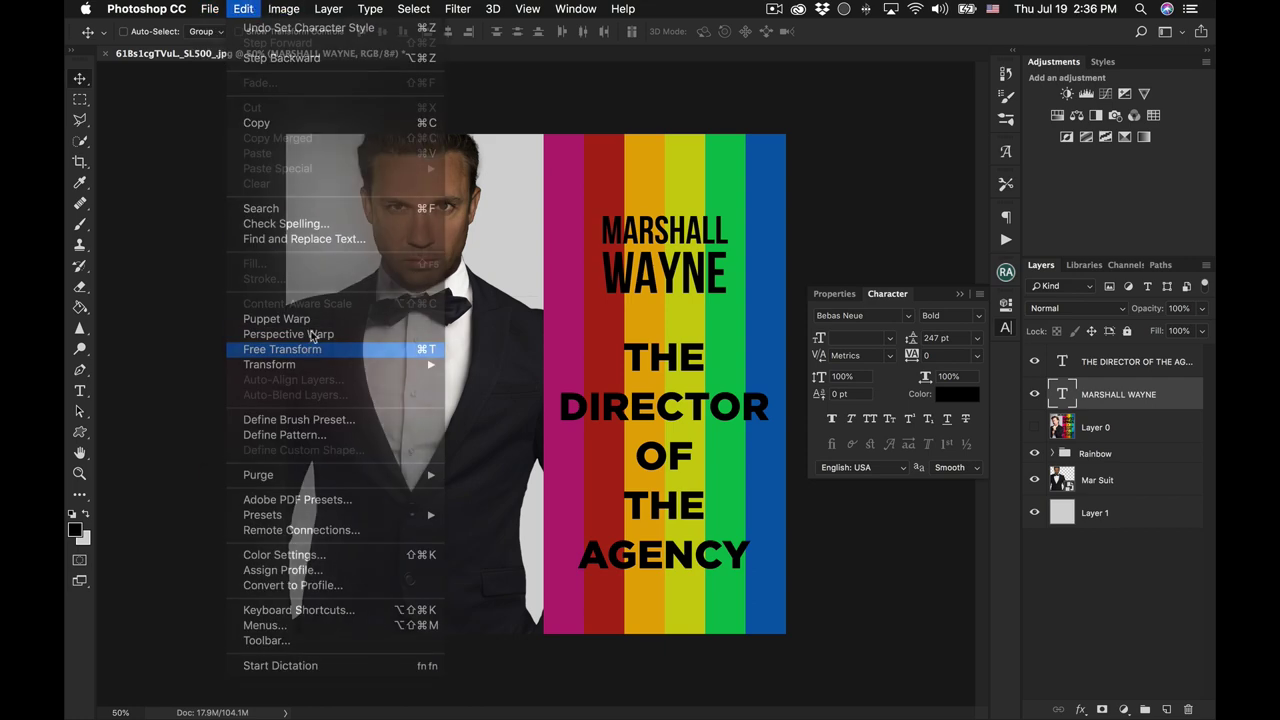
{"action": "left_click", "coordinate": [405, 31]}
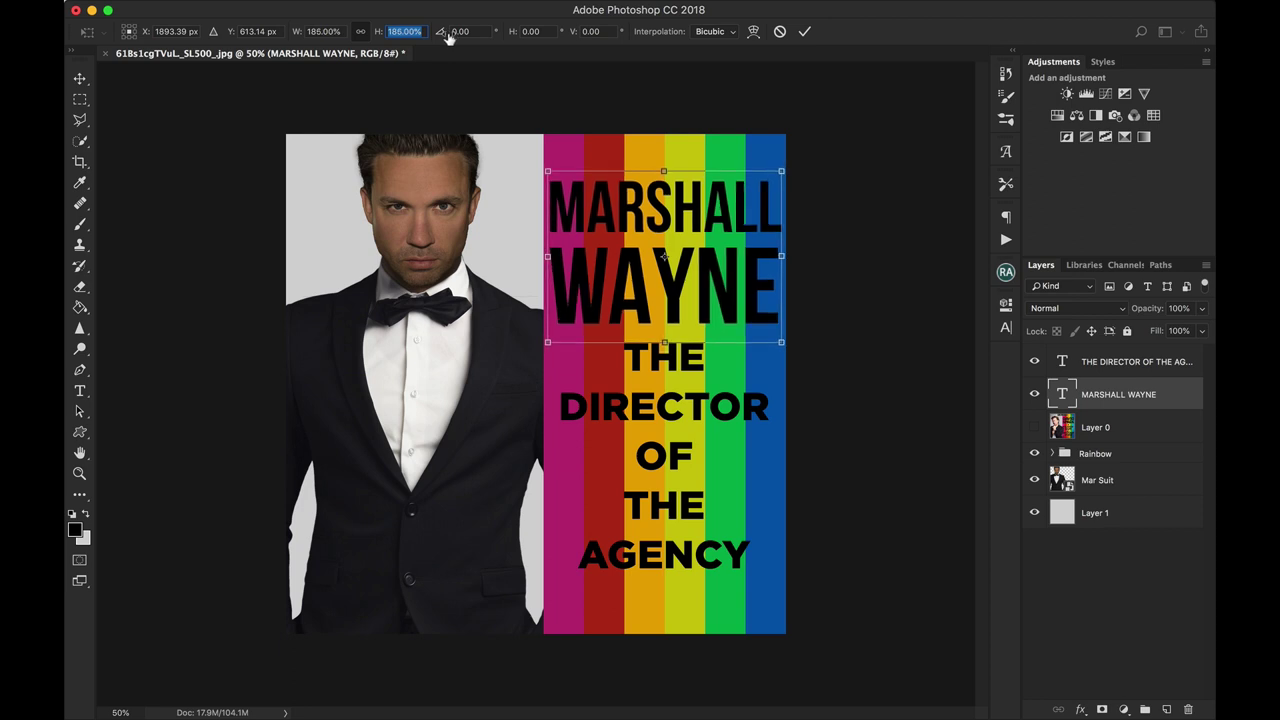
{"action": "left_click", "coordinate": [804, 31]}
Step: Tighten the leading between the two name lines and move the name text slightly lower on the stripes
{"action": "left_click", "coordinate": [1004, 329]}
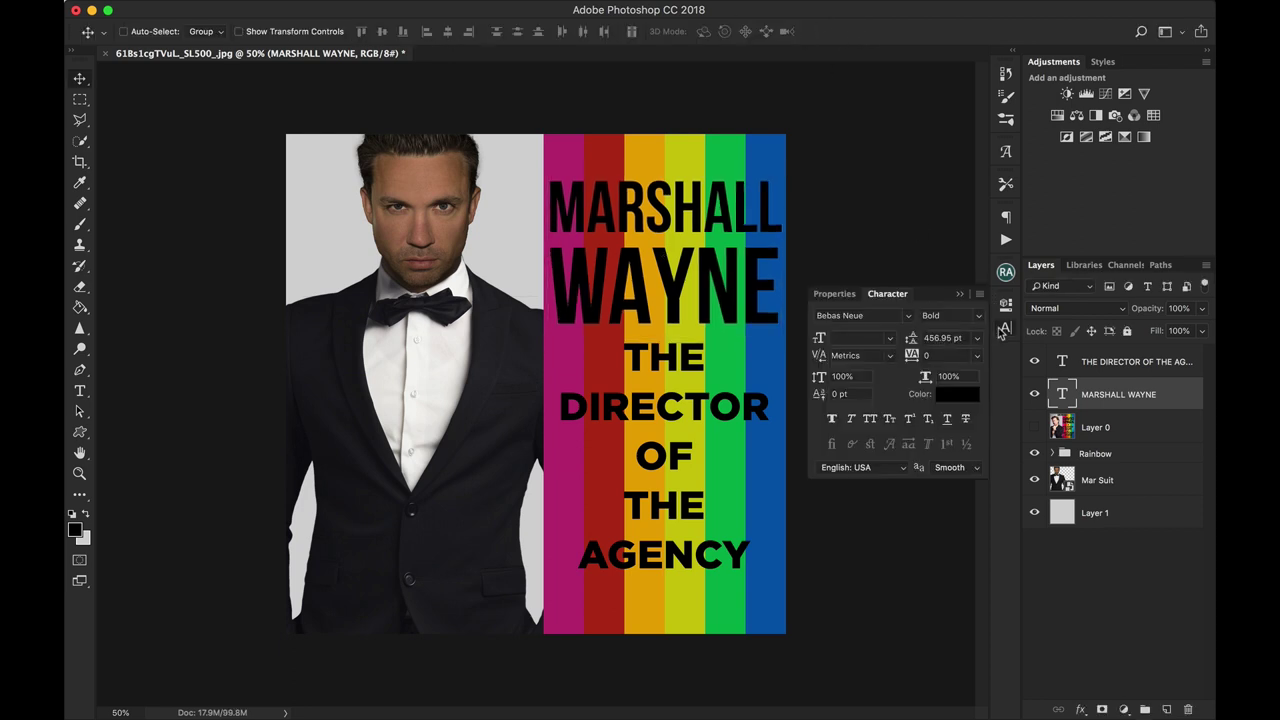
{"action": "left_click_drag", "start_coordinate": [911, 343], "coordinate": [876, 344]}
{"action": "left_click_drag", "start_coordinate": [655, 242], "coordinate": [655, 271]}
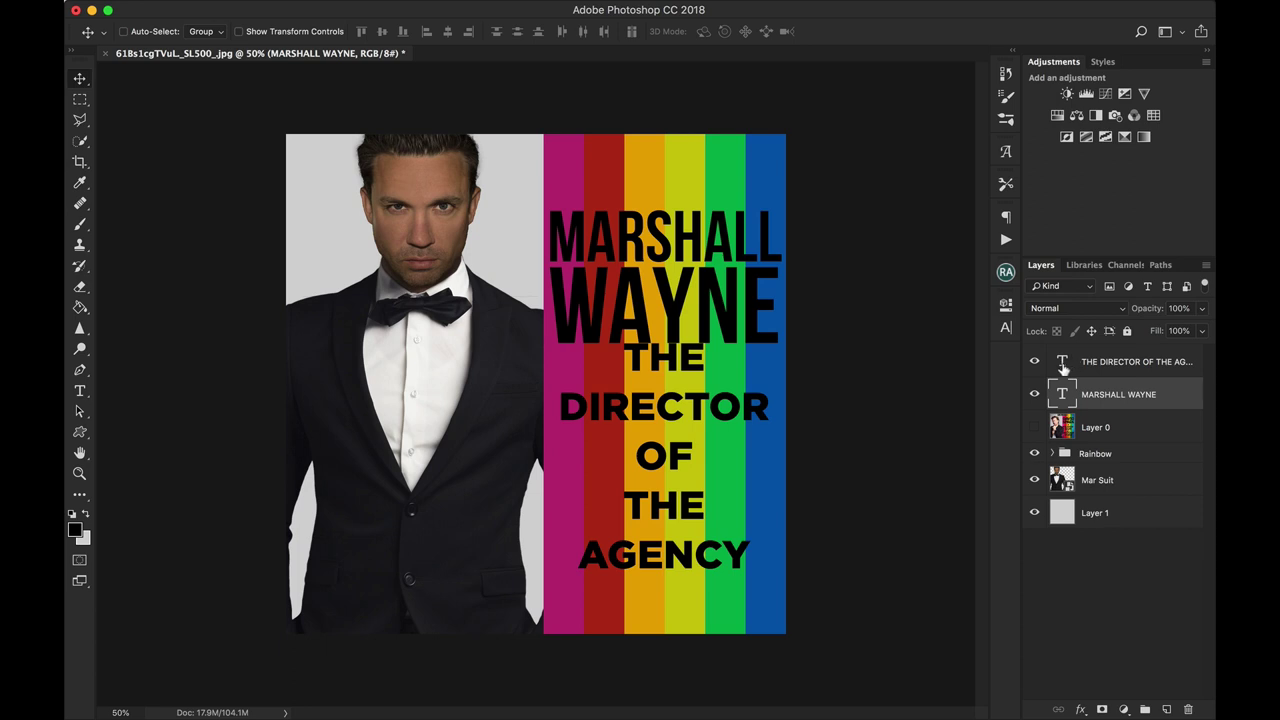
Step: Set the five-line title text's font to Bebas Neue Bold and its leading to 199 pt
{"action": "left_click", "coordinate": [1063, 368]}
{"action": "left_click", "coordinate": [1005, 327]}
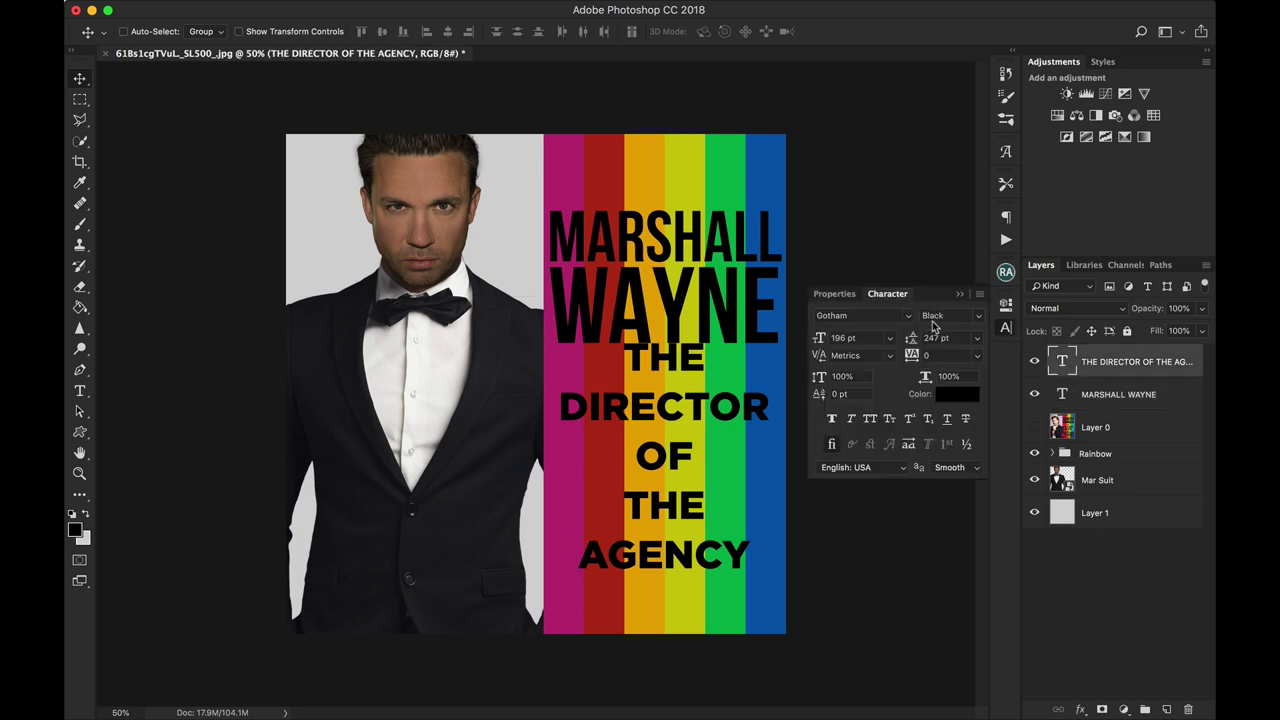
{"action": "left_click", "coordinate": [850, 315]}
{"action": "type", "text": "BEB"}
{"action": "key", "text": "Down"}
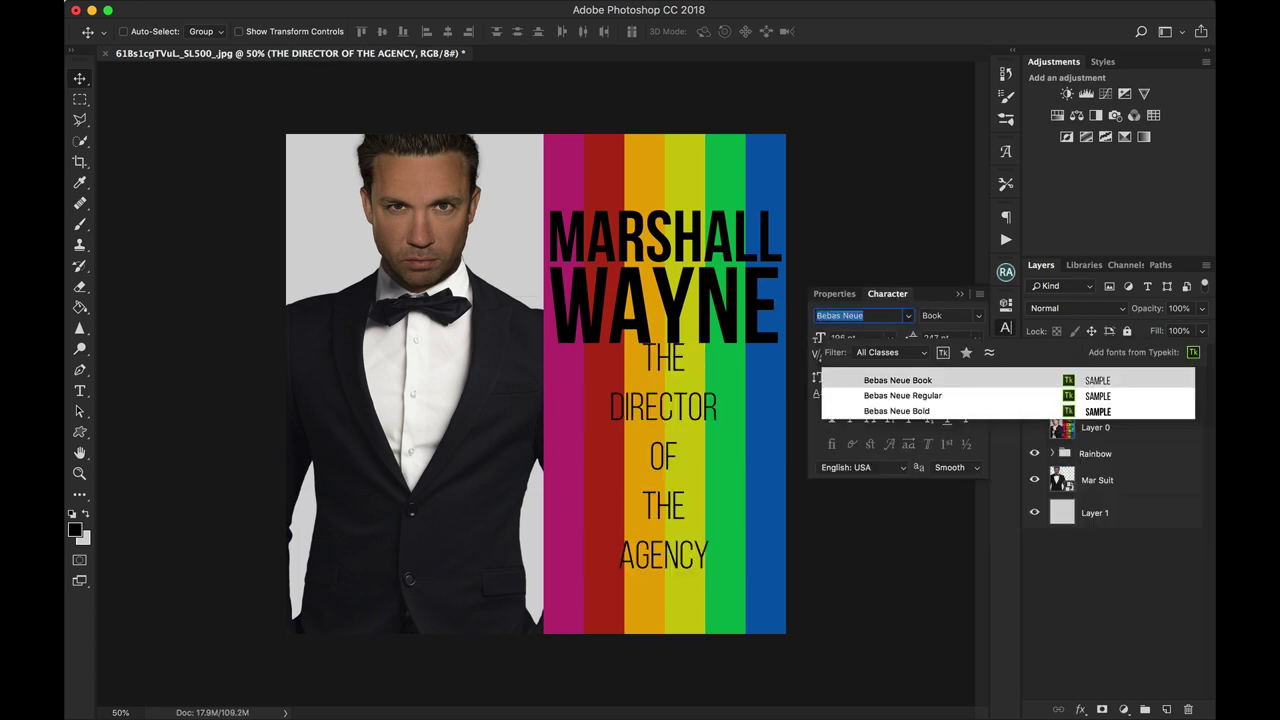
{"action": "key", "text": "Down"}
{"action": "key", "text": "Down"}
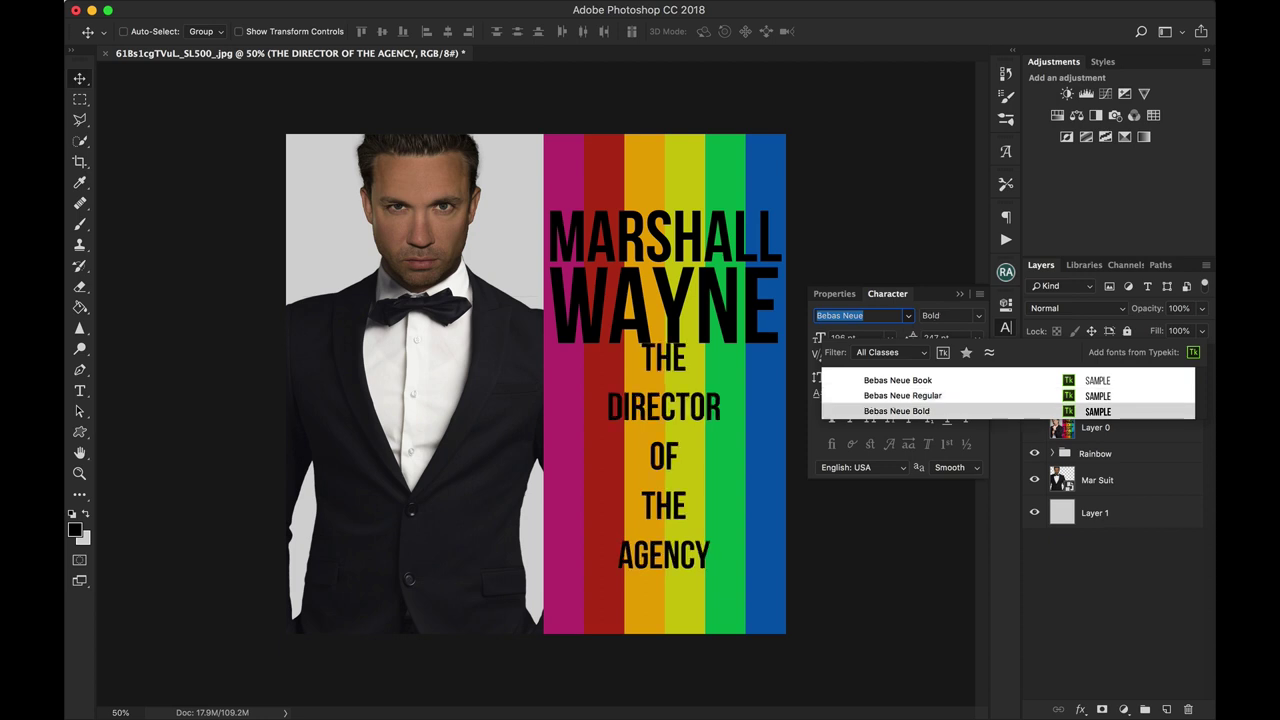
{"action": "key", "text": "Return"}
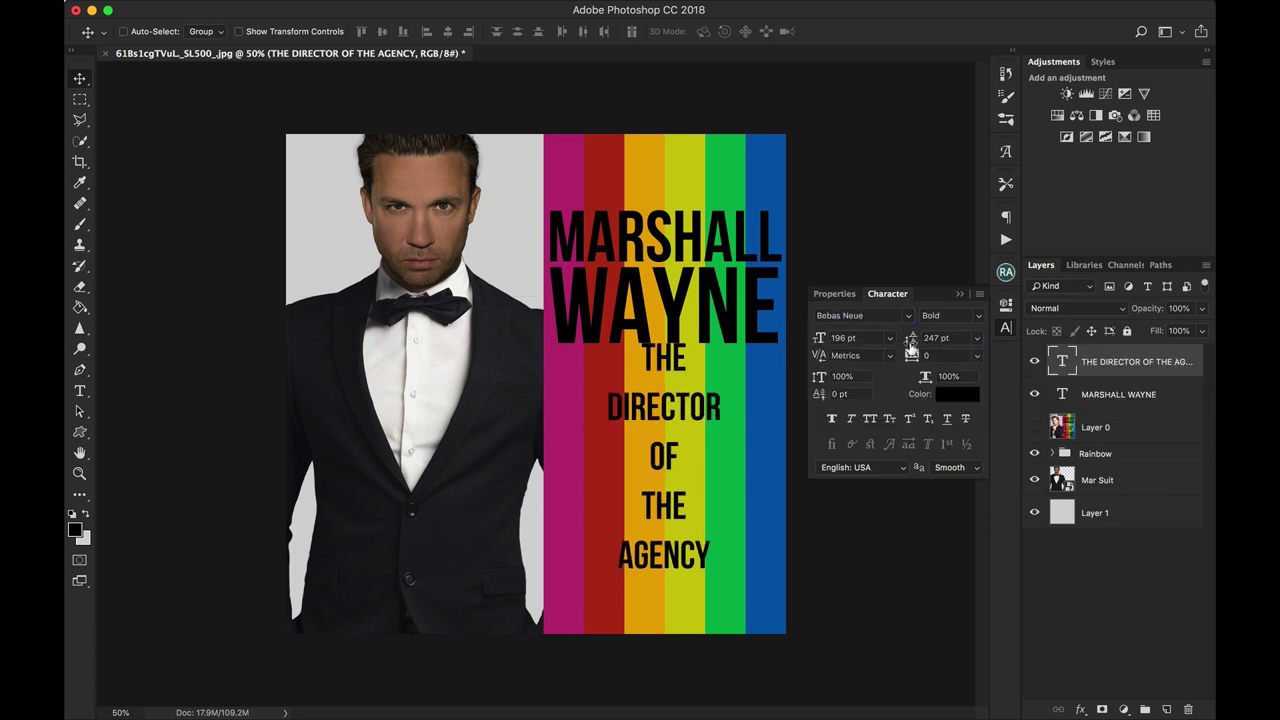
{"action": "left_click_drag", "start_coordinate": [908, 348], "coordinate": [858, 347]}
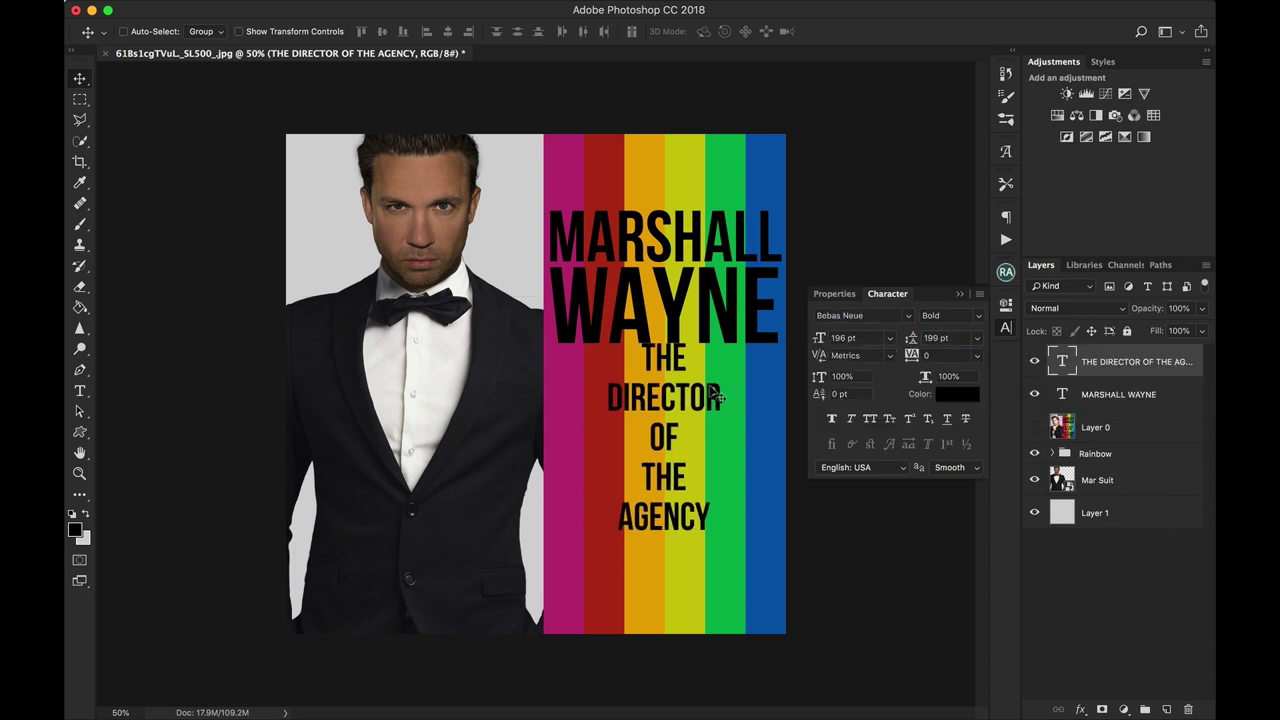
Step: Move the five-line title text lower, clear of the name text, and enlarge its font size
{"action": "left_click_drag", "start_coordinate": [681, 392], "coordinate": [682, 431]}
{"action": "left_click_drag", "start_coordinate": [681, 432], "coordinate": [682, 433]}
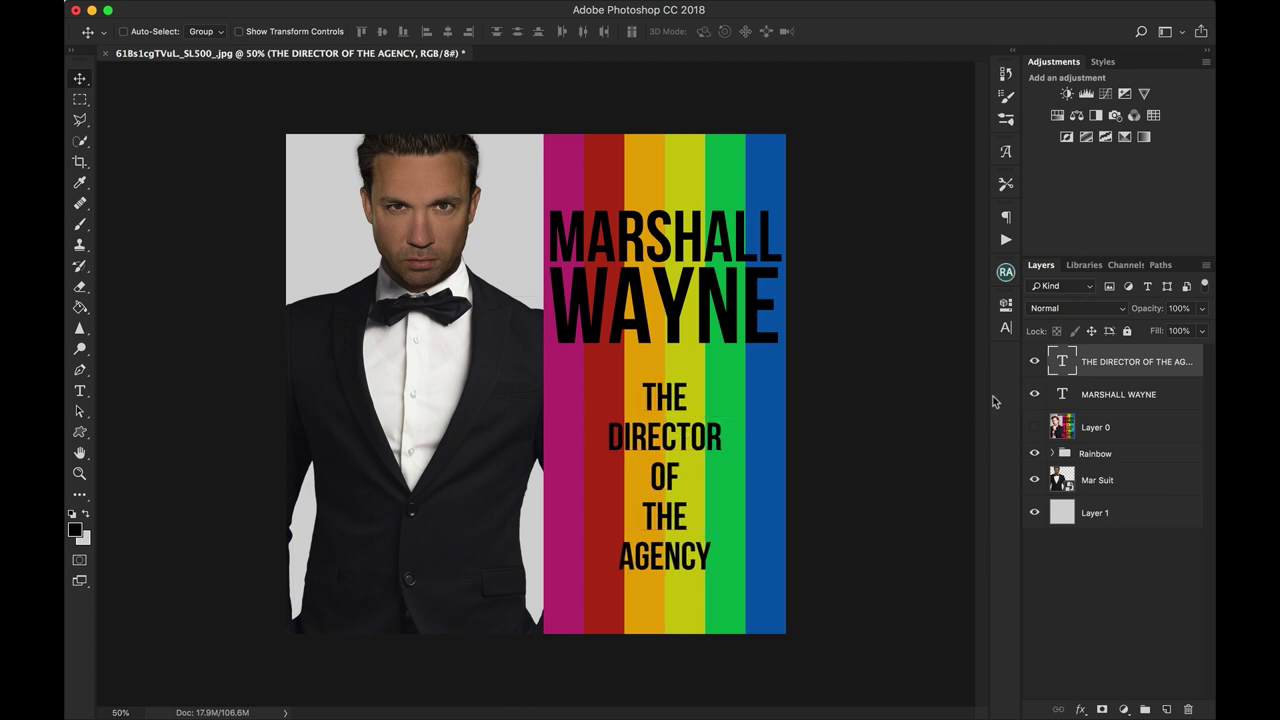
{"action": "left_click", "coordinate": [1006, 328]}
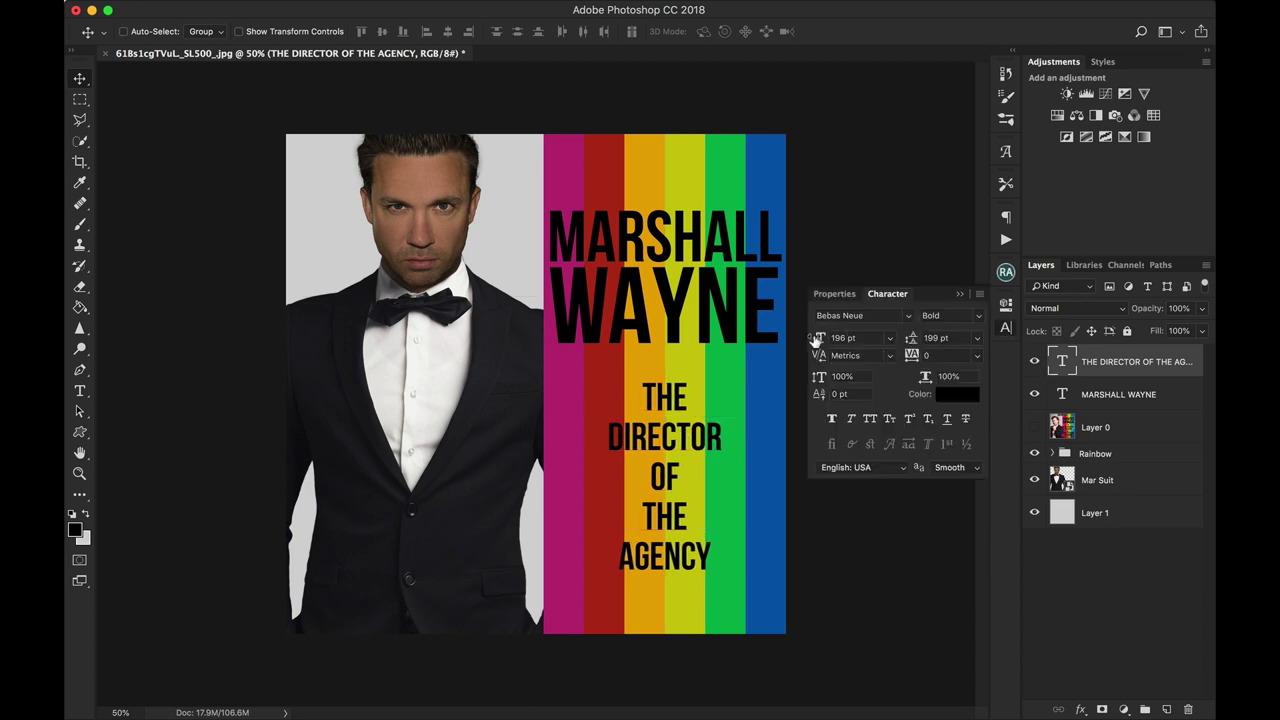
{"action": "left_click_drag", "start_coordinate": [815, 340], "coordinate": [942, 341]}
Step: Shift the name and title text layers up together on the rainbow stripes
{"action": "left_click", "coordinate": [1070, 393], "text": "shift"}
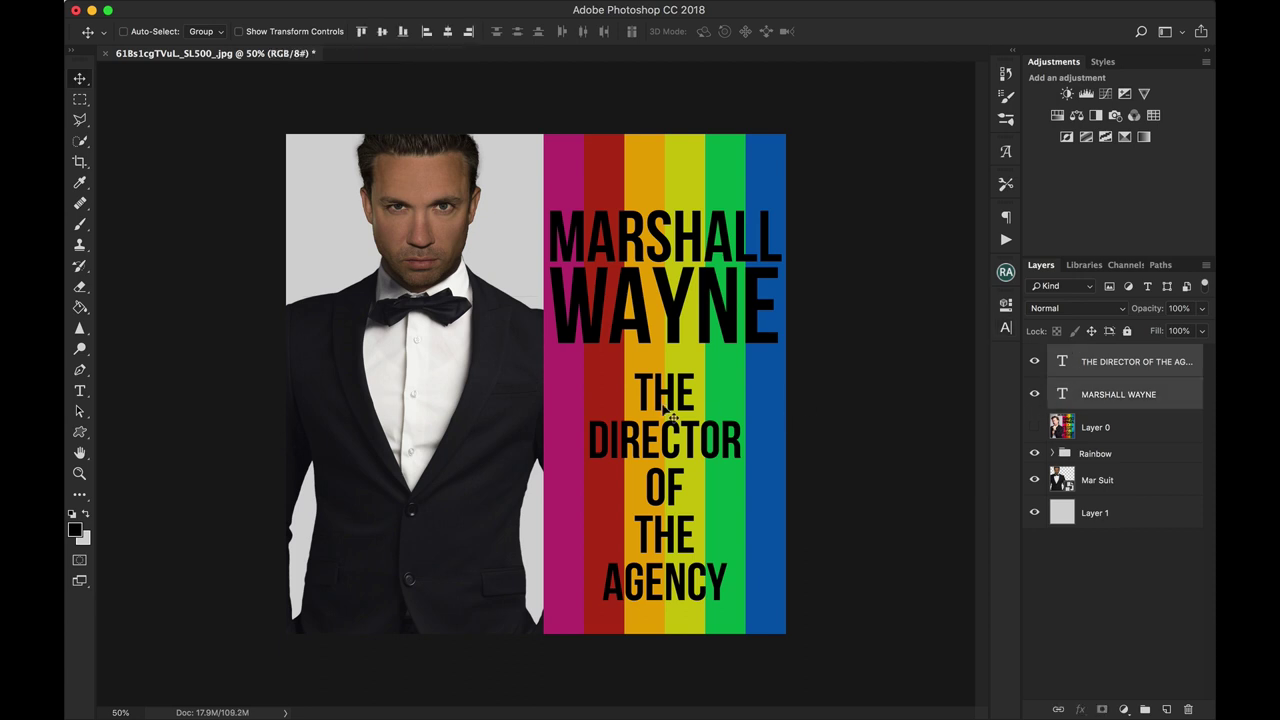
{"action": "left_click_drag", "start_coordinate": [665, 411], "coordinate": [663, 390]}
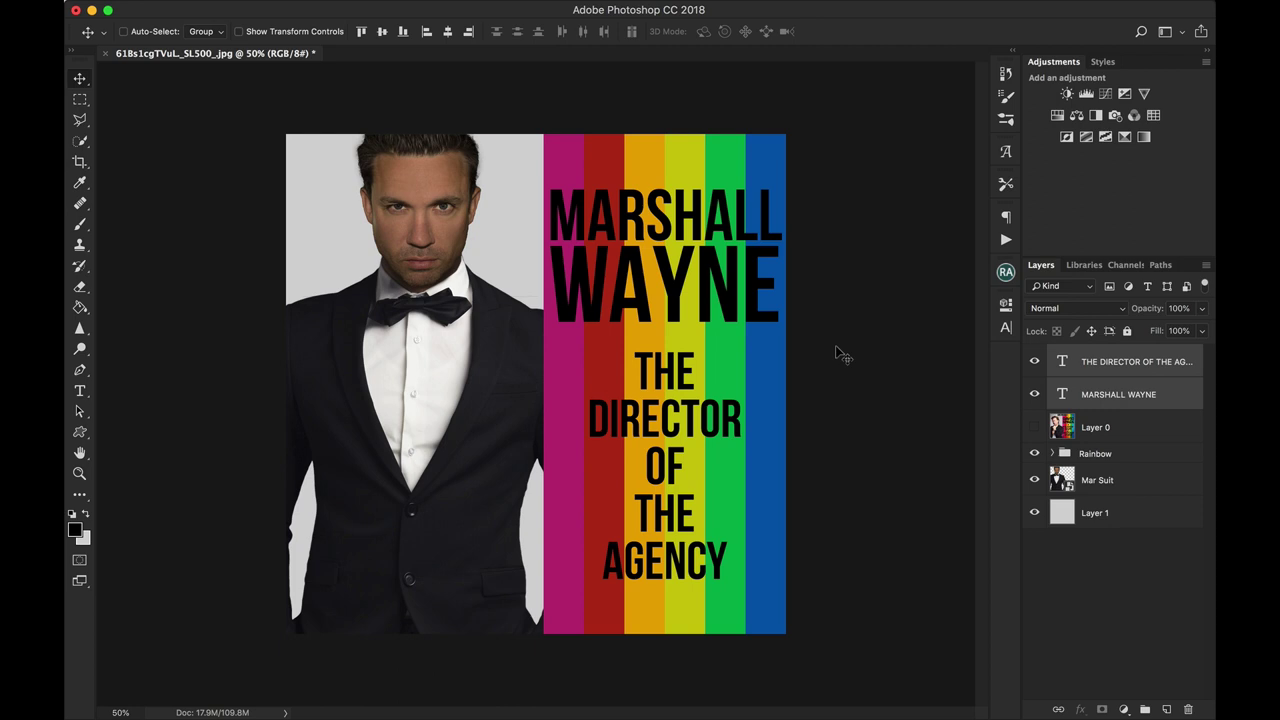
Step: Place the Mar Suit layer above the Rainbow group and Layer 0, and nudge the portrait slightly left and up
{"action": "left_click", "coordinate": [1037, 428]}
{"action": "left_click_drag", "start_coordinate": [1066, 480], "coordinate": [1072, 420]}
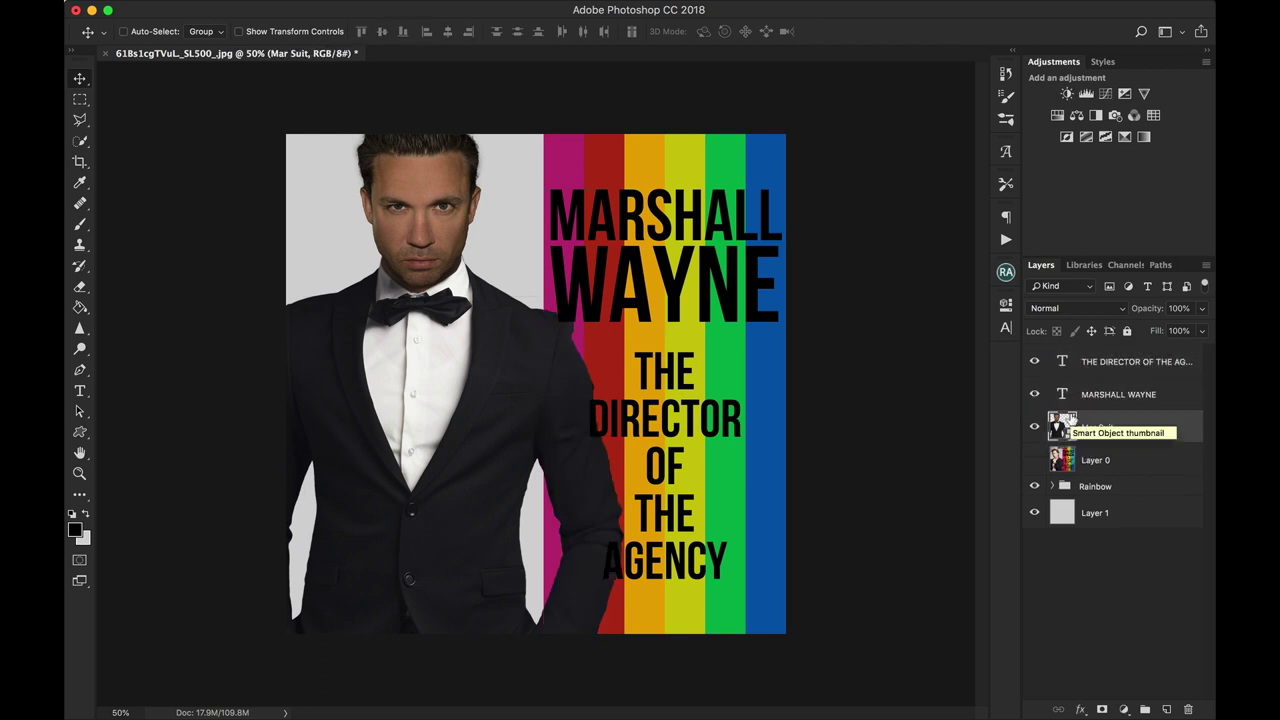
{"action": "left_click", "coordinate": [1066, 425]}
{"action": "left_click_drag", "start_coordinate": [500, 412], "coordinate": [481, 406]}
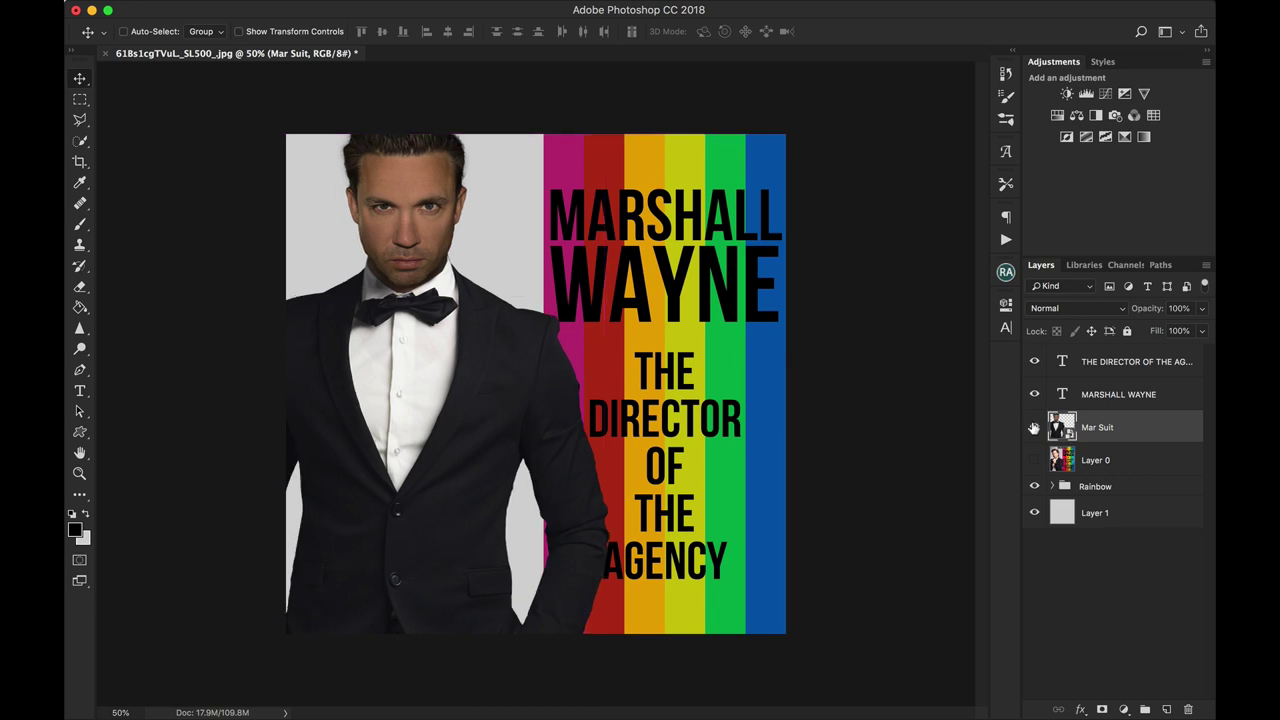
Step: Fill the gray background on Layer 1 with black using the Paint Bucket
{"action": "left_click", "coordinate": [1064, 515]}
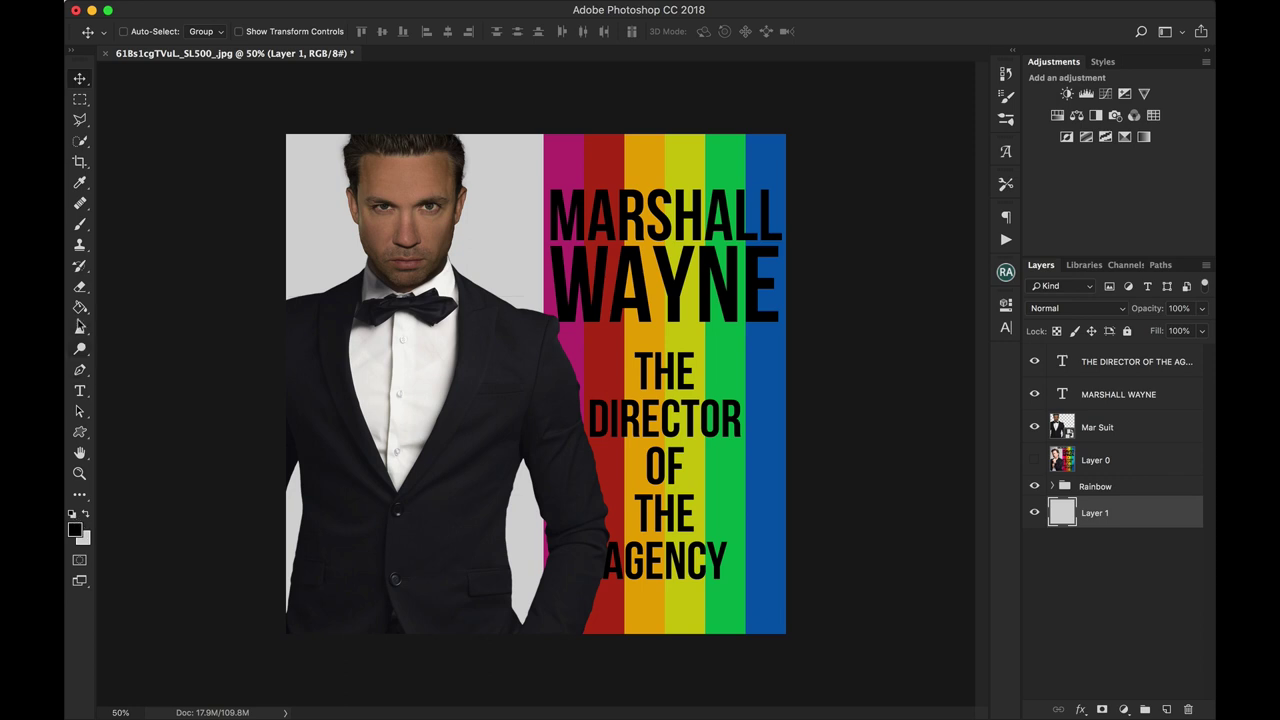
{"action": "left_click", "coordinate": [80, 307]}
{"action": "left_click", "coordinate": [408, 290]}
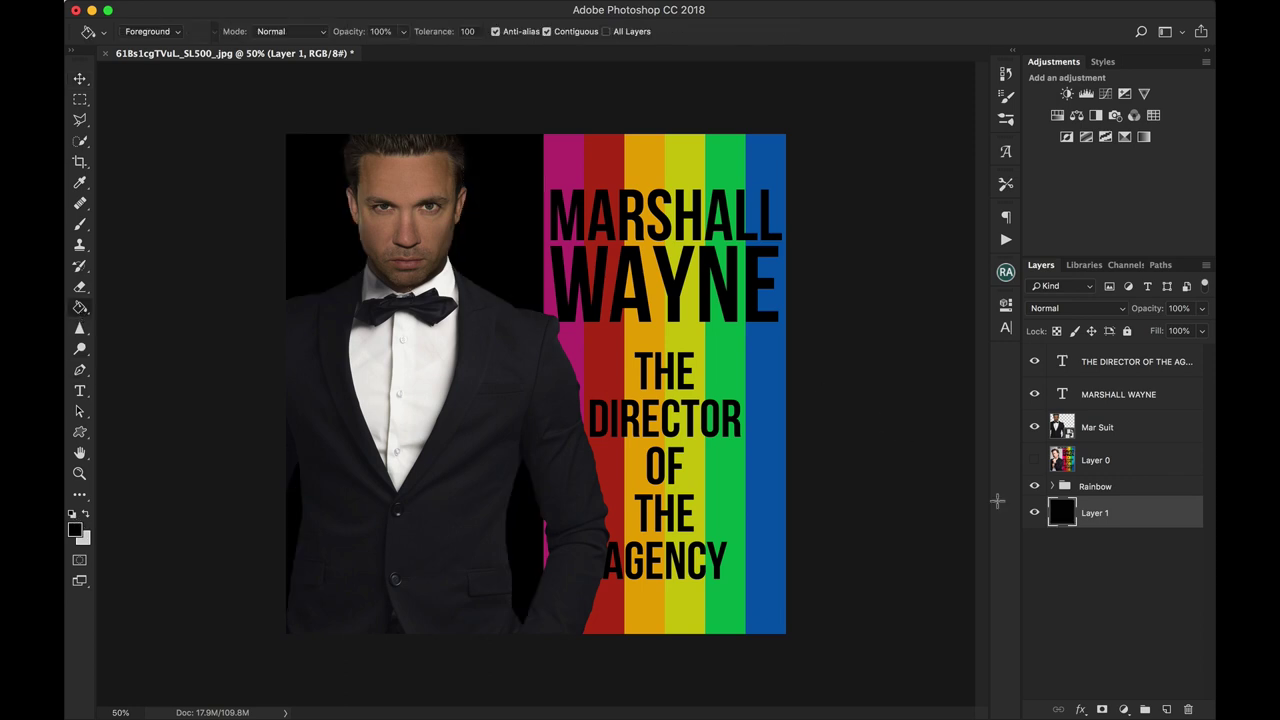
Step: Add a reversed radial black-to-white Gradient Overlay to Layer 1 with 30% opacity and 117% scale
{"action": "left_click", "coordinate": [1123, 709]}
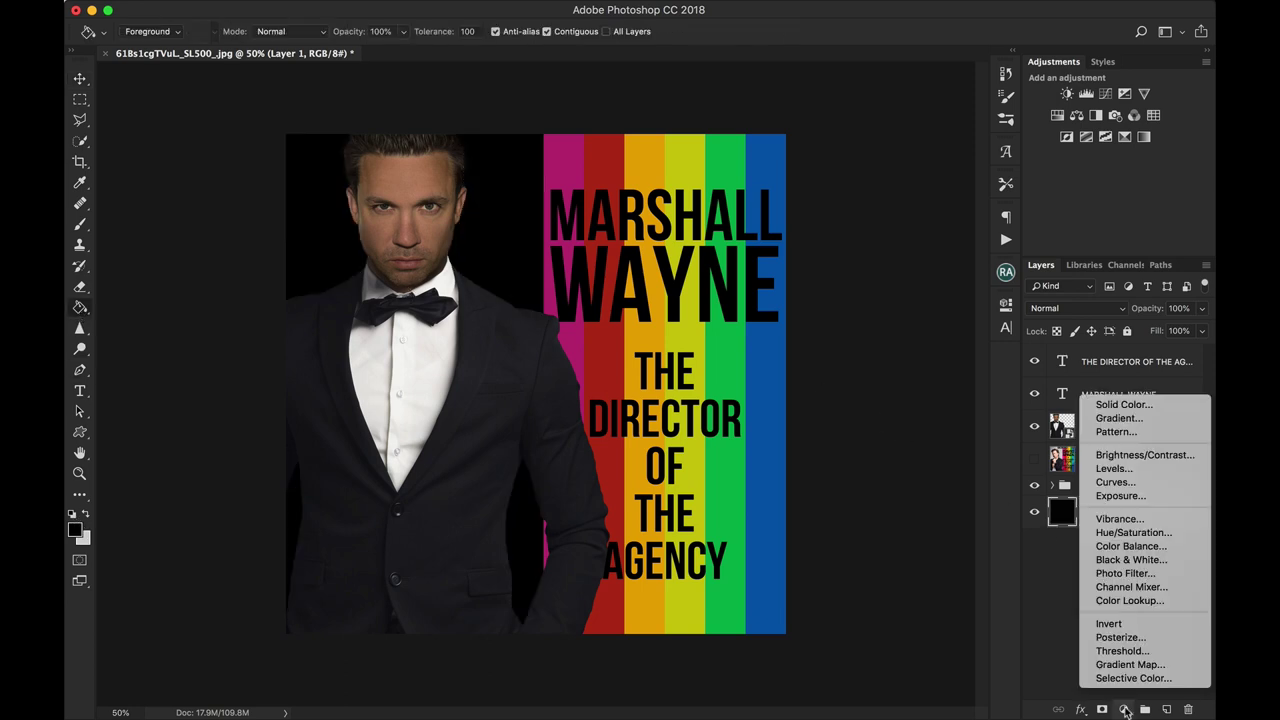
{"action": "left_click", "coordinate": [1062, 676]}
{"action": "left_click", "coordinate": [1079, 709]}
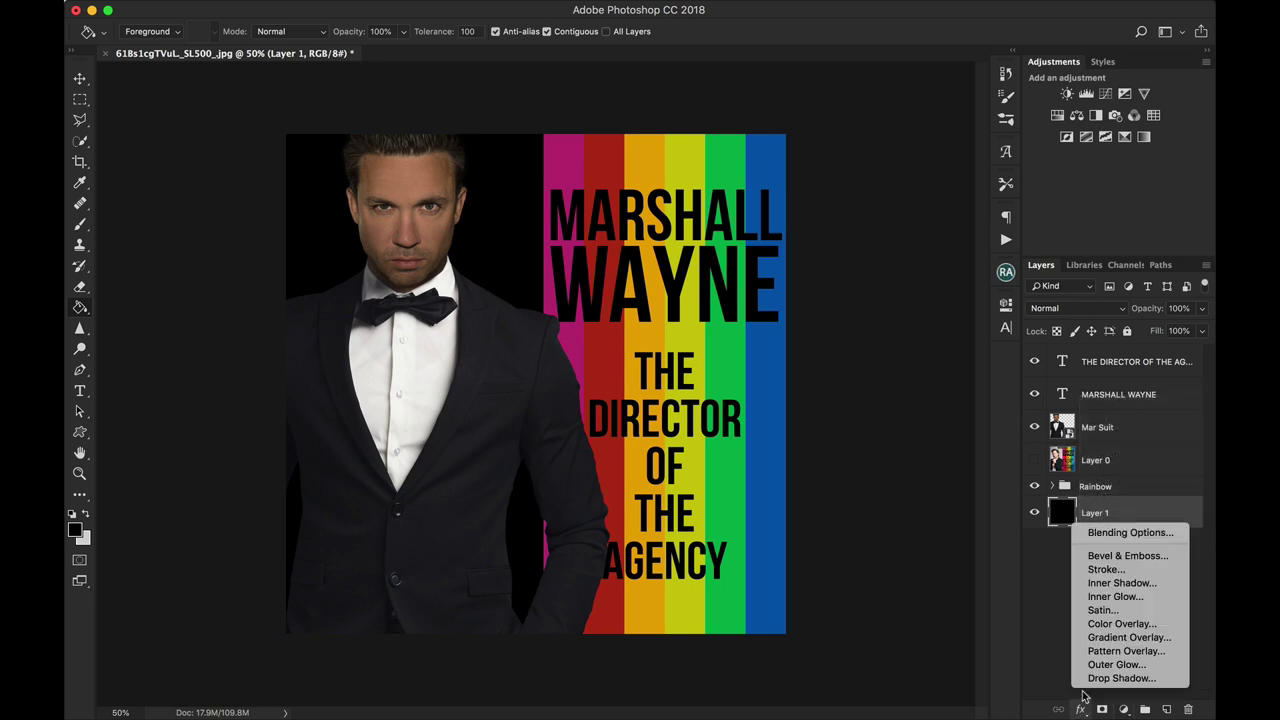
{"action": "left_click", "coordinate": [1110, 637]}
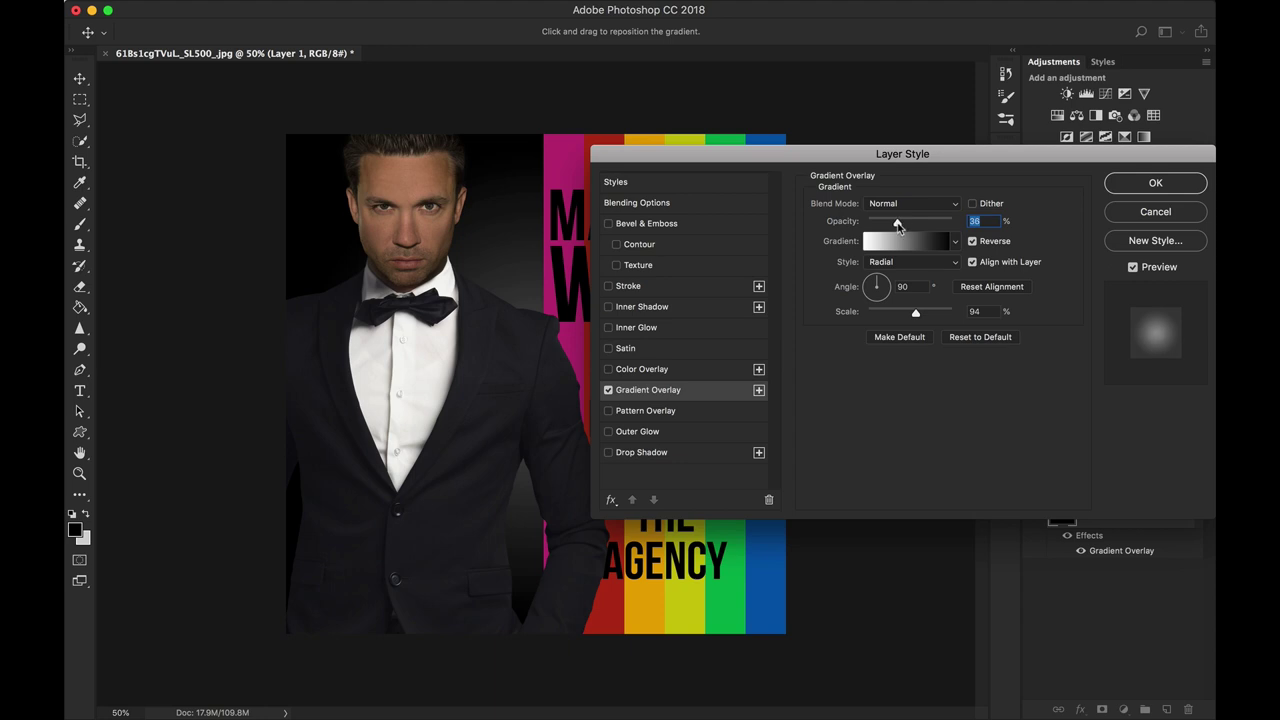
{"action": "left_click_drag", "start_coordinate": [899, 226], "coordinate": [922, 228]}
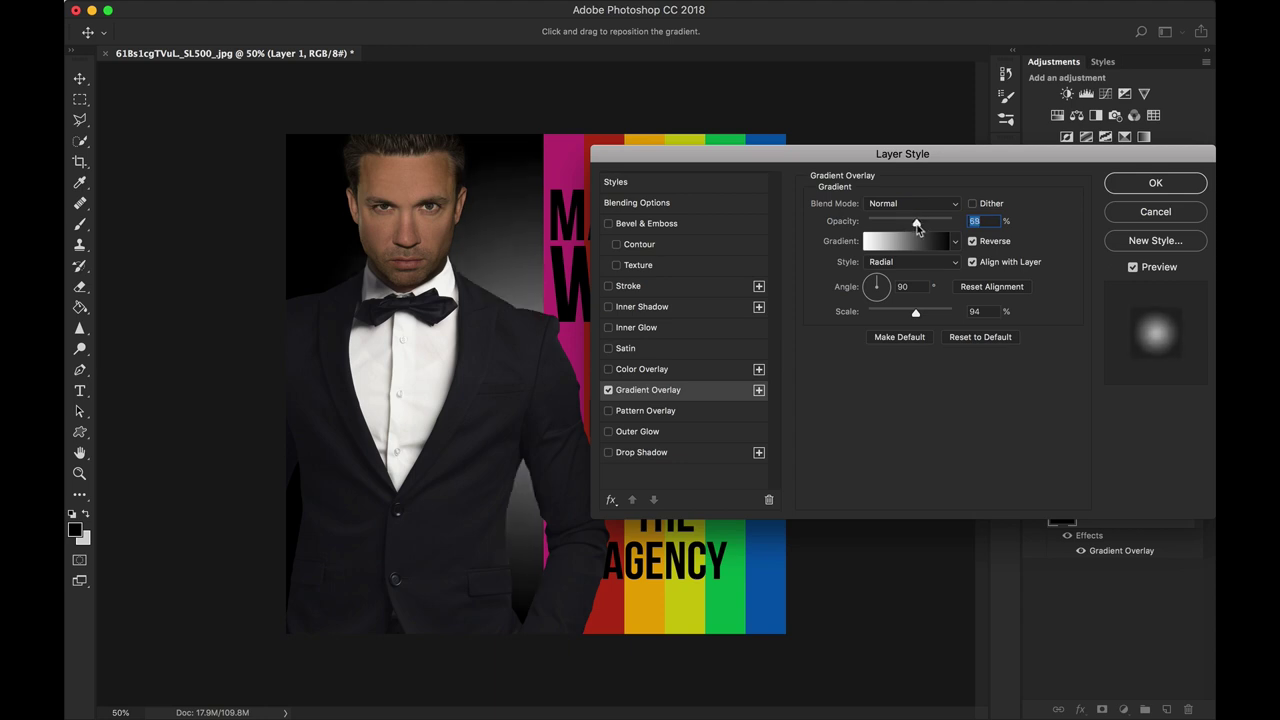
{"action": "mouse_move", "coordinate": [916, 316]}
{"action": "left_mouse_down"}
{"action": "mouse_move", "coordinate": [892, 317]}
{"action": "mouse_move", "coordinate": [935, 316]}
{"action": "left_mouse_up"}
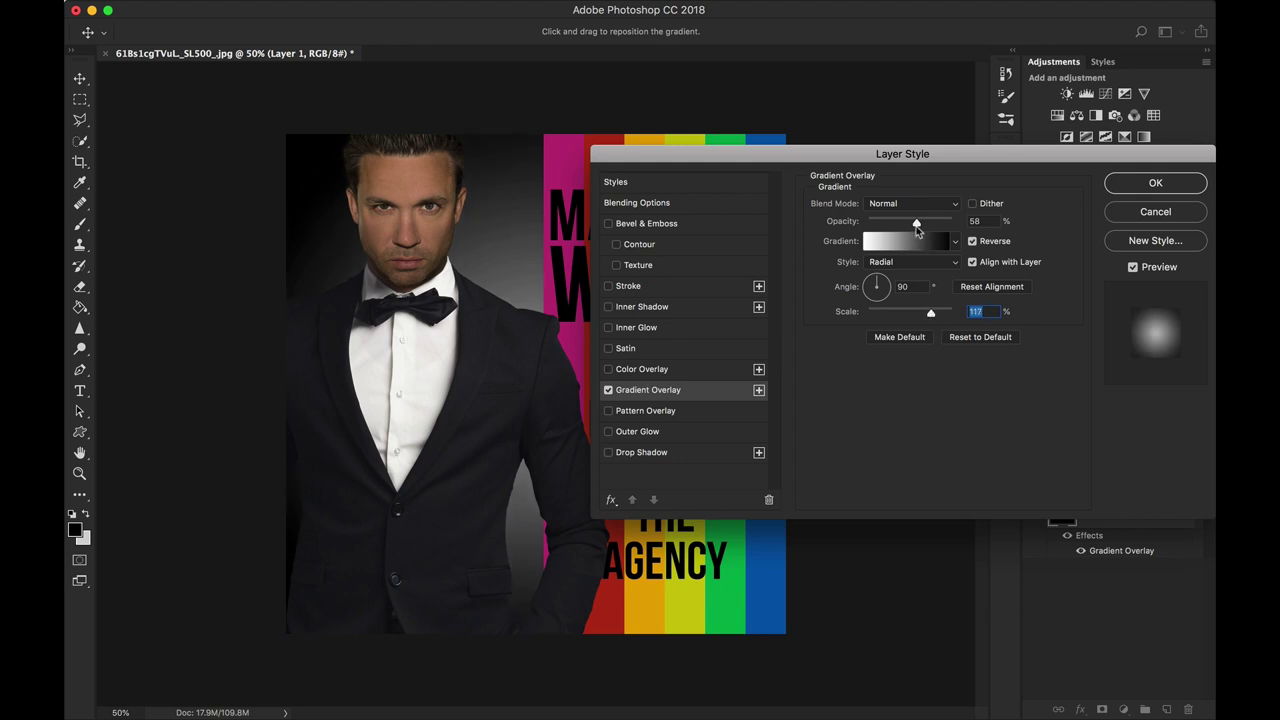
{"action": "left_click_drag", "start_coordinate": [918, 228], "coordinate": [891, 225]}
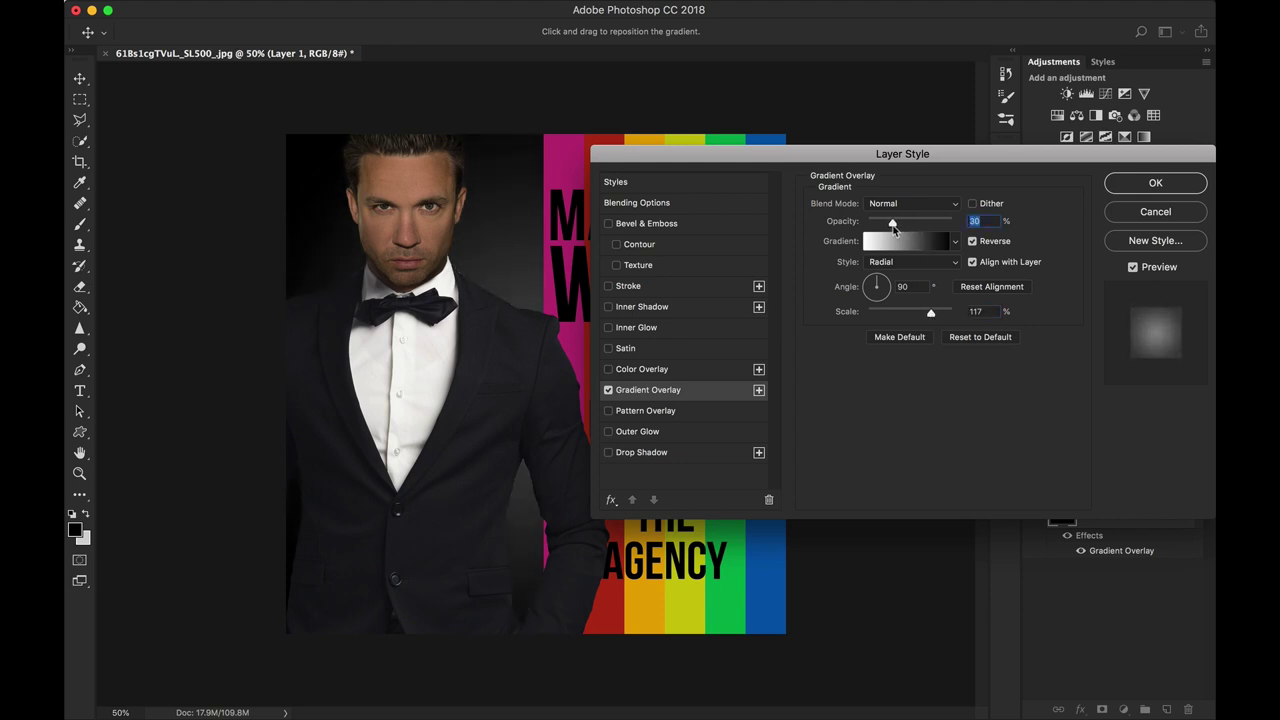
{"action": "left_click", "coordinate": [1138, 188]}
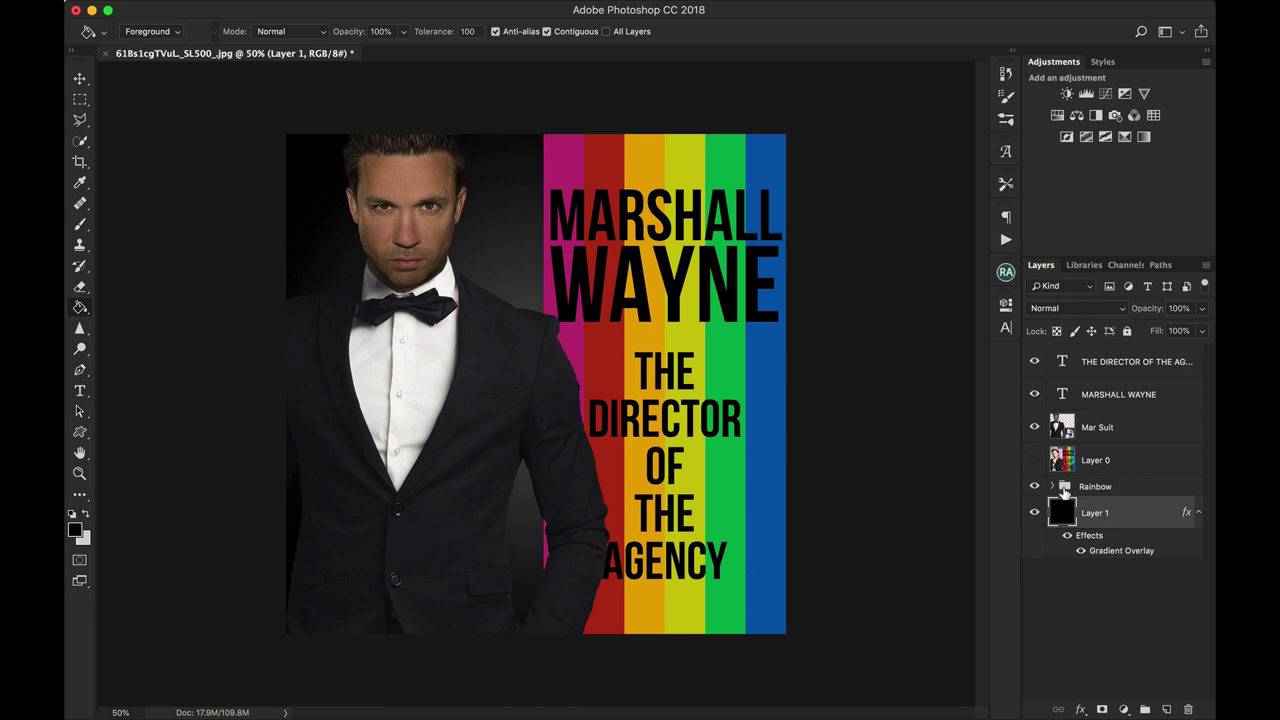
Step: Widen the Rainbow group with Free Transform and shift it left so its blue stripe ends at the canvas's right edge
{"action": "left_click", "coordinate": [1063, 490]}
{"action": "key", "text": "v"}
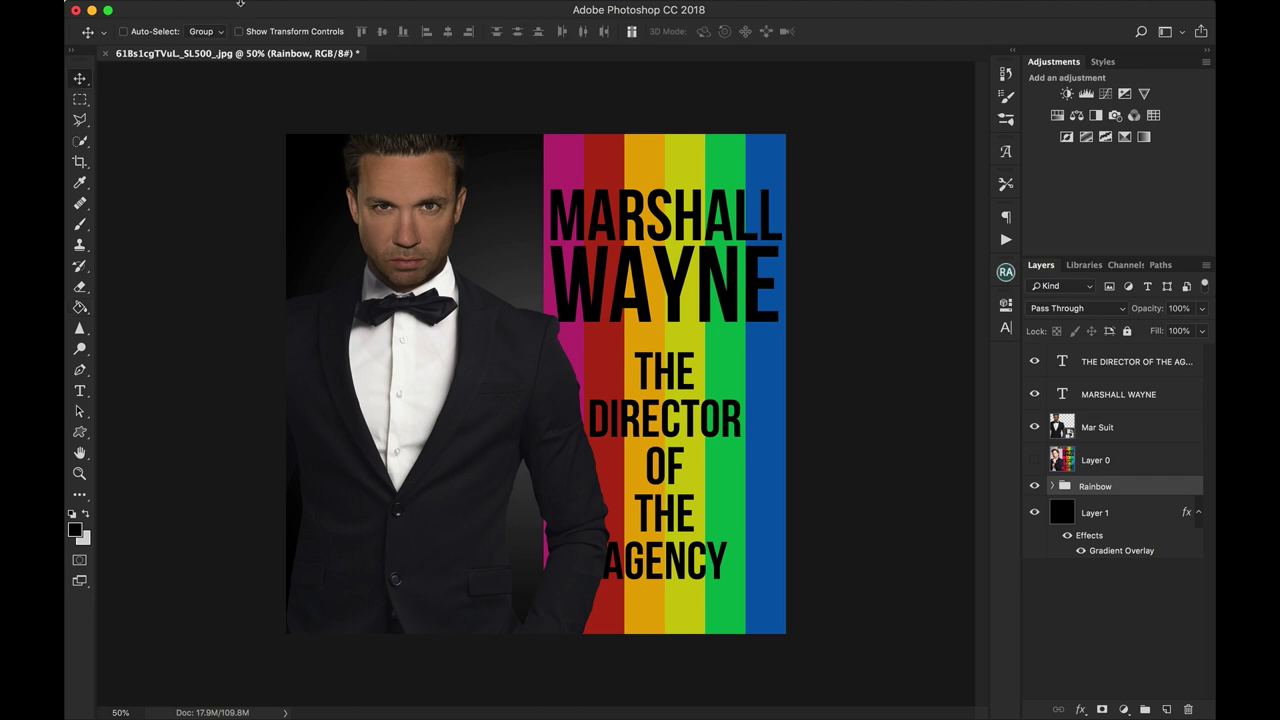
{"action": "left_click", "coordinate": [246, 10]}
{"action": "left_click", "coordinate": [300, 349]}
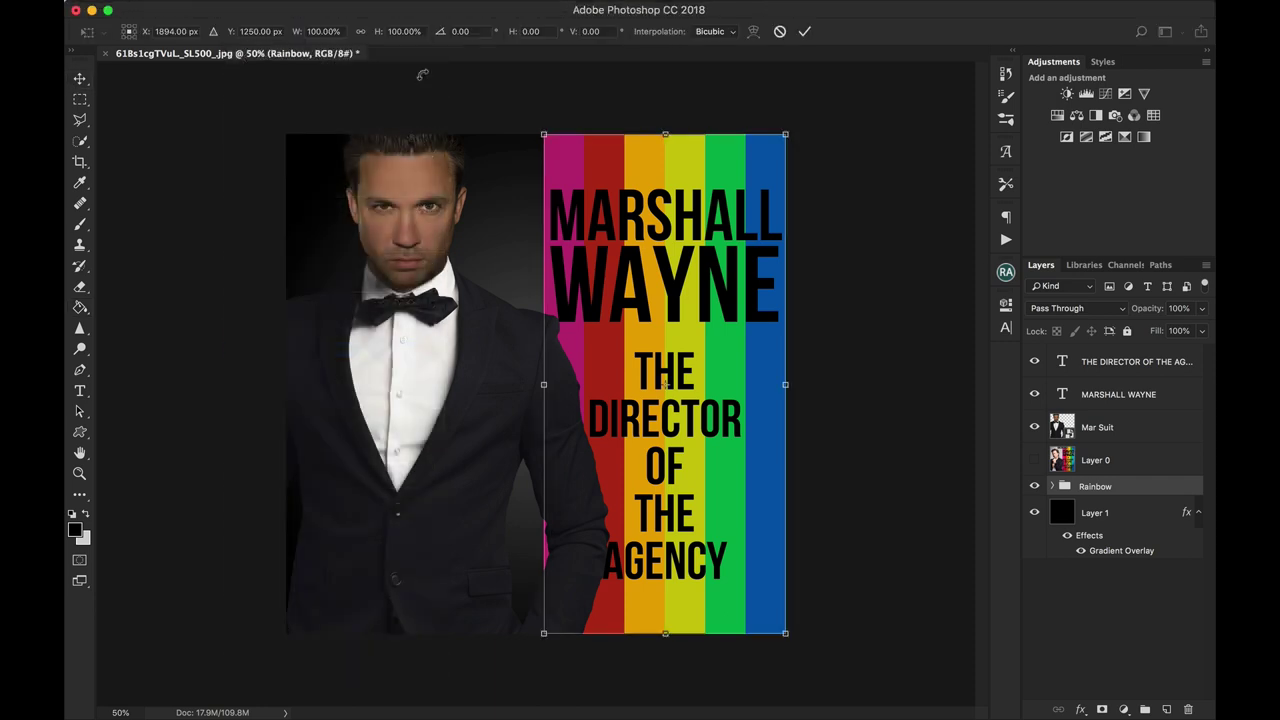
{"action": "left_click", "coordinate": [362, 31]}
{"action": "left_click_drag", "start_coordinate": [375, 36], "coordinate": [381, 34]}
{"action": "key", "text": "Return"}
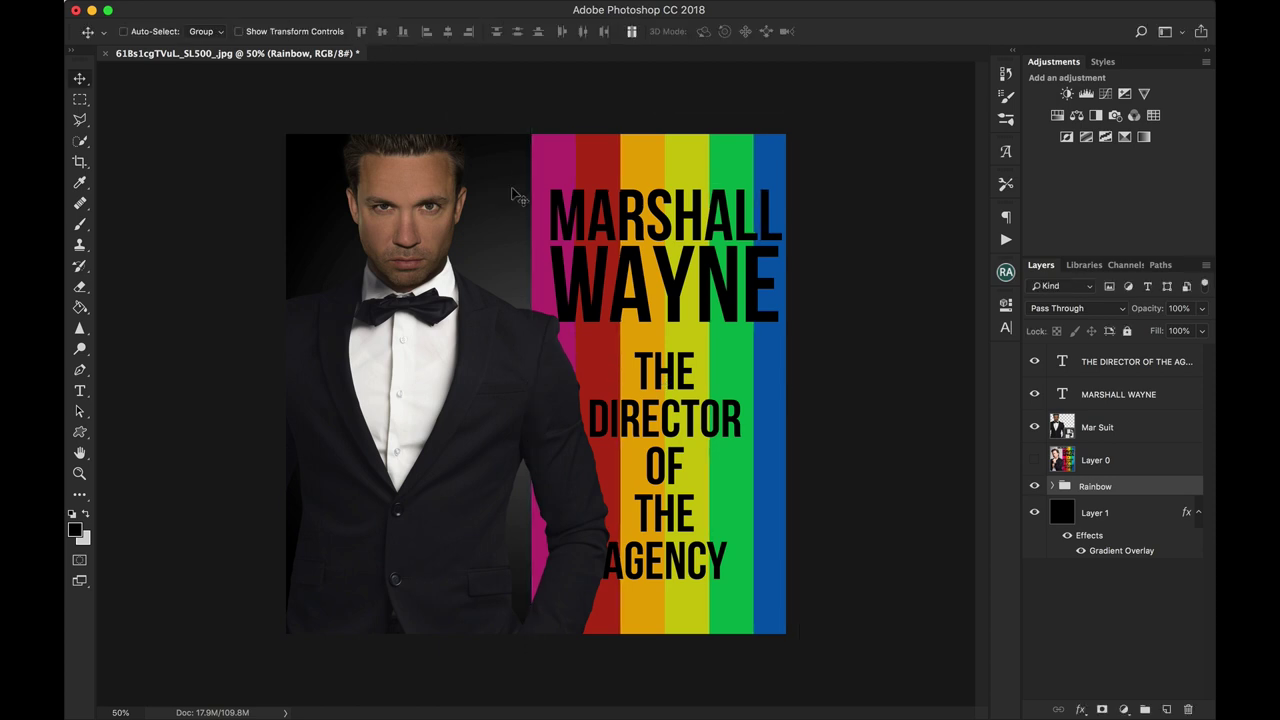
{"action": "left_click_drag", "start_coordinate": [682, 243], "coordinate": [671, 243]}
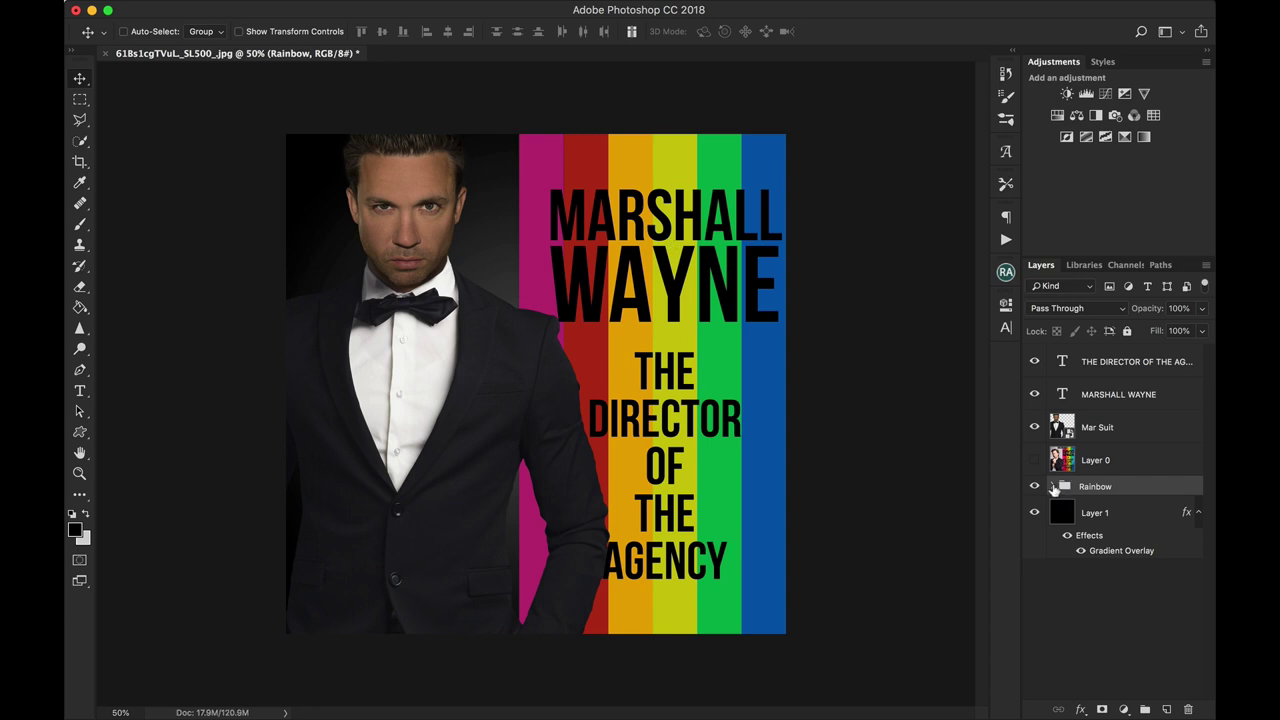
Step: Switch to Safari and search the web for AMERICAN FLAG in a new tab
{"action": "left_click", "coordinate": [1053, 486]}
{"action": "mouse_move", "coordinate": [150, 712]}
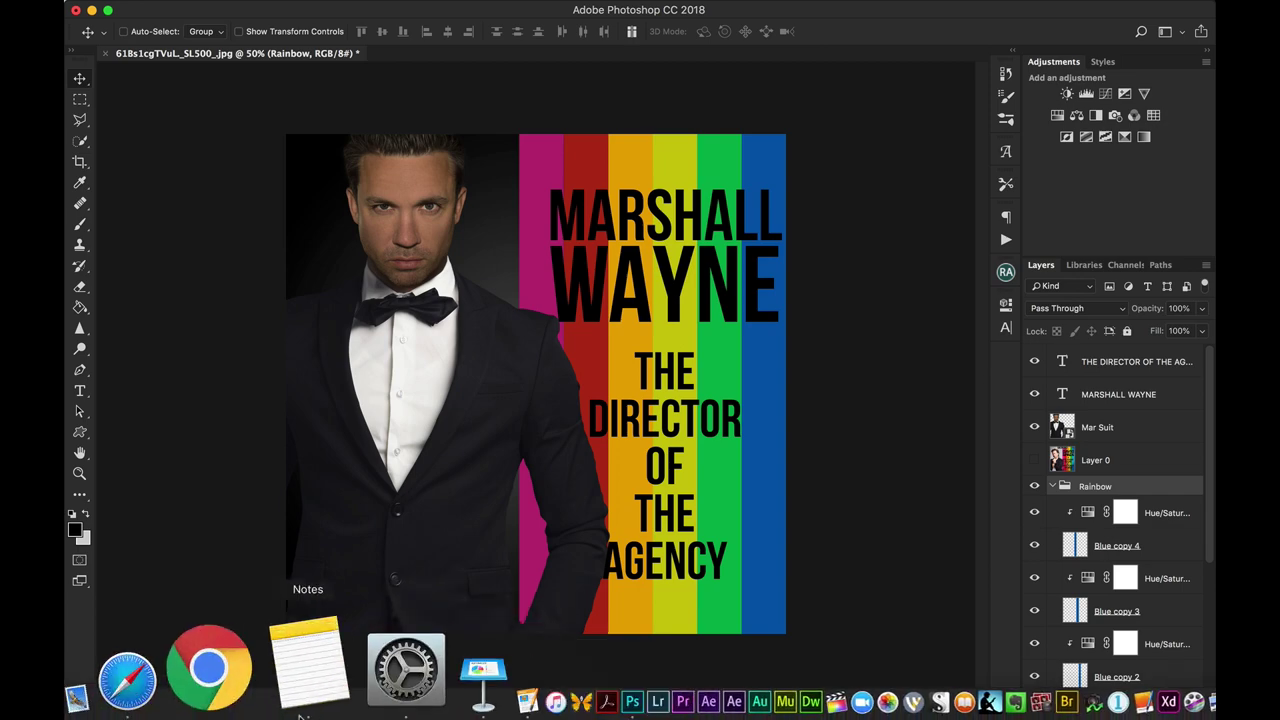
{"action": "left_click", "coordinate": [254, 668]}
{"action": "key", "text": "super+t"}
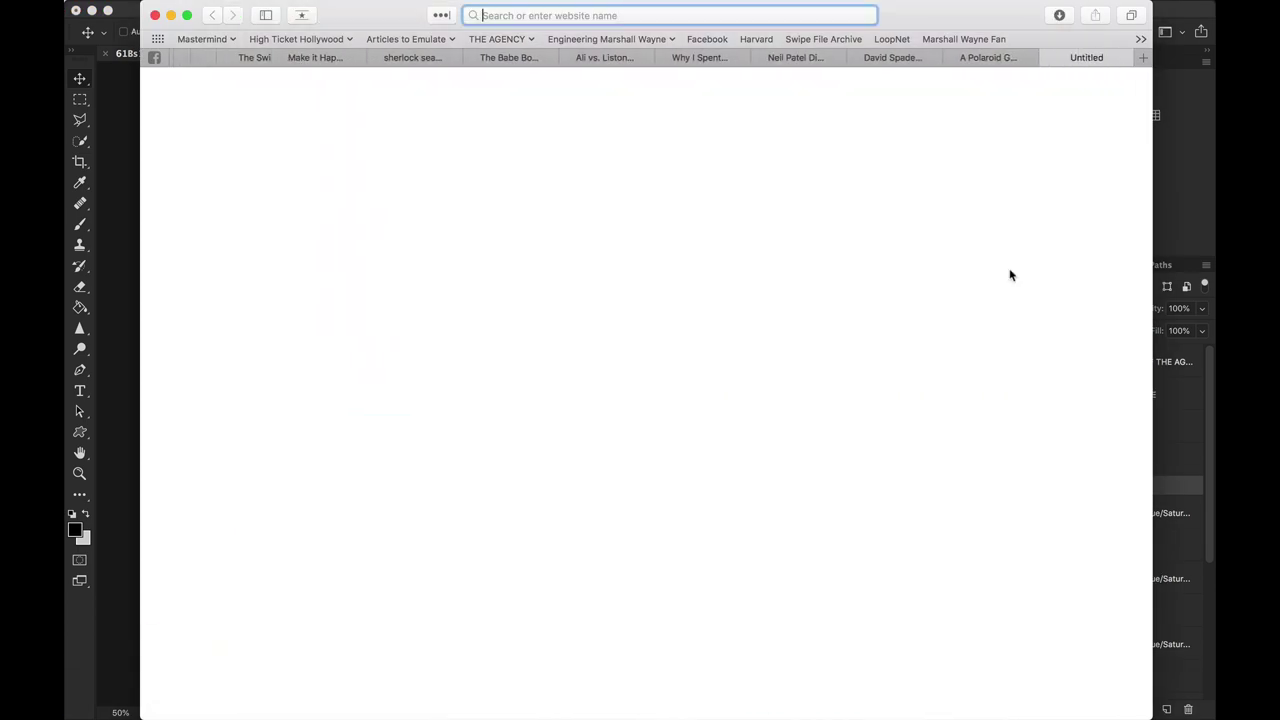
{"action": "type", "text": "AMERICAN FLAG"}
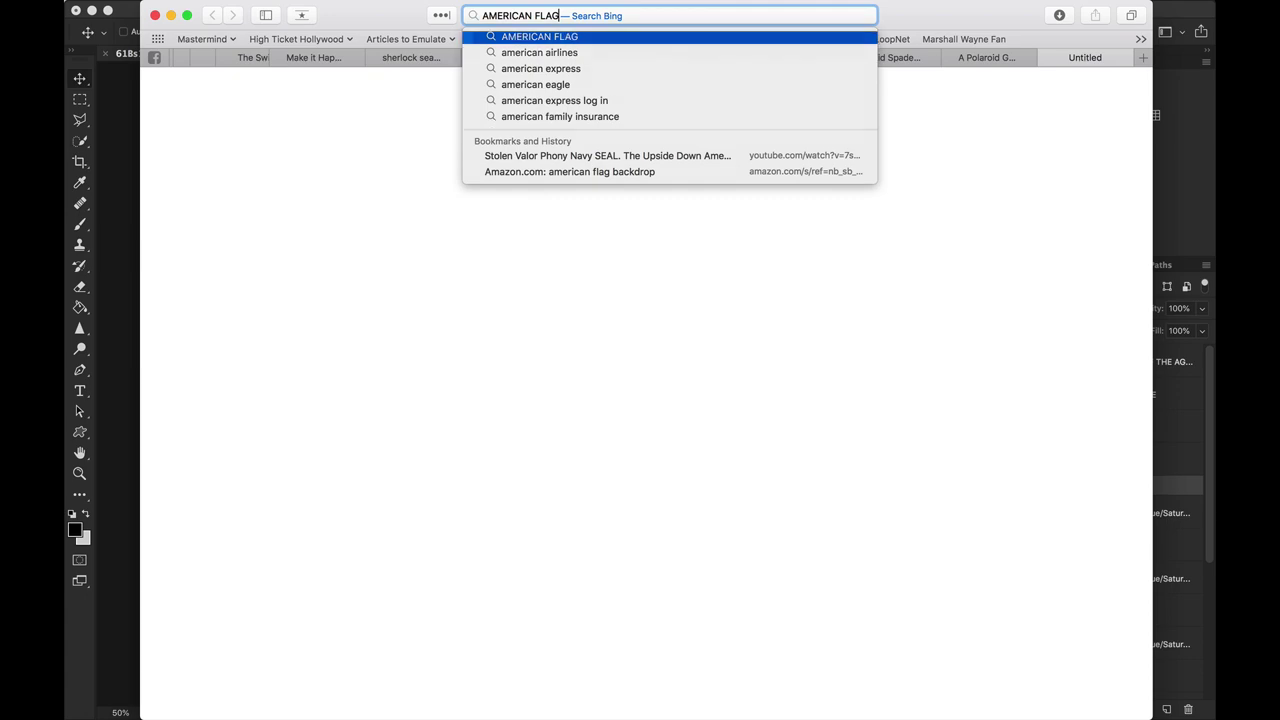
{"action": "key", "text": "Return"}
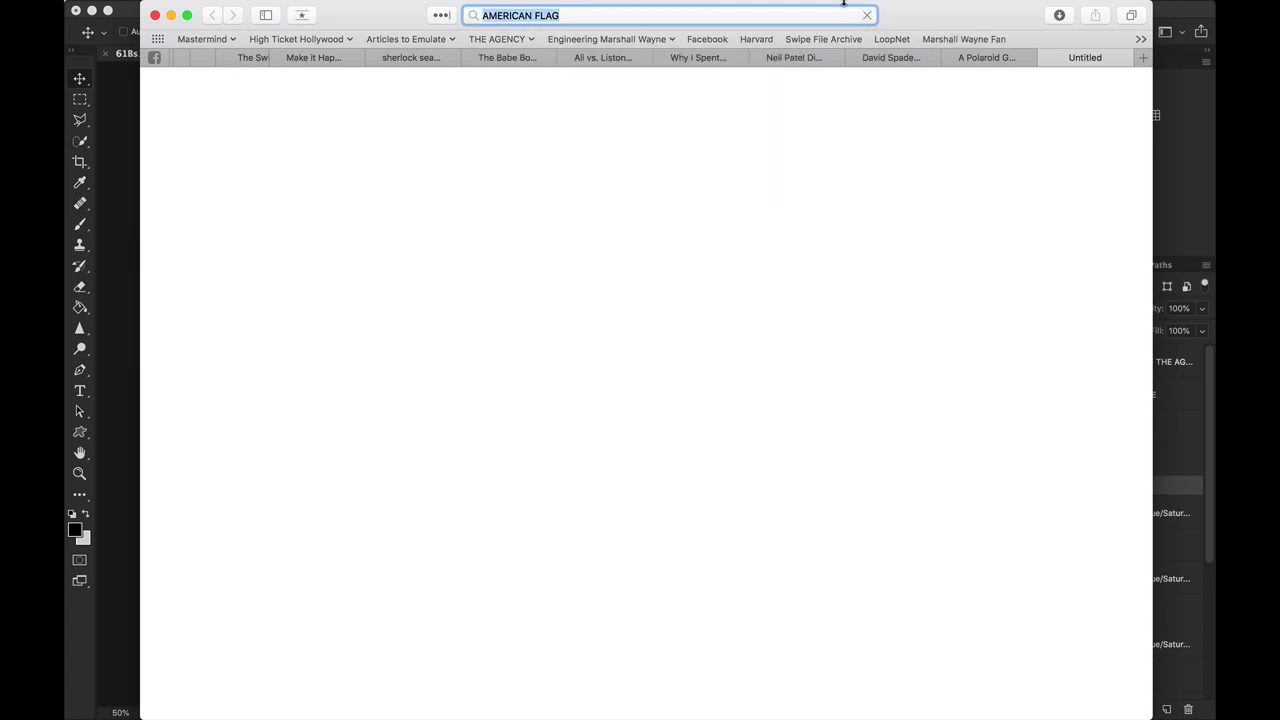
Step: Search Adobe Stock for AMERICAN FLAG from Adobe Creative Cloud and browse the flag images
{"action": "left_click", "coordinate": [798, 9]}
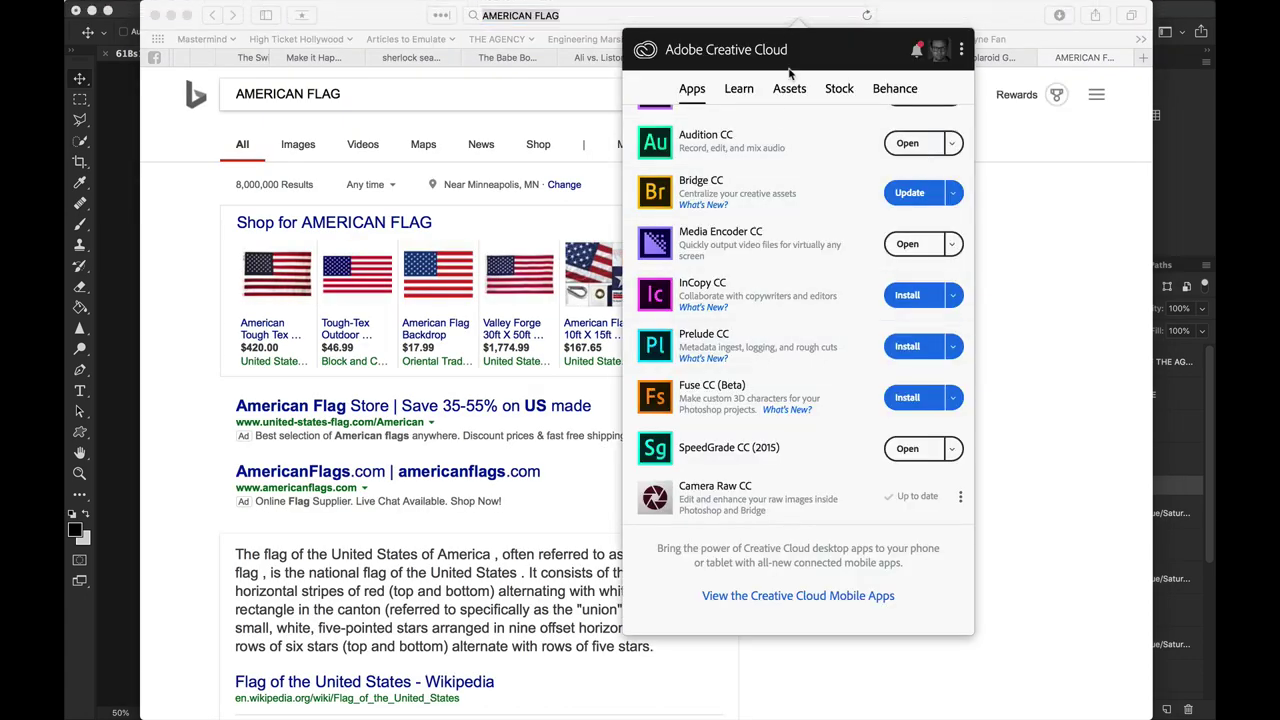
{"action": "left_click", "coordinate": [839, 89]}
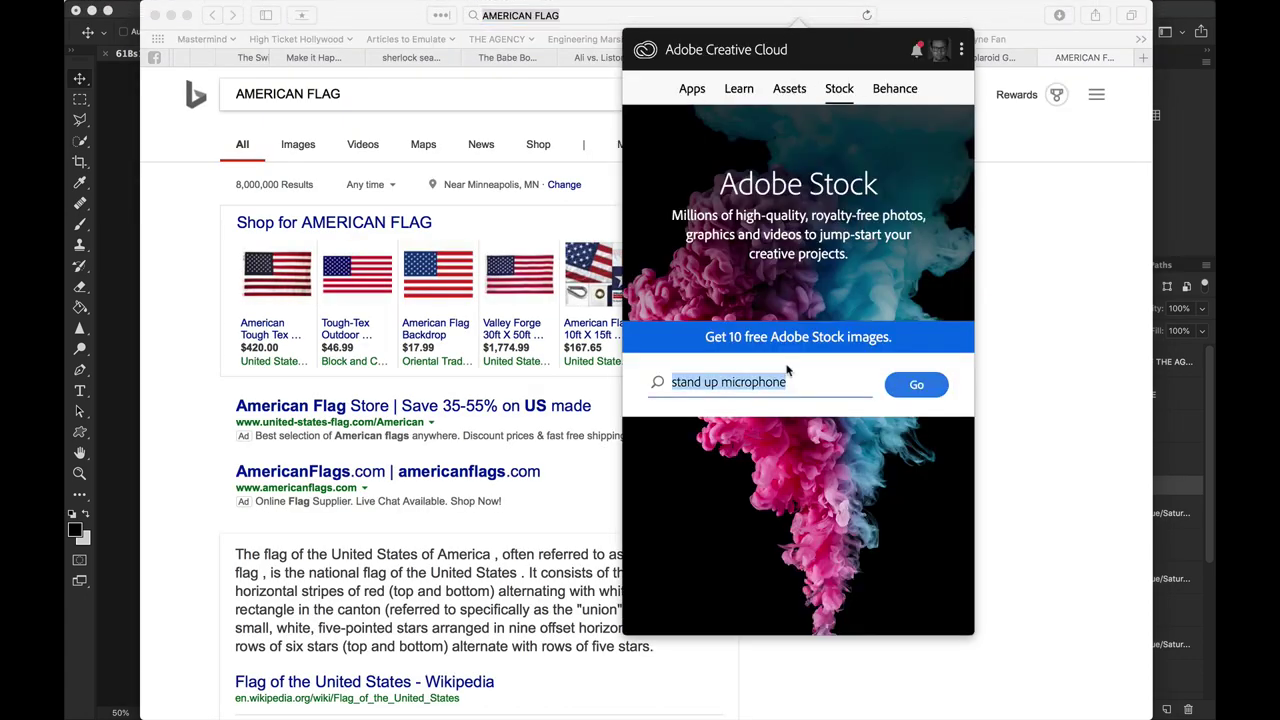
{"action": "type", "text": "AMERICAN FLAG"}
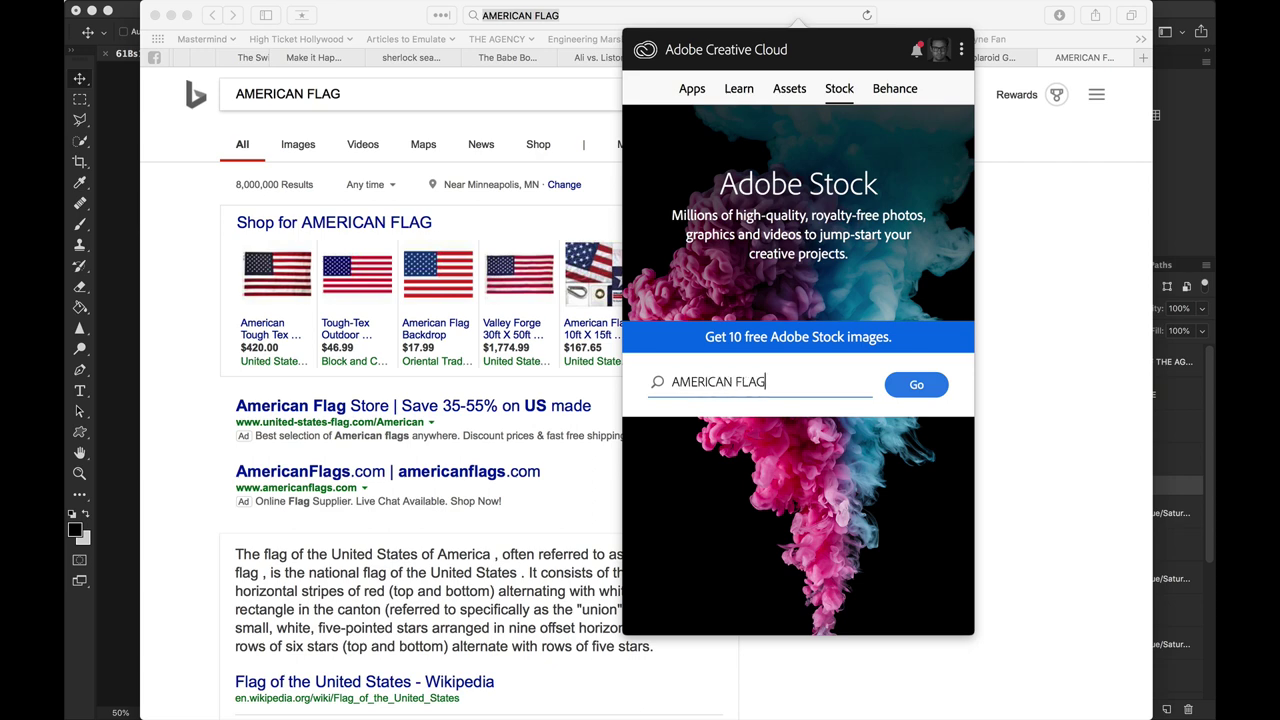
{"action": "key", "text": "Return"}
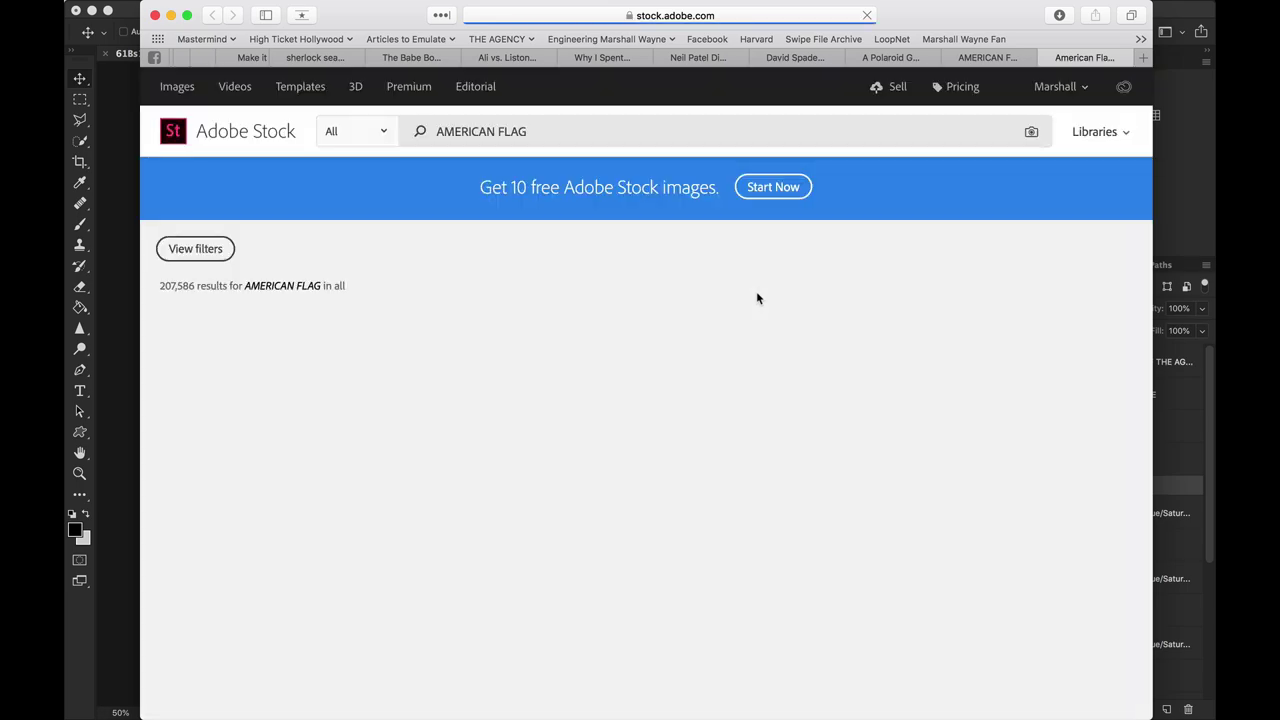
{"action": "scroll", "coordinate": [646, 287], "scroll_direction": "down", "scroll_amount": 5}
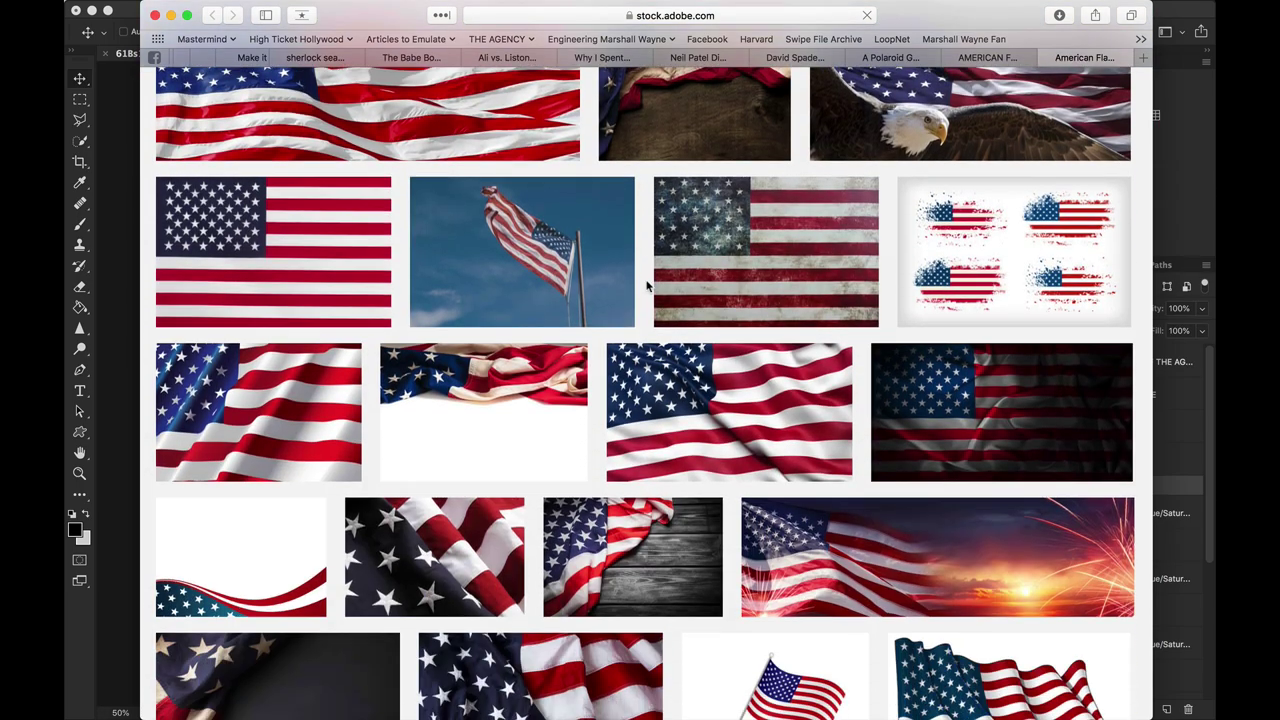
{"action": "scroll", "coordinate": [771, 227], "scroll_direction": "down", "scroll_amount": 15}
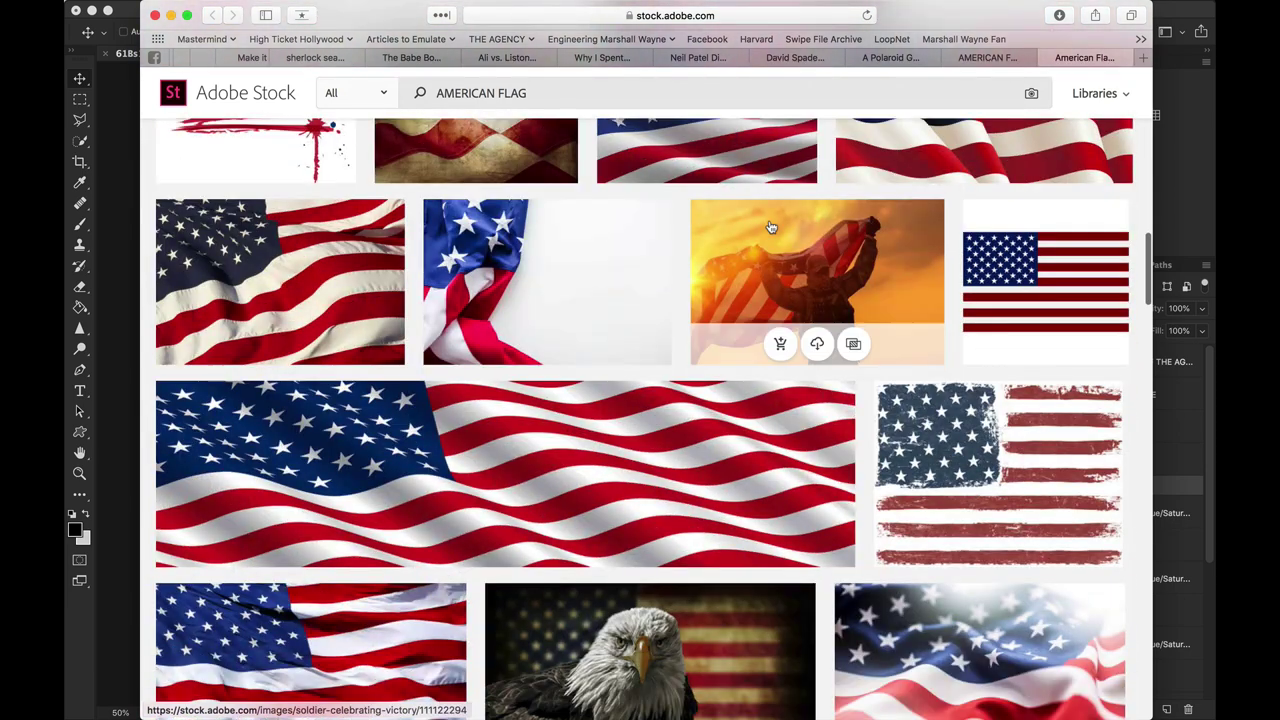
Step: Switch to Photoshop to collapse the Rainbow group, and return to Safari to browse more Adobe Stock flag images
{"action": "left_click", "coordinate": [130, 385]}
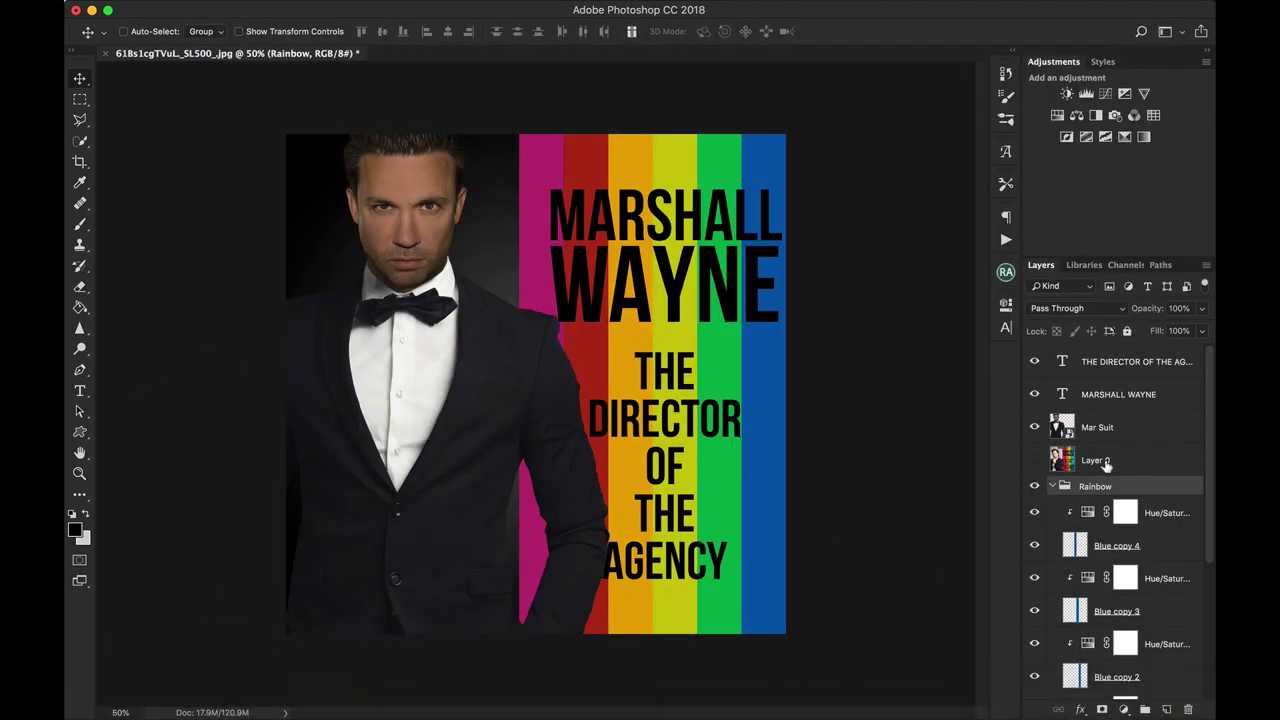
{"action": "left_click", "coordinate": [1052, 486]}
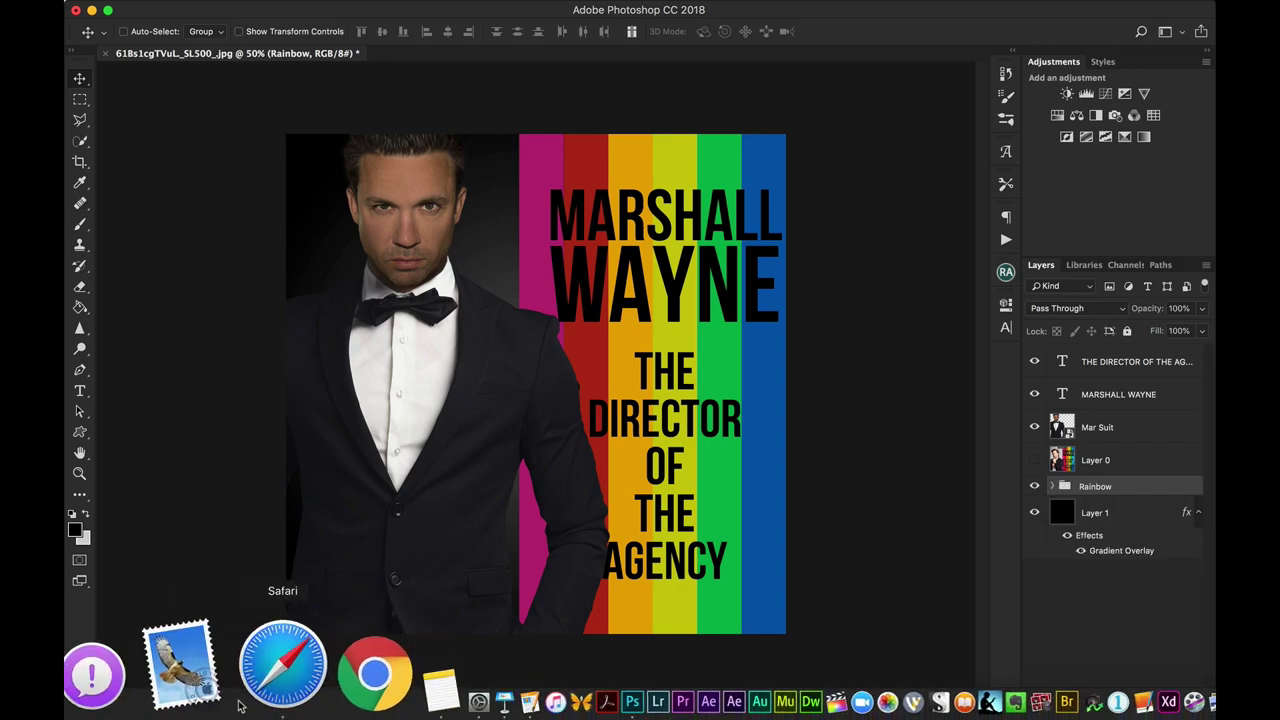
{"action": "left_click", "coordinate": [249, 676]}
{"action": "scroll", "coordinate": [690, 285], "scroll_direction": "down", "scroll_amount": 10}
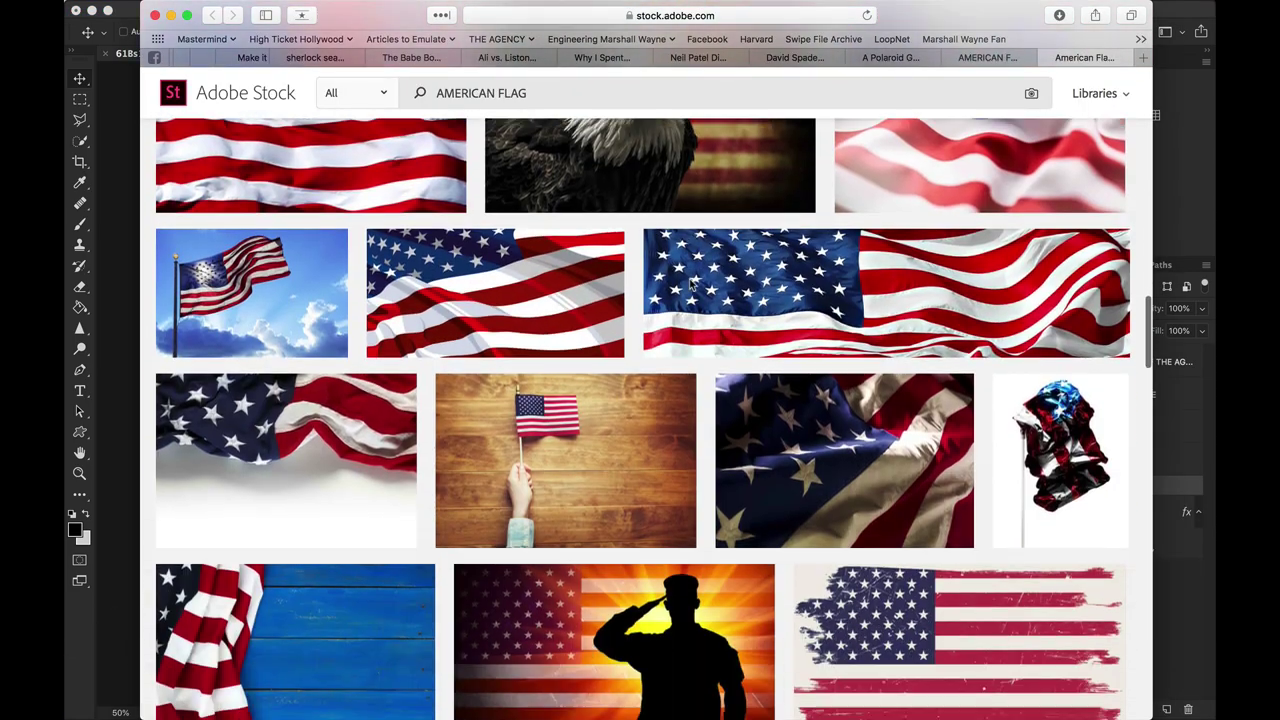
Step: Show Bing's image results for AMERICAN FLAG and browse them
{"action": "left_click", "coordinate": [990, 60]}
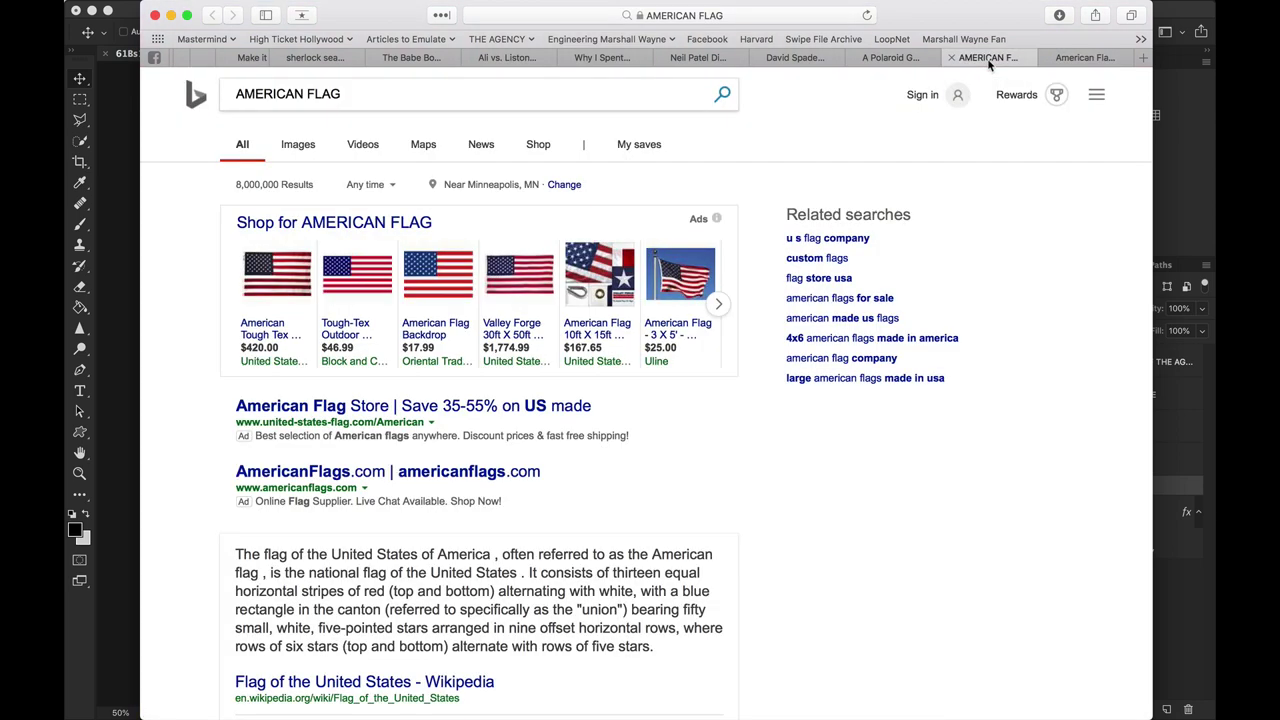
{"action": "left_click", "coordinate": [293, 147]}
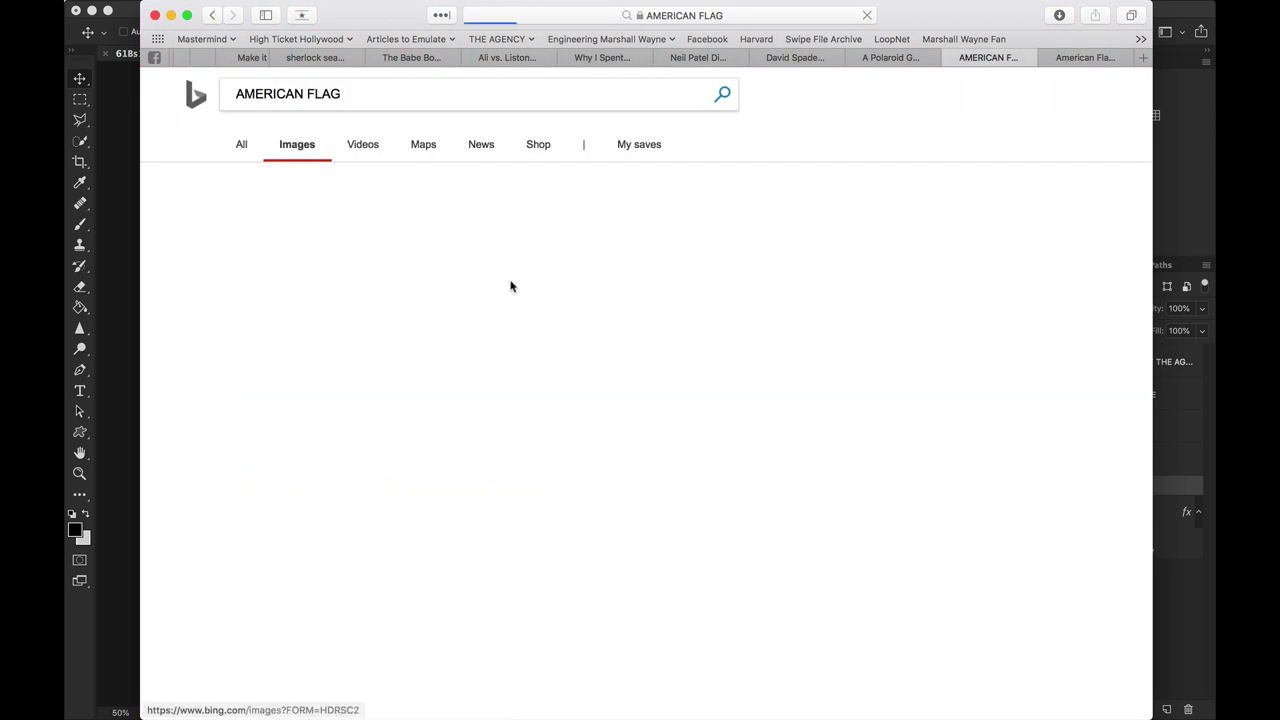
{"action": "scroll", "coordinate": [600, 257], "scroll_direction": "down", "scroll_amount": 5}
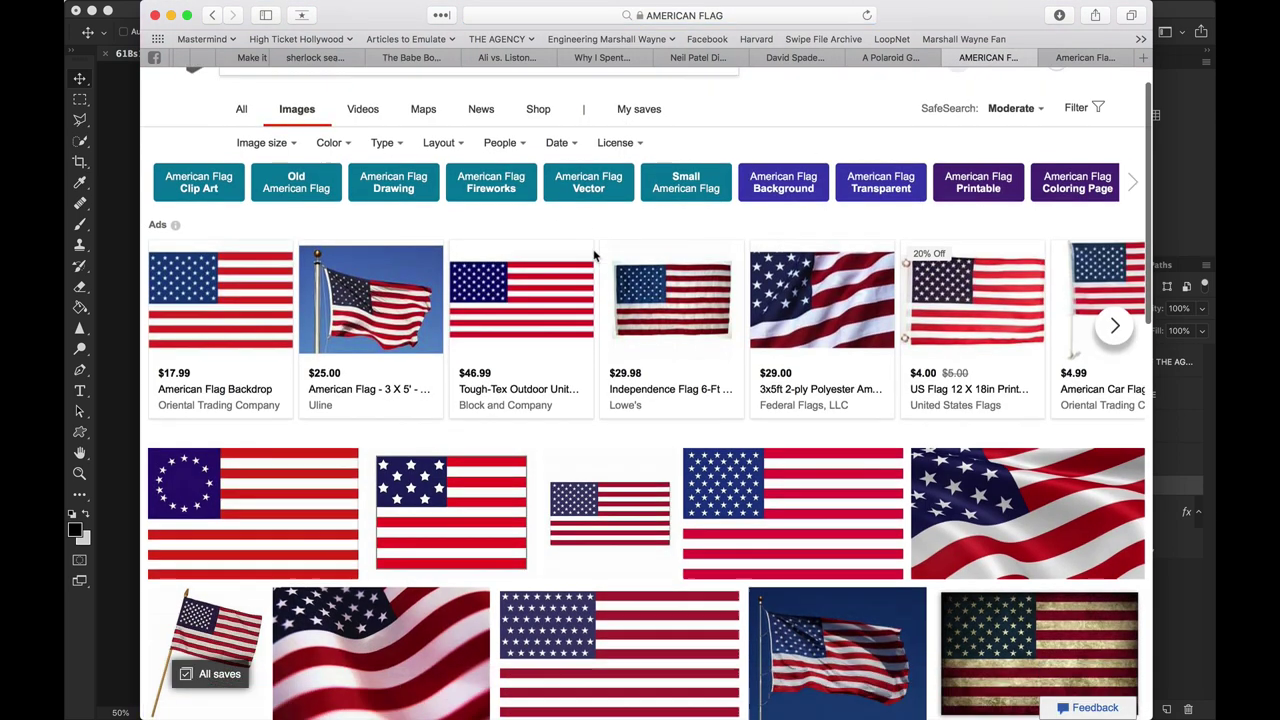
Step: Open the weathered American flag image, place it in the Photoshop cover above the Rainbow group, and rotate it 90° counter clockwise
{"action": "left_click", "coordinate": [1008, 304]}
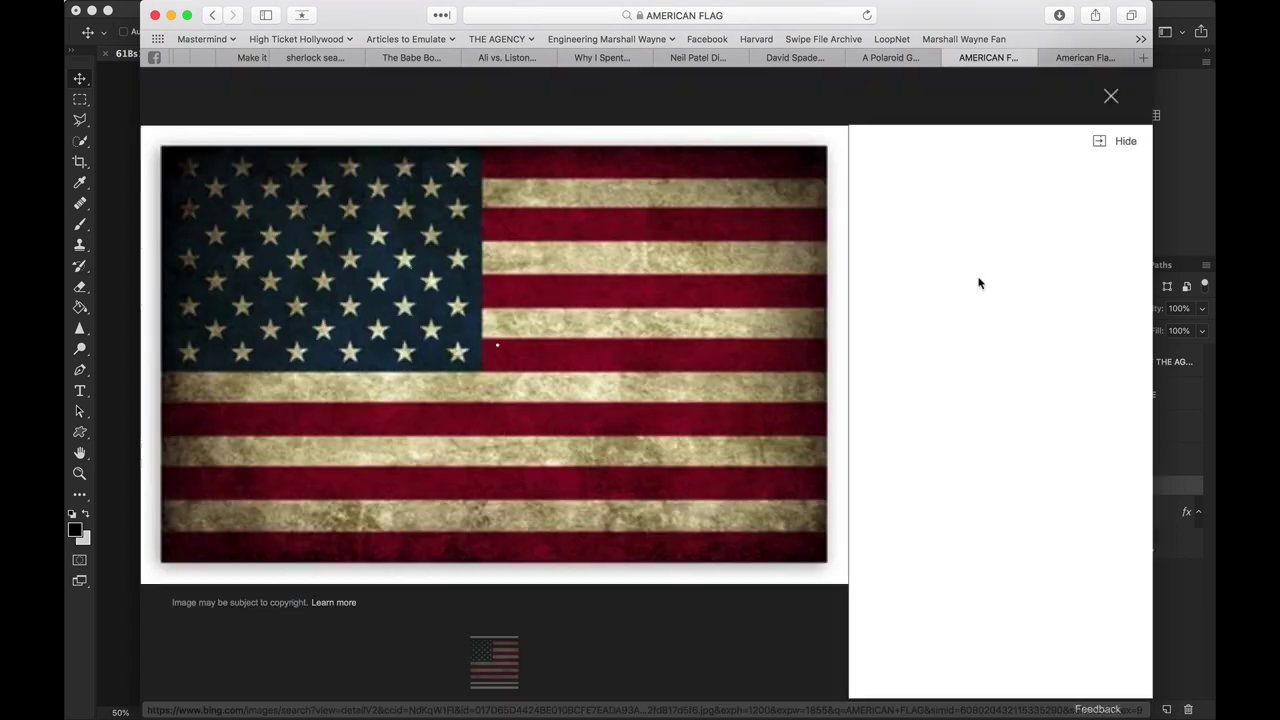
{"action": "left_click_drag", "start_coordinate": [563, 326], "coordinate": [110, 419]}
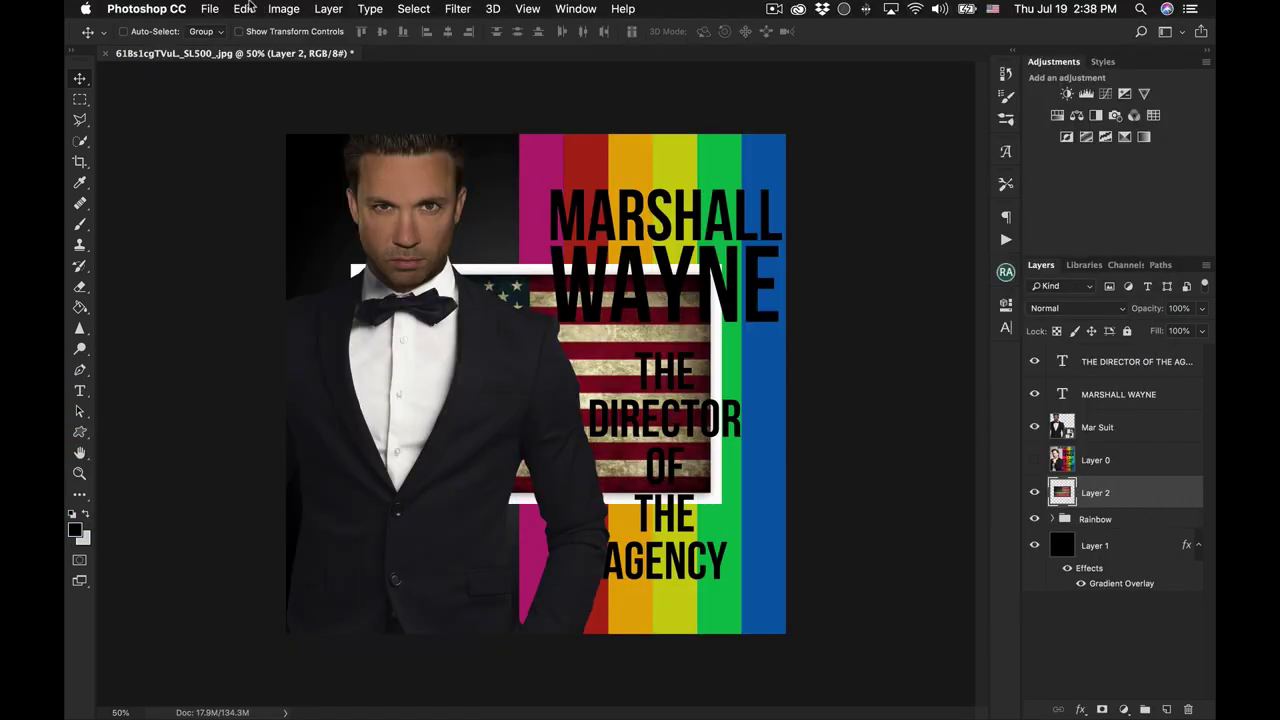
{"action": "left_click", "coordinate": [248, 8]}
{"action": "mouse_move", "coordinate": [300, 364]}
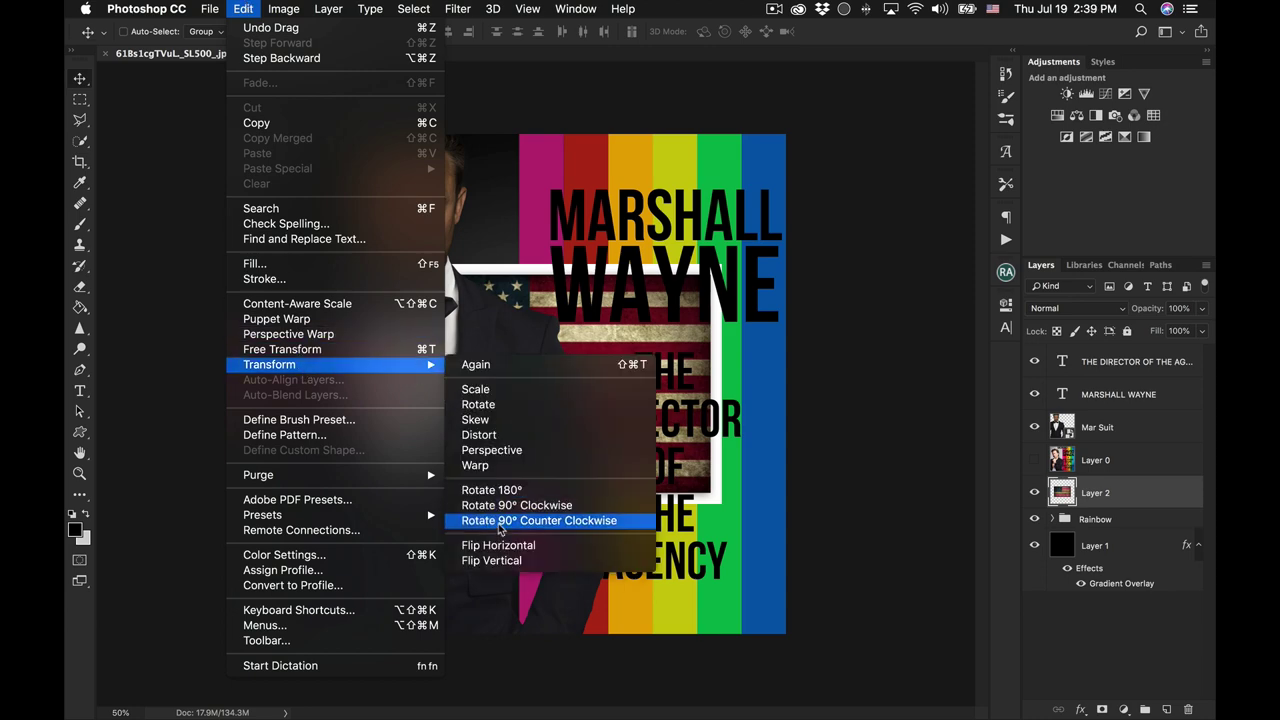
{"action": "left_click", "coordinate": [500, 525]}
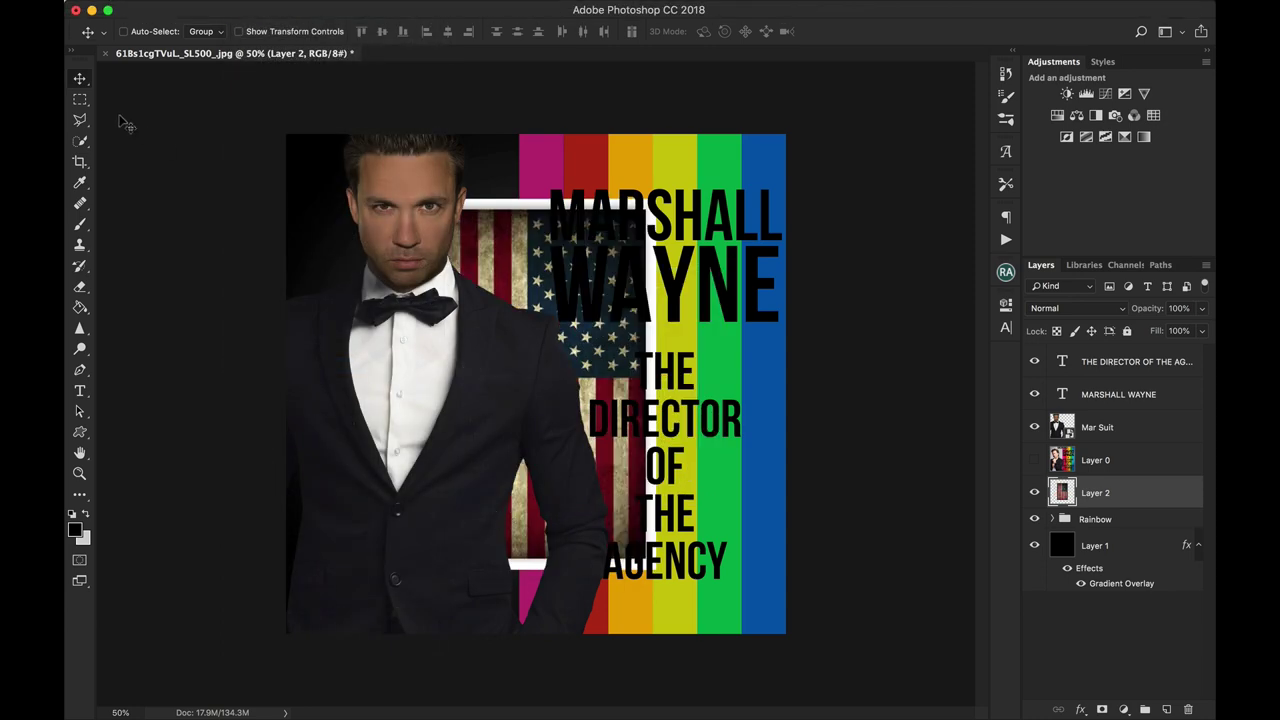
Step: Free-transform the flag layer and scale it proportionally to 184%
{"action": "left_click", "coordinate": [243, 8]}
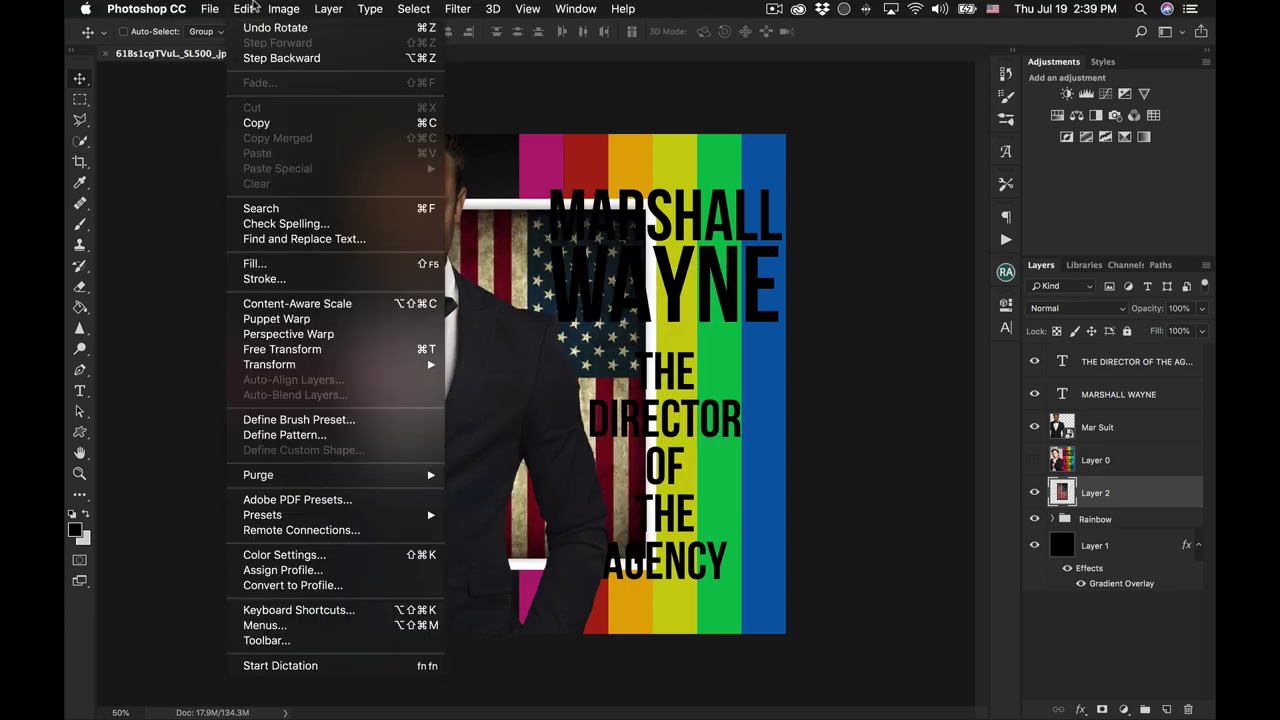
{"action": "left_click", "coordinate": [282, 349]}
{"action": "left_click", "coordinate": [372, 32]}
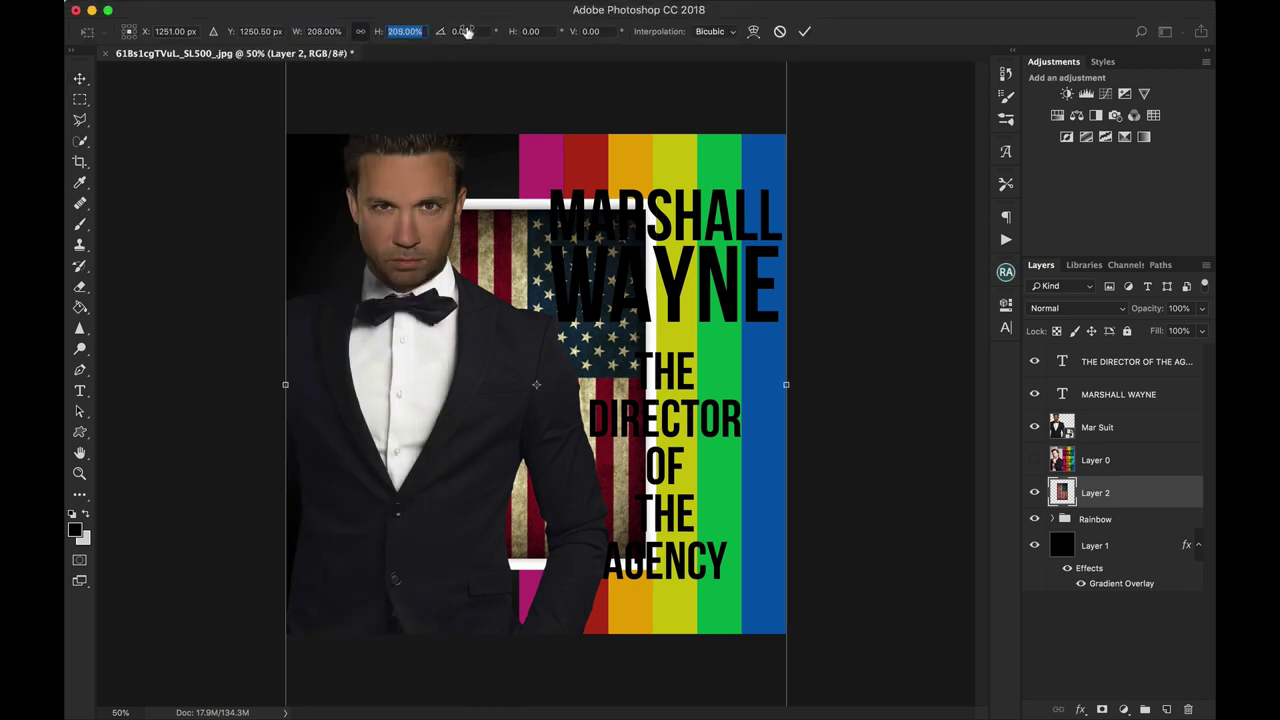
{"action": "key", "text": "Up"}
{"action": "key", "text": "Down"}
{"action": "key", "text": "Down"}
{"action": "key", "text": "Down"}
{"action": "key", "text": "Down"}
{"action": "key", "text": "Down"}
{"action": "key", "text": "Down"}
{"action": "key", "text": "Down"}
{"action": "key", "text": "Down"}
{"action": "key", "text": "Down"}
{"action": "key", "text": "Down"}
{"action": "key", "text": "Down"}
{"action": "key", "text": "Down"}
{"action": "key", "text": "Down"}
{"action": "key", "text": "Down"}
{"action": "key", "text": "Down"}
{"action": "key", "text": "Down"}
{"action": "key", "text": "Down"}
{"action": "key", "text": "Down"}
{"action": "key", "text": "Down"}
{"action": "key", "text": "Down"}
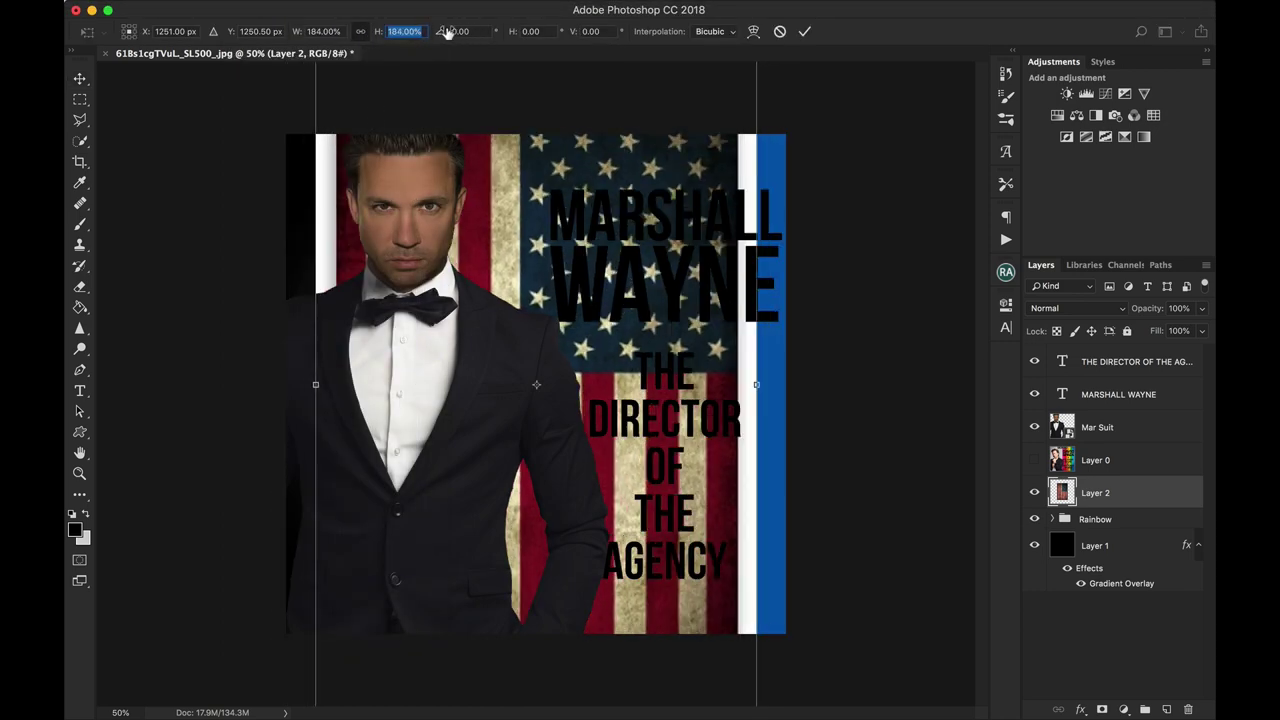
Step: Shrink the flag to slightly under 149% and position it over the rainbow stripes beside the man, applying the transform
{"action": "left_click_drag", "start_coordinate": [537, 248], "coordinate": [588, 290]}
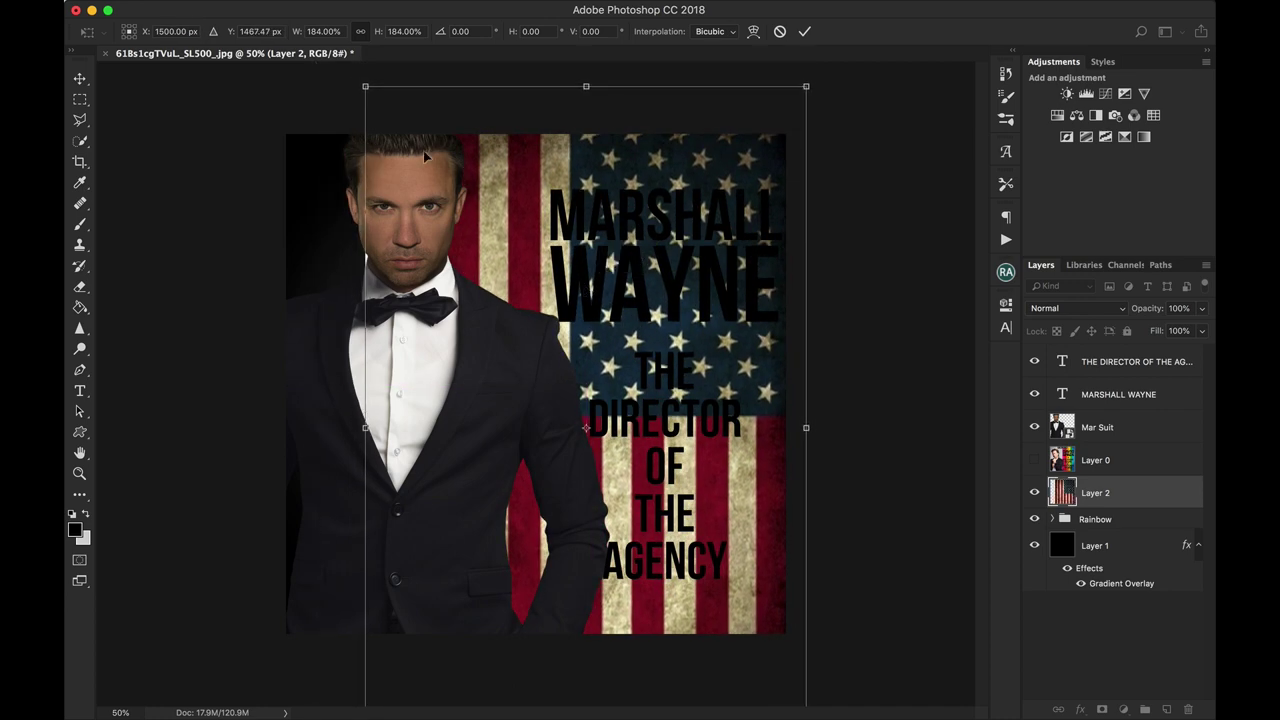
{"action": "left_click_drag", "start_coordinate": [366, 89], "coordinate": [489, 187]}
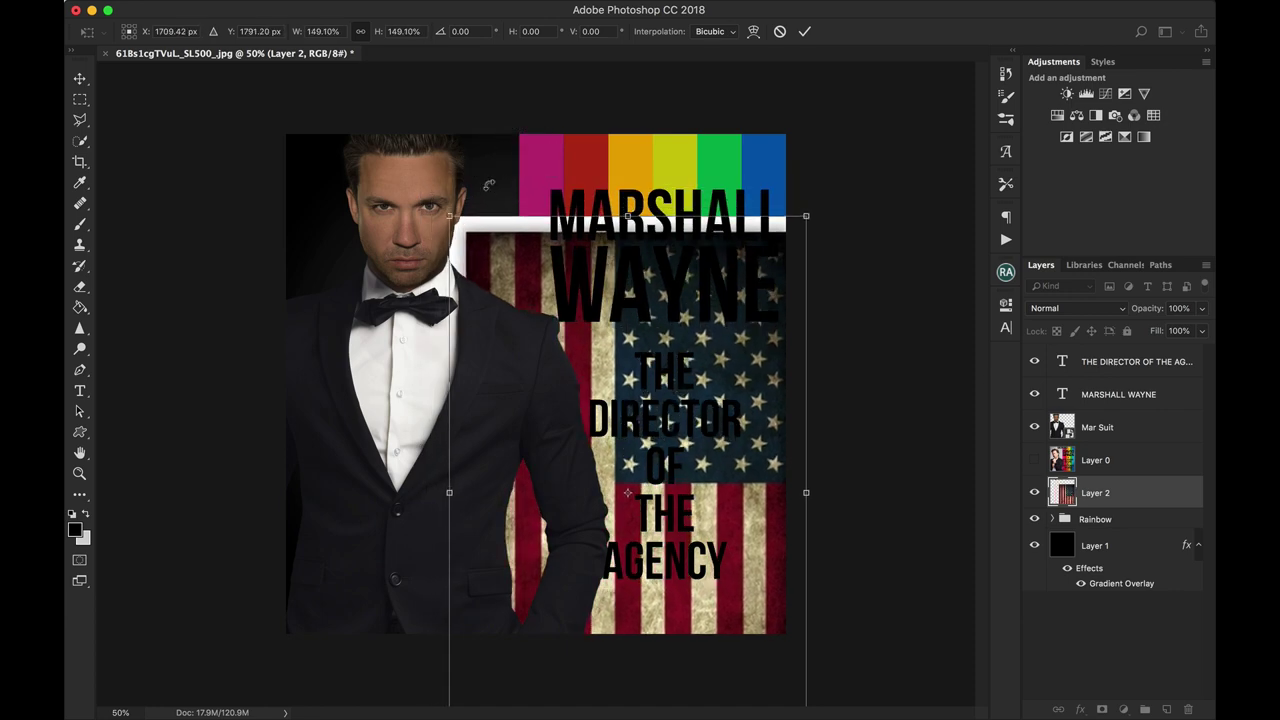
{"action": "left_click_drag", "start_coordinate": [558, 286], "coordinate": [563, 205]}
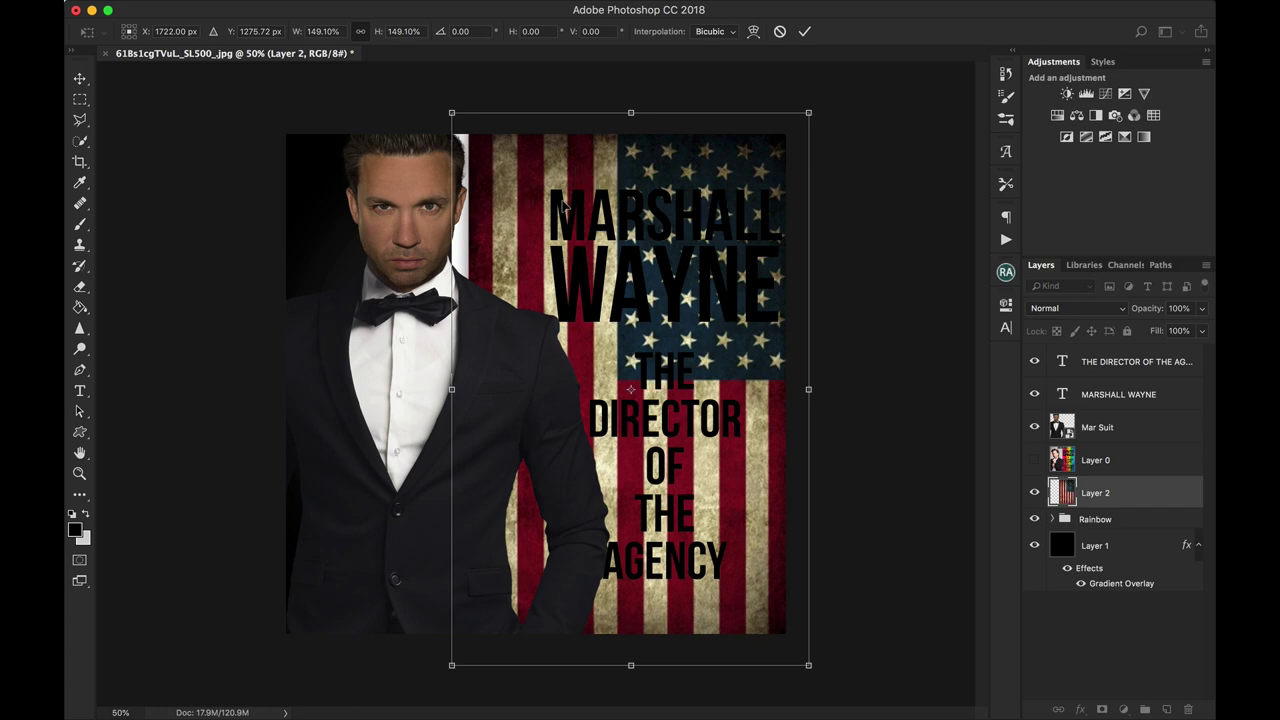
{"action": "left_click_drag", "start_coordinate": [812, 669], "coordinate": [812, 654]}
{"action": "key", "text": "Return"}
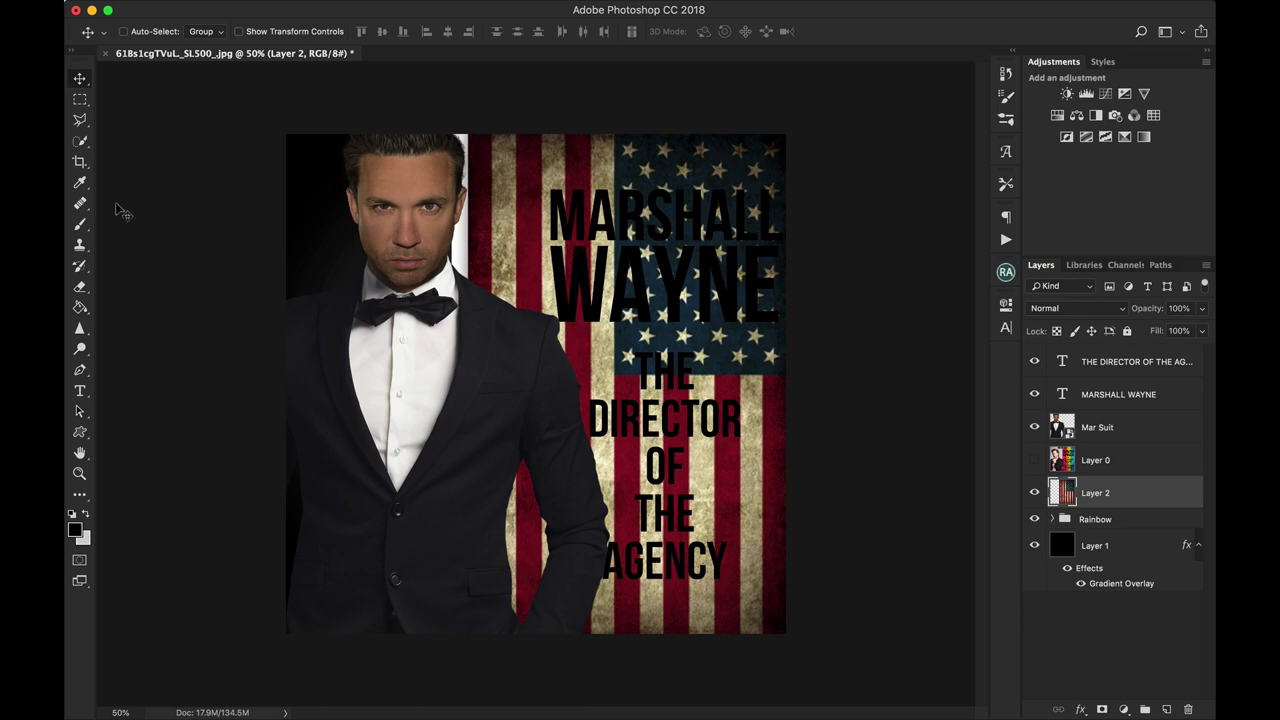
Step: Delete the white border strip beside the man's head from the flag layer using a rectangular selection, and deselect
{"action": "left_click", "coordinate": [80, 99]}
{"action": "left_click_drag", "start_coordinate": [287, 134], "coordinate": [467, 702]}
{"action": "key", "text": "Delete"}
{"action": "key", "text": "ctrl+d"}
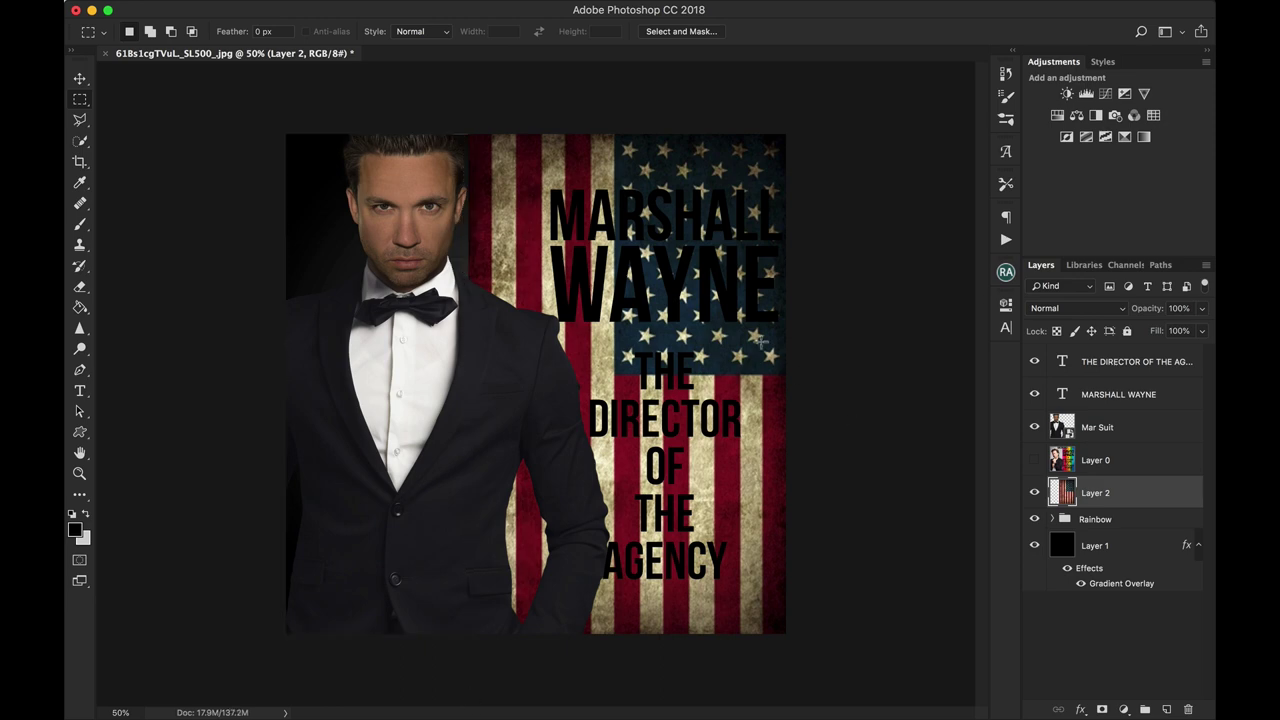
{"action": "left_click", "coordinate": [81, 80]}
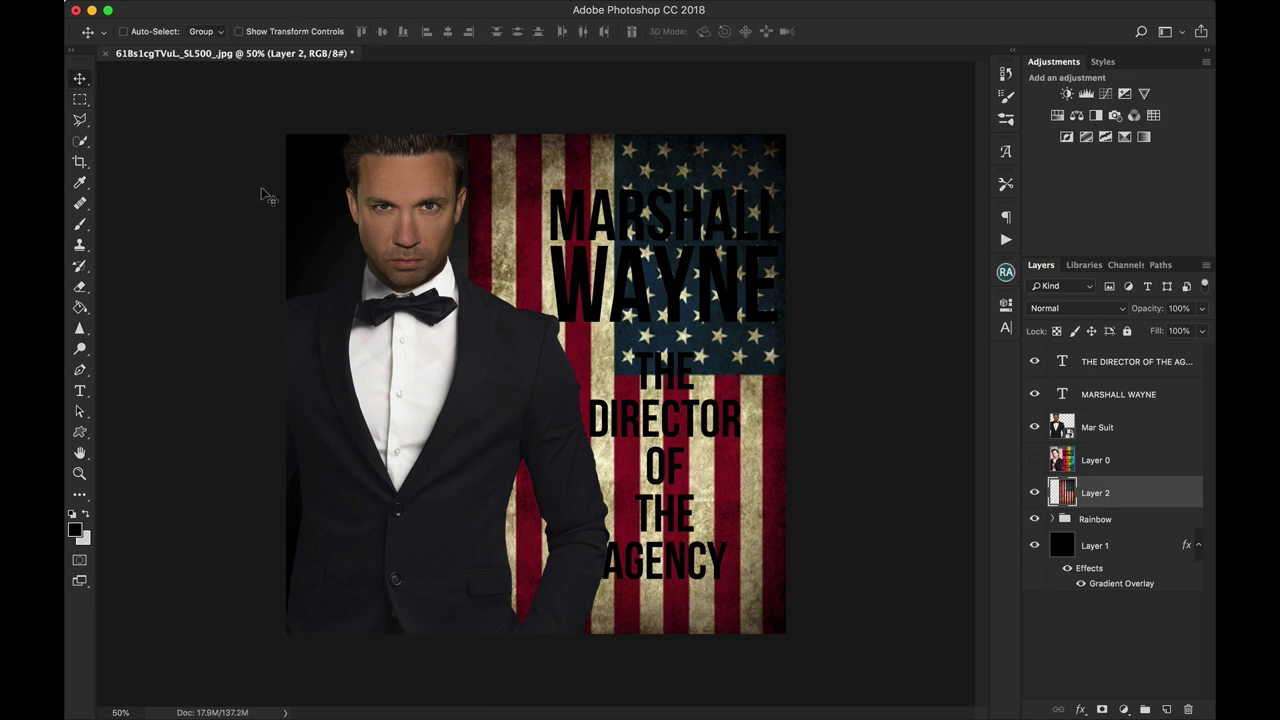
Step: Put the name and title text layers together in a new layer group
{"action": "left_click", "coordinate": [1062, 394]}
{"action": "left_click", "coordinate": [1062, 366], "text": "shift"}
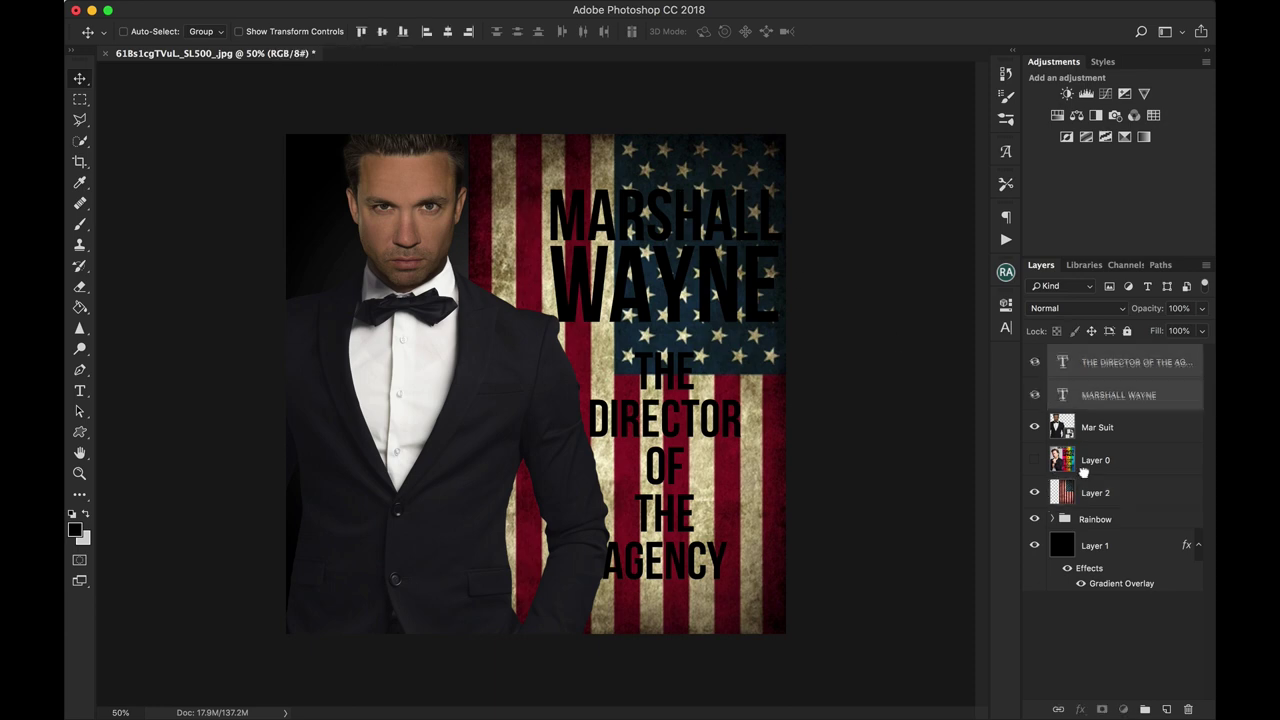
{"action": "left_click_drag", "start_coordinate": [1120, 396], "coordinate": [1145, 708]}
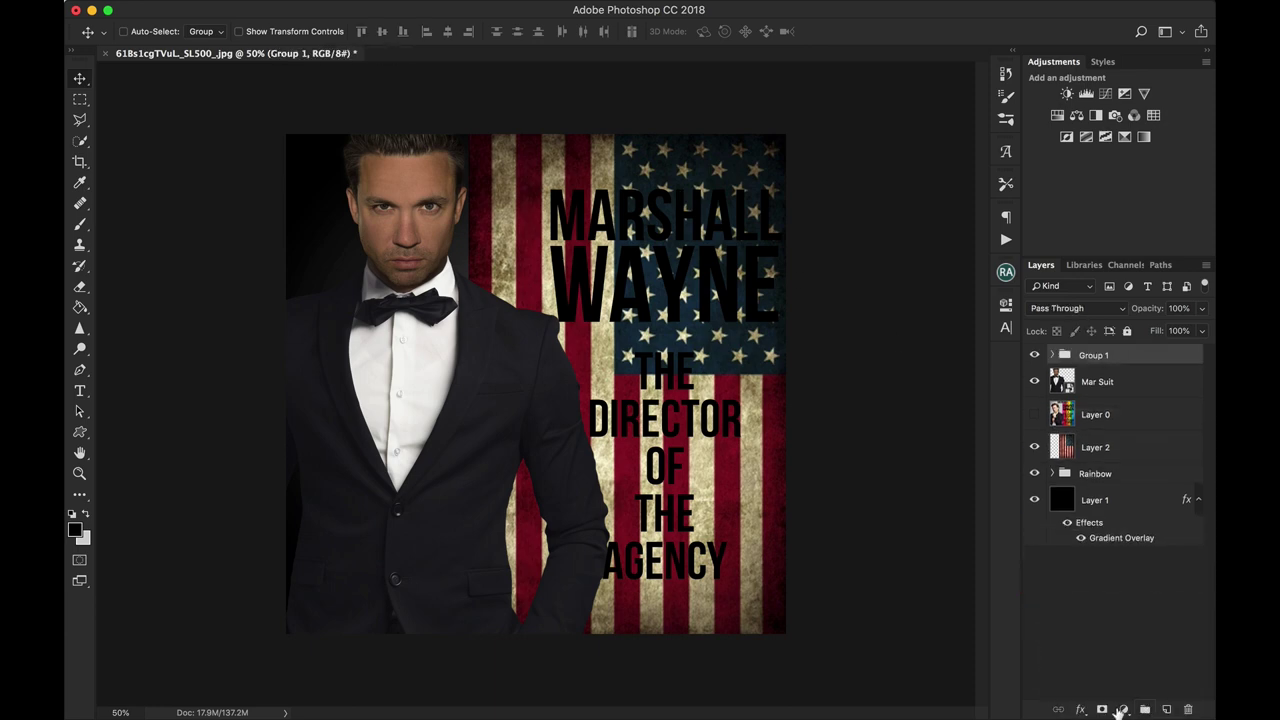
Step: Add an Invert adjustment layer above the text group and clip it to that group
{"action": "left_click", "coordinate": [1120, 709]}
{"action": "left_click", "coordinate": [1123, 628]}
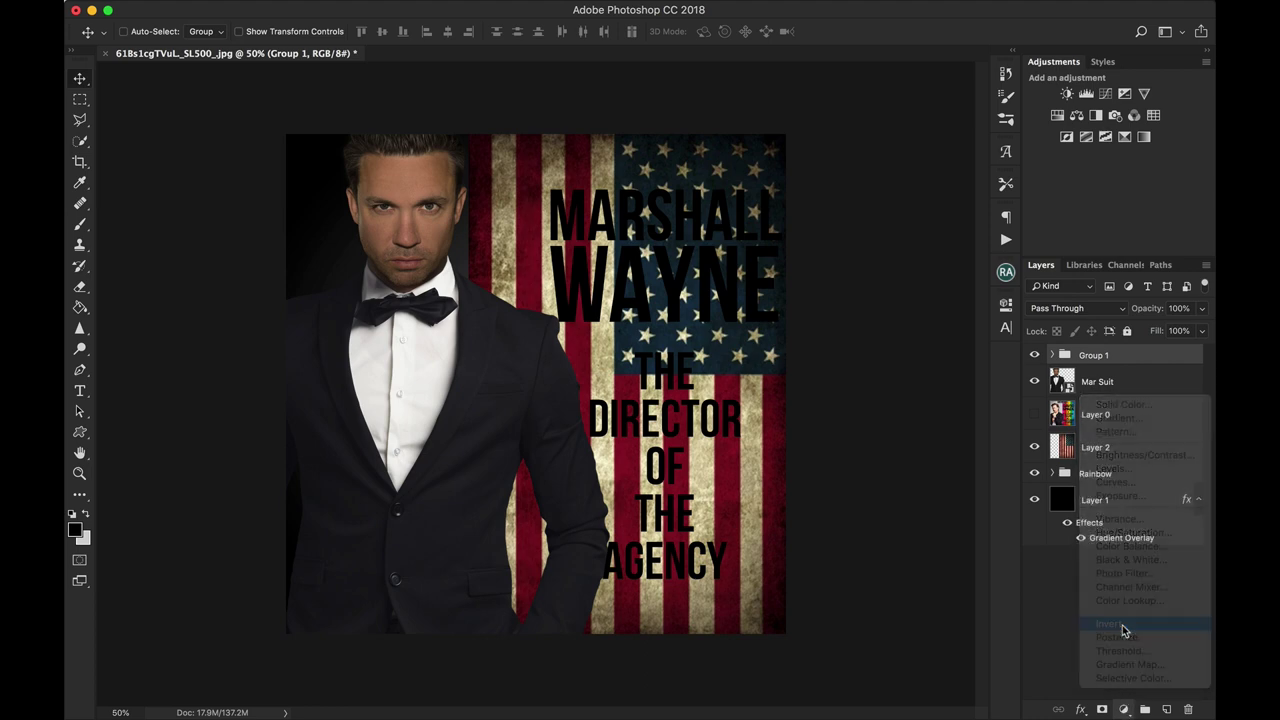
{"action": "left_click", "coordinate": [868, 551]}
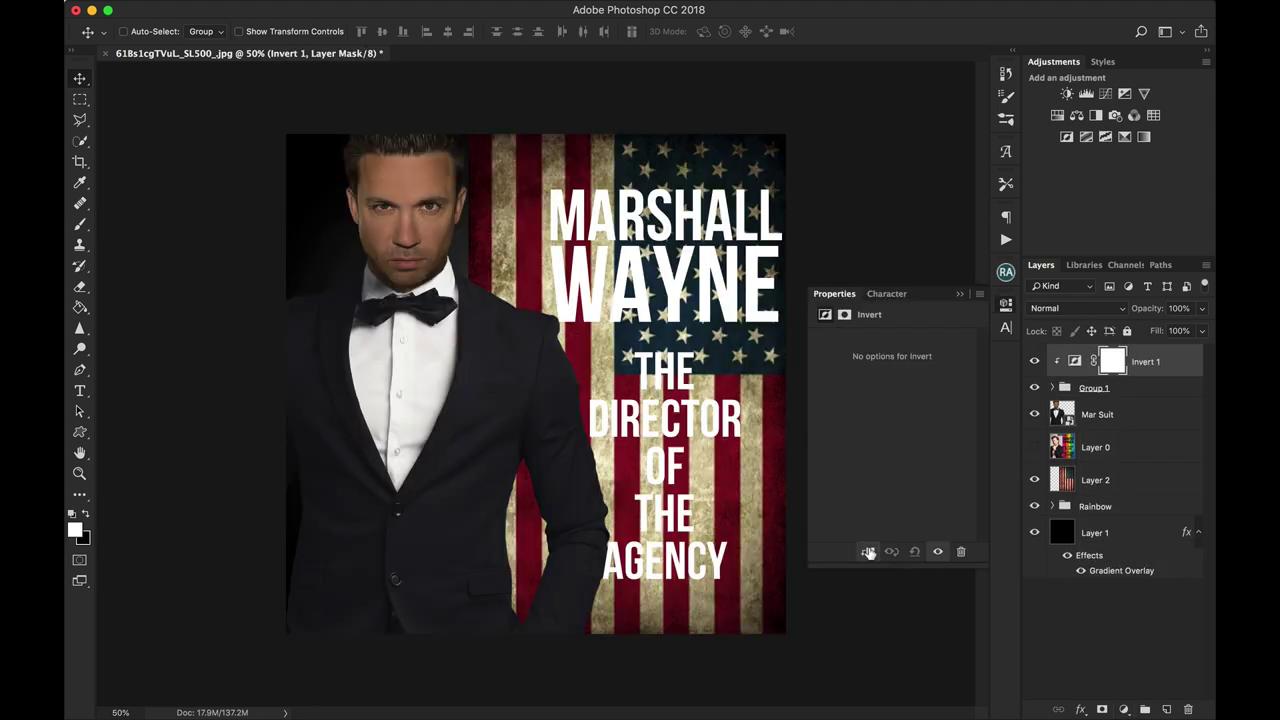
Step: Add a drop shadow to the text group with 11 px distance, a 123° angle and 89% opacity
{"action": "left_click", "coordinate": [1070, 391]}
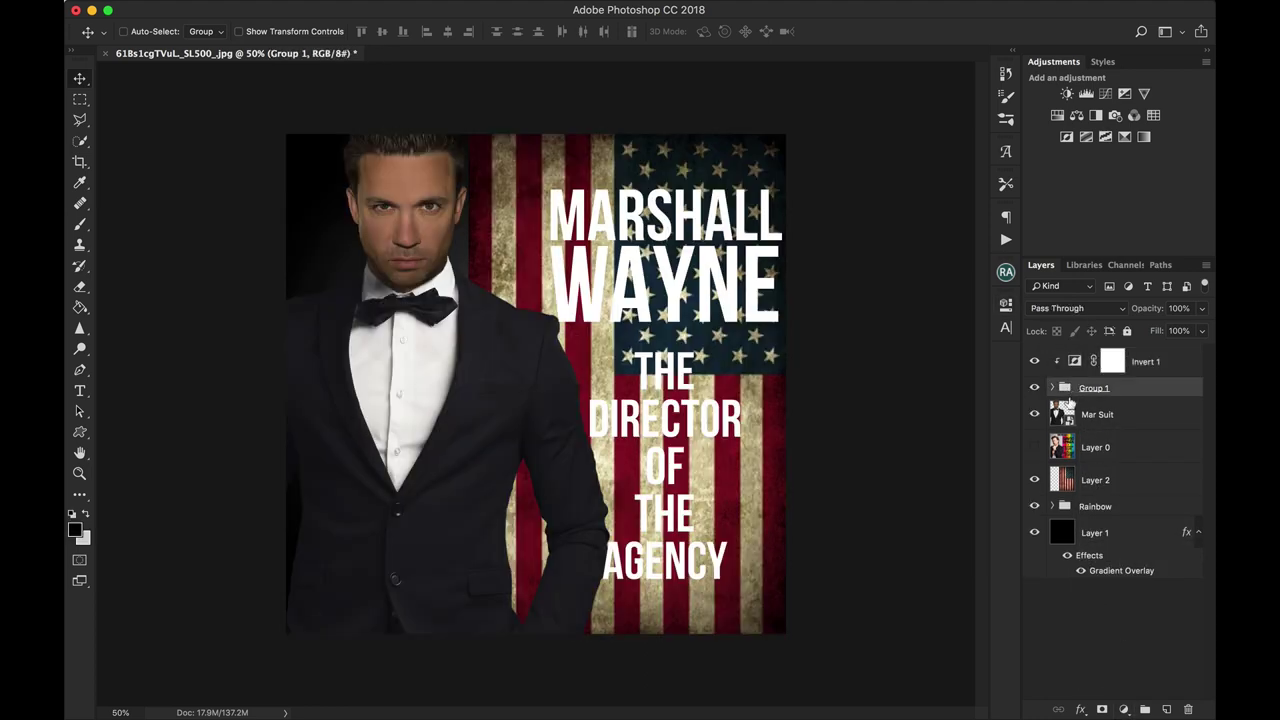
{"action": "left_click", "coordinate": [1081, 709]}
{"action": "left_click", "coordinate": [1097, 679]}
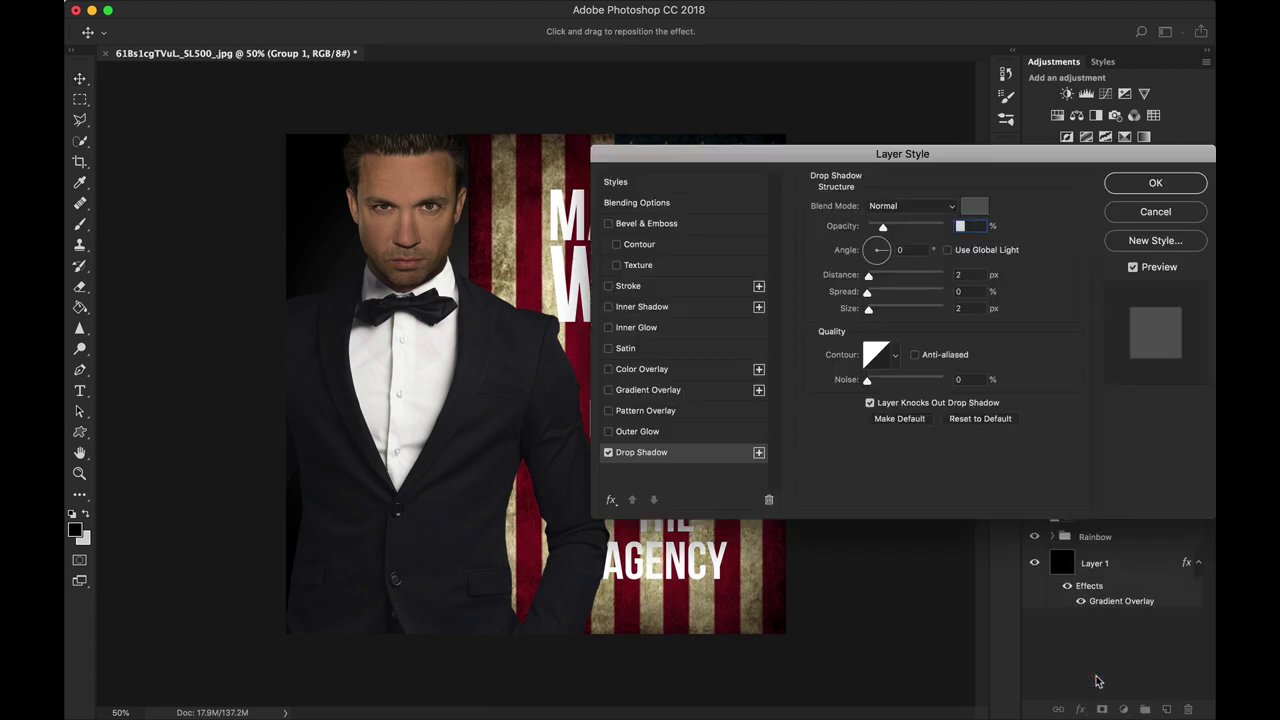
{"action": "left_click_drag", "start_coordinate": [760, 158], "coordinate": [740, 325]}
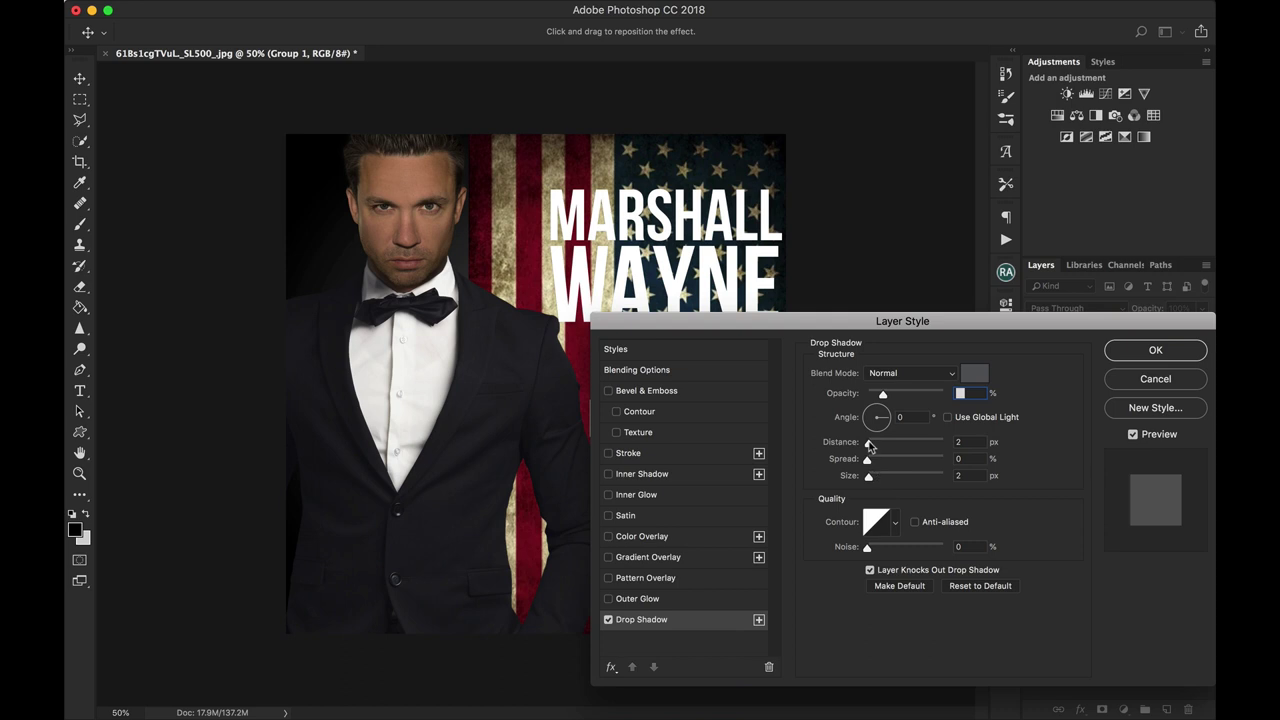
{"action": "left_click_drag", "start_coordinate": [869, 446], "coordinate": [880, 447]}
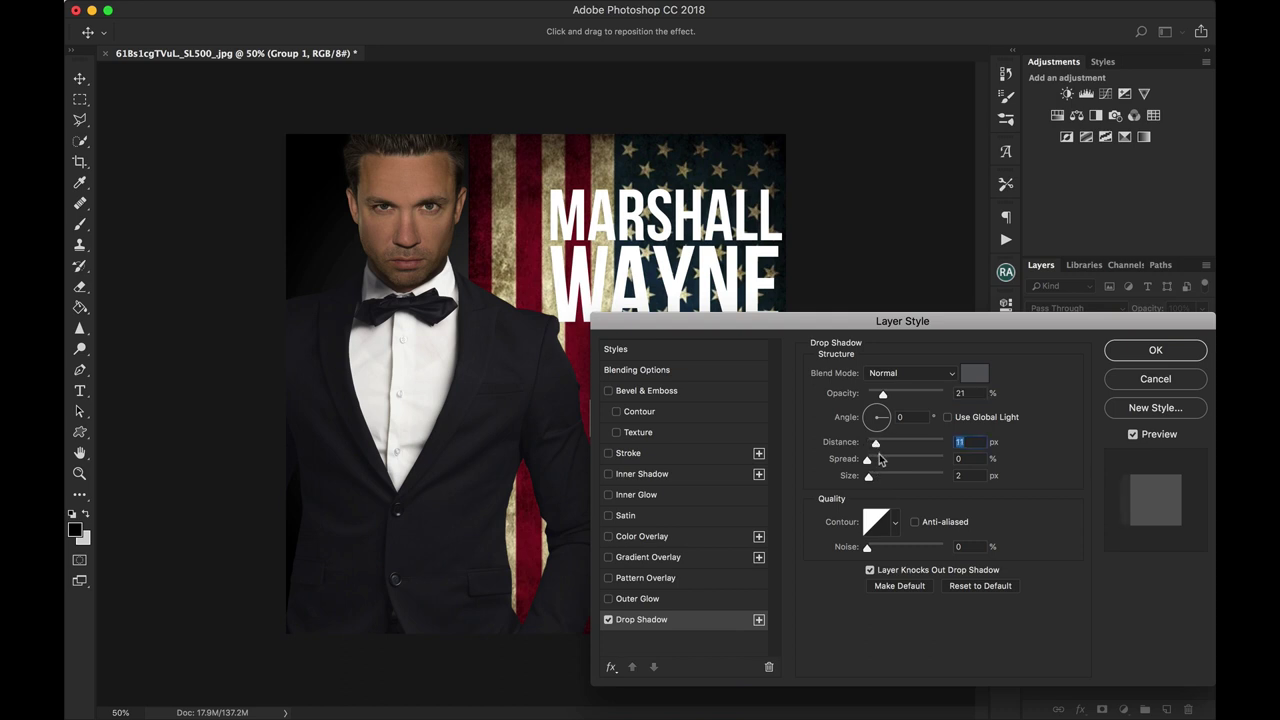
{"action": "left_click", "coordinate": [872, 411]}
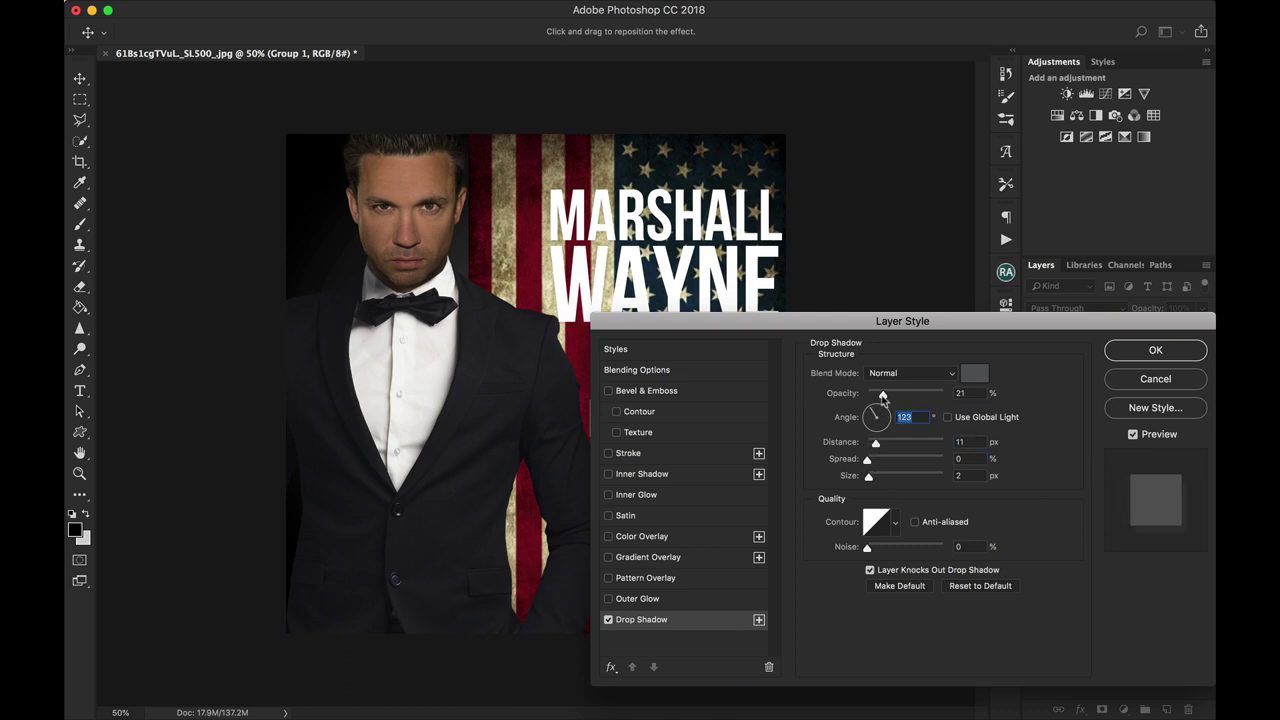
{"action": "left_click_drag", "start_coordinate": [884, 396], "coordinate": [936, 397]}
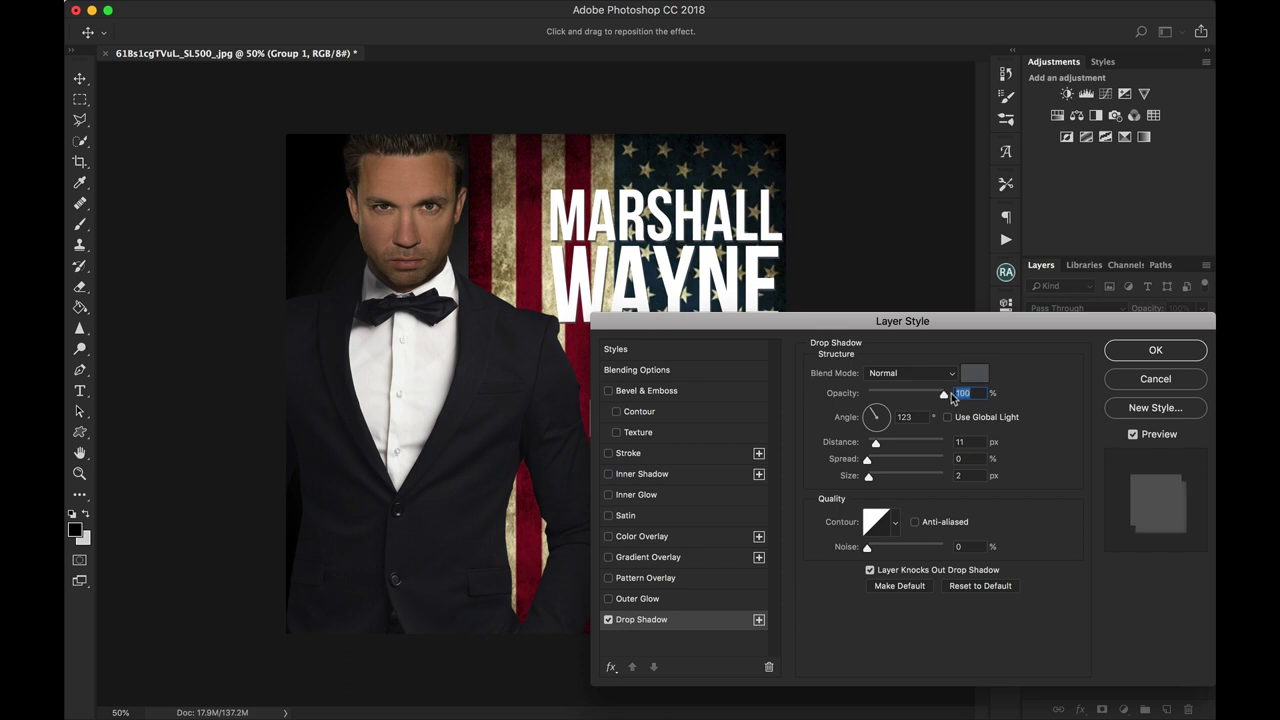
Step: Set the drop shadow's color to black (000000) and its size to 18 px, and apply the layer style
{"action": "left_click", "coordinate": [968, 377]}
{"action": "left_click_drag", "start_coordinate": [902, 434], "coordinate": [800, 590]}
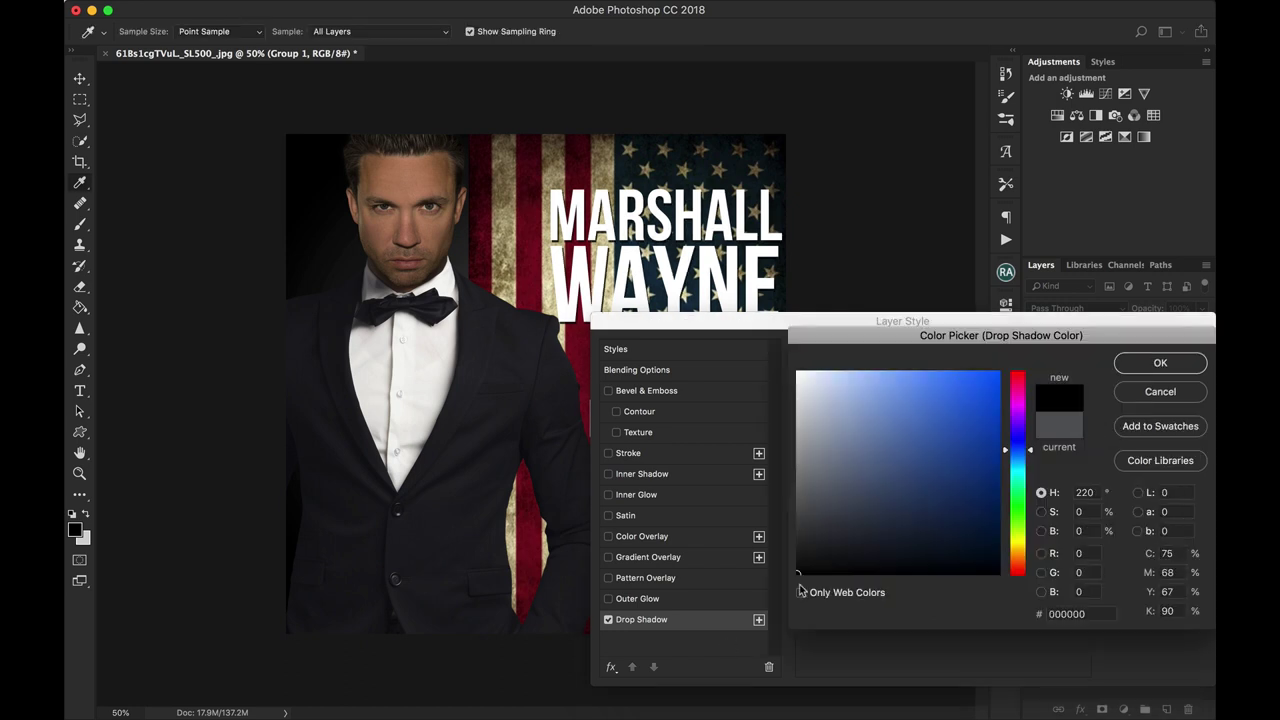
{"action": "left_click", "coordinate": [1160, 364]}
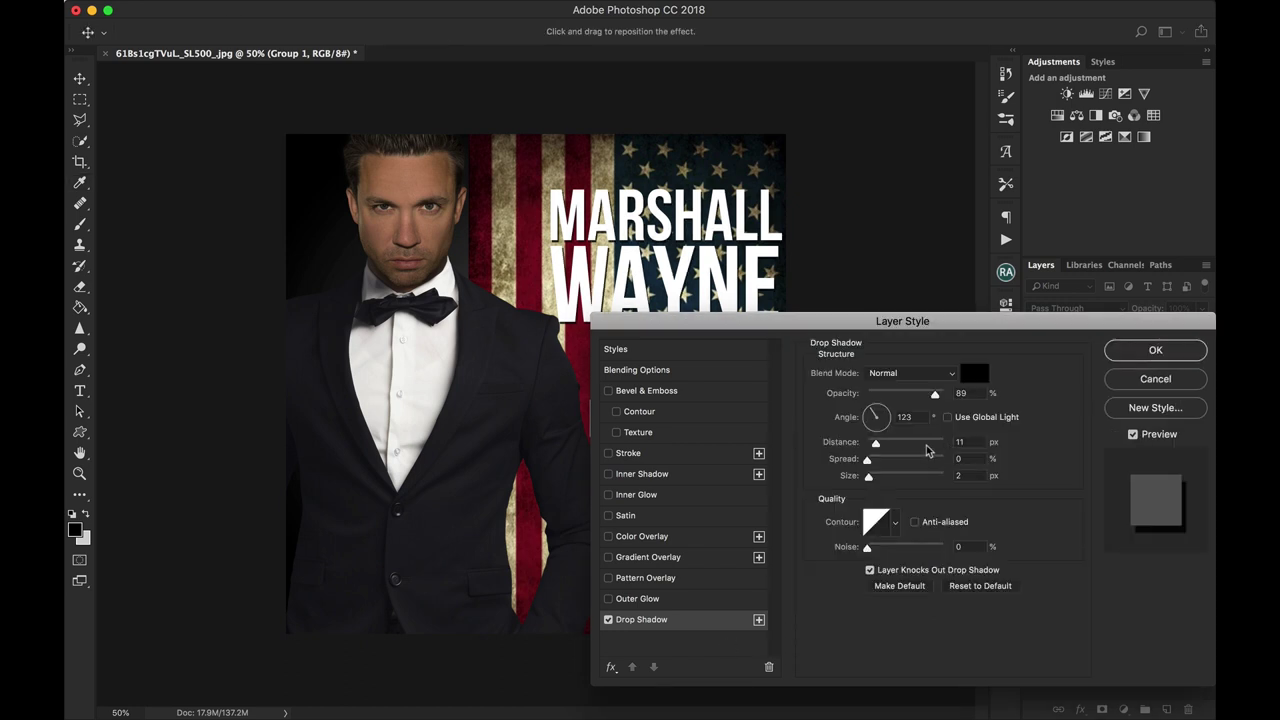
{"action": "left_click_drag", "start_coordinate": [877, 479], "coordinate": [878, 481]}
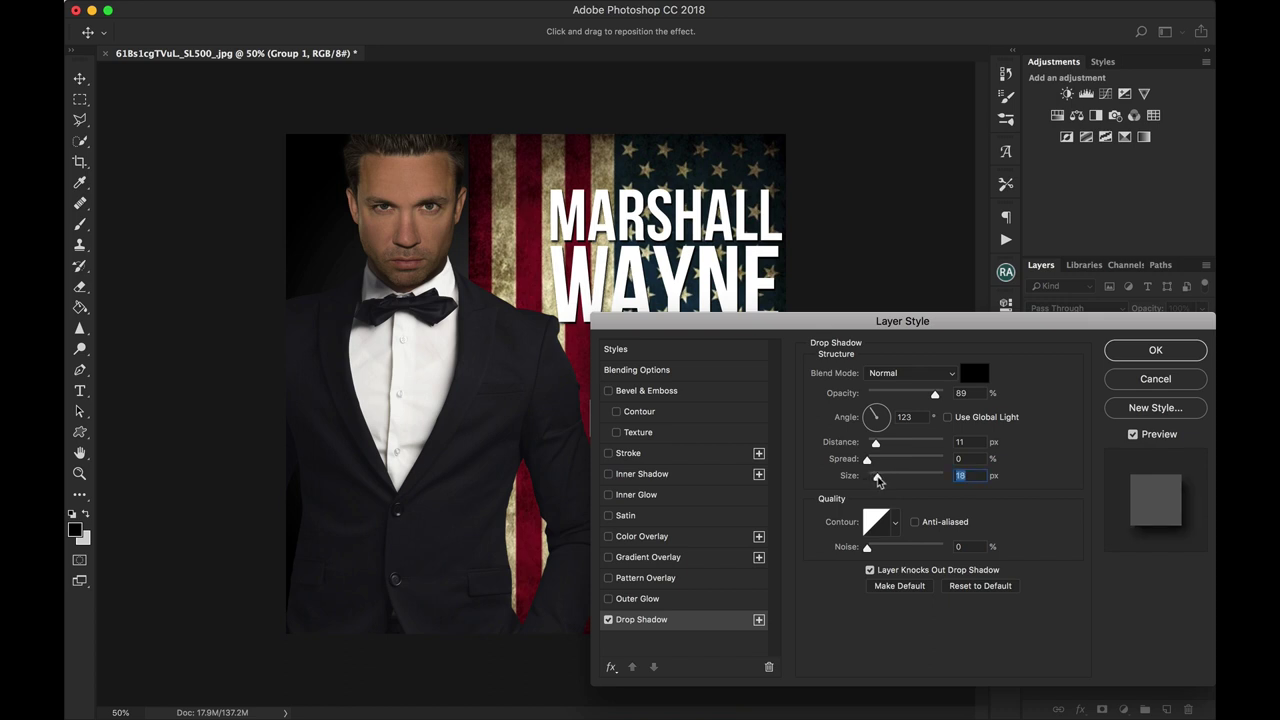
{"action": "left_click", "coordinate": [1131, 360]}
Step: Shift the text group slightly left, away from the cover's right edge
{"action": "left_click_drag", "start_coordinate": [656, 316], "coordinate": [626, 311]}
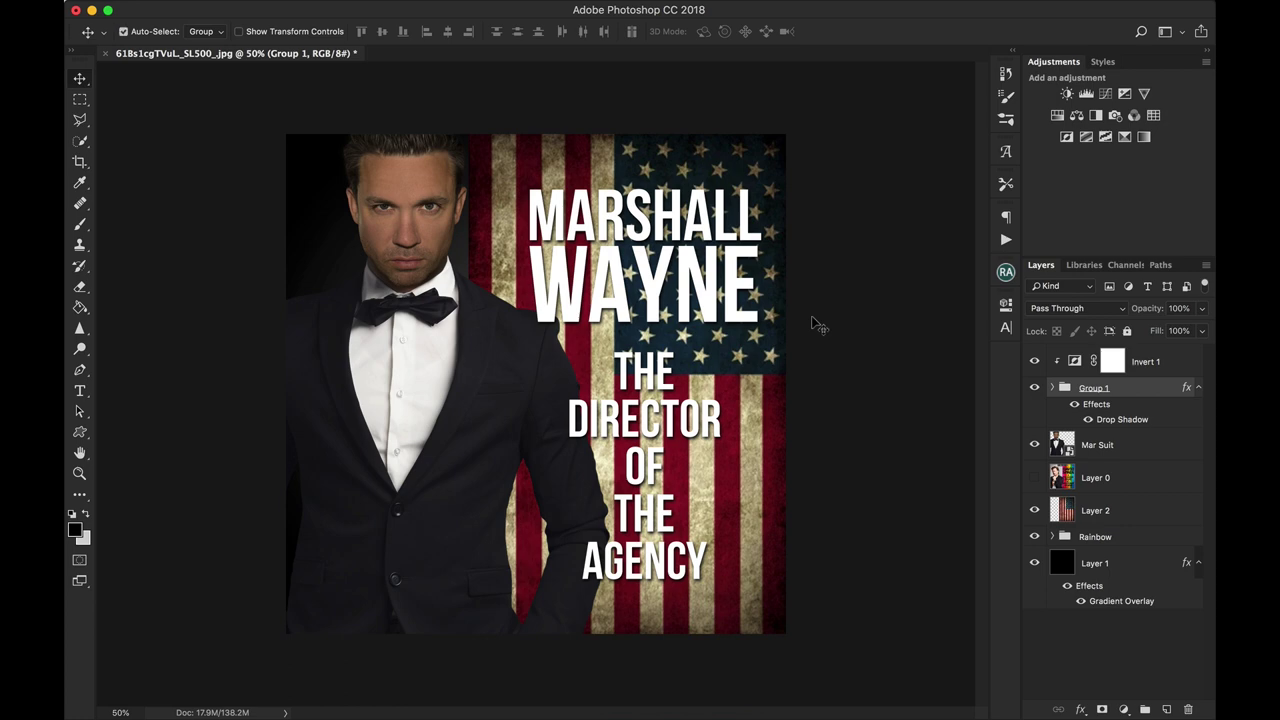
Step: Save the layered document as DAVID SPADE COVER IDEA.psd in the The Vault Templates folder
{"action": "type", "text": "DAVID SPA"}
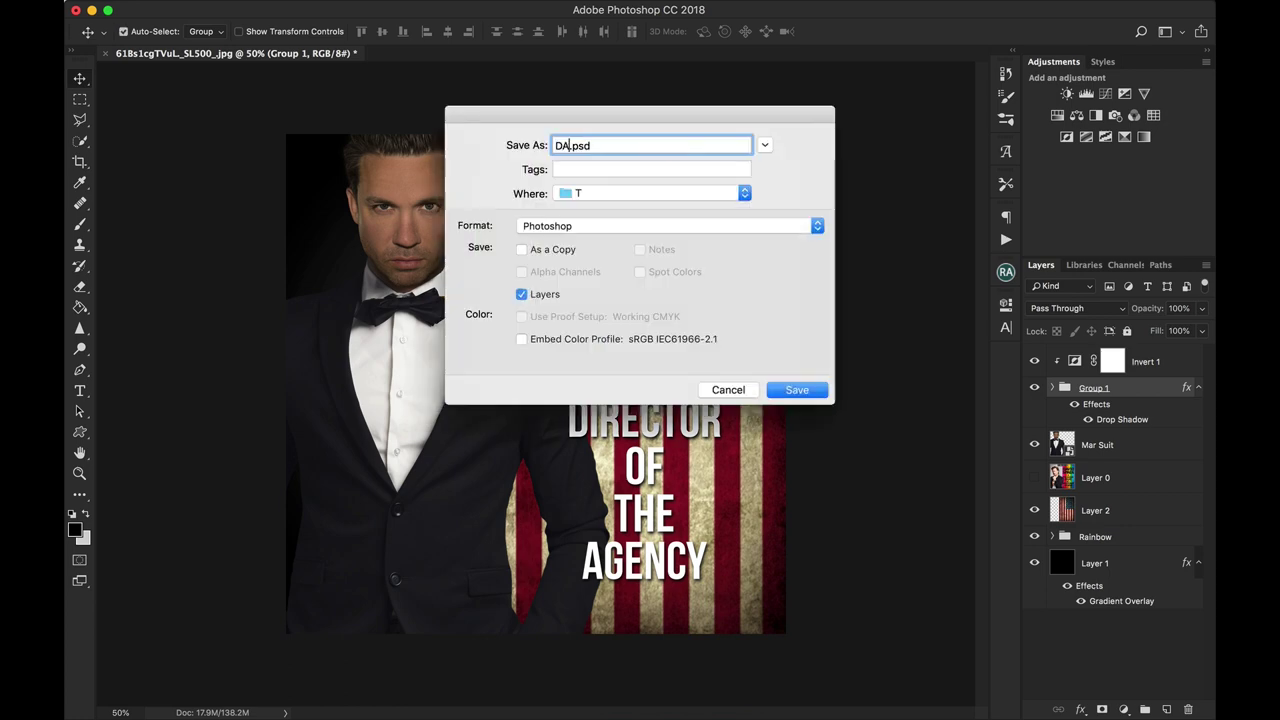
{"action": "type", "text": "CE"}
{"action": "key", "text": "BackSpace"}
{"action": "key", "text": "BackSpace"}
{"action": "type", "text": "DE"}
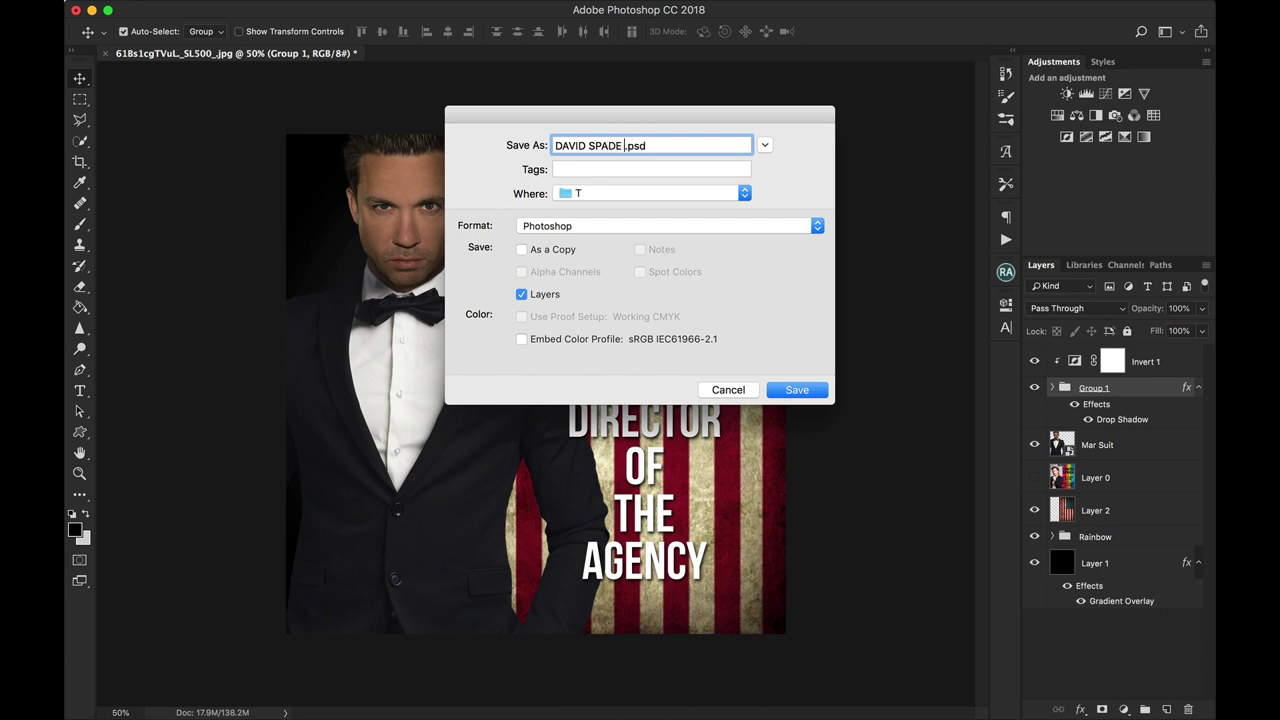
{"action": "type", "text": " DIRECTOR"}
{"action": "key", "text": "BackSpace"}
{"action": "key", "text": "BackSpace"}
{"action": "key", "text": "BackSpace"}
{"action": "key", "text": "BackSpace"}
{"action": "key", "text": "BackSpace"}
{"action": "key", "text": "BackSpace"}
{"action": "key", "text": "BackSpace"}
{"action": "key", "text": "BackSpace"}
{"action": "type", "text": "COVER IDEA"}
{"action": "left_click", "coordinate": [719, 195]}
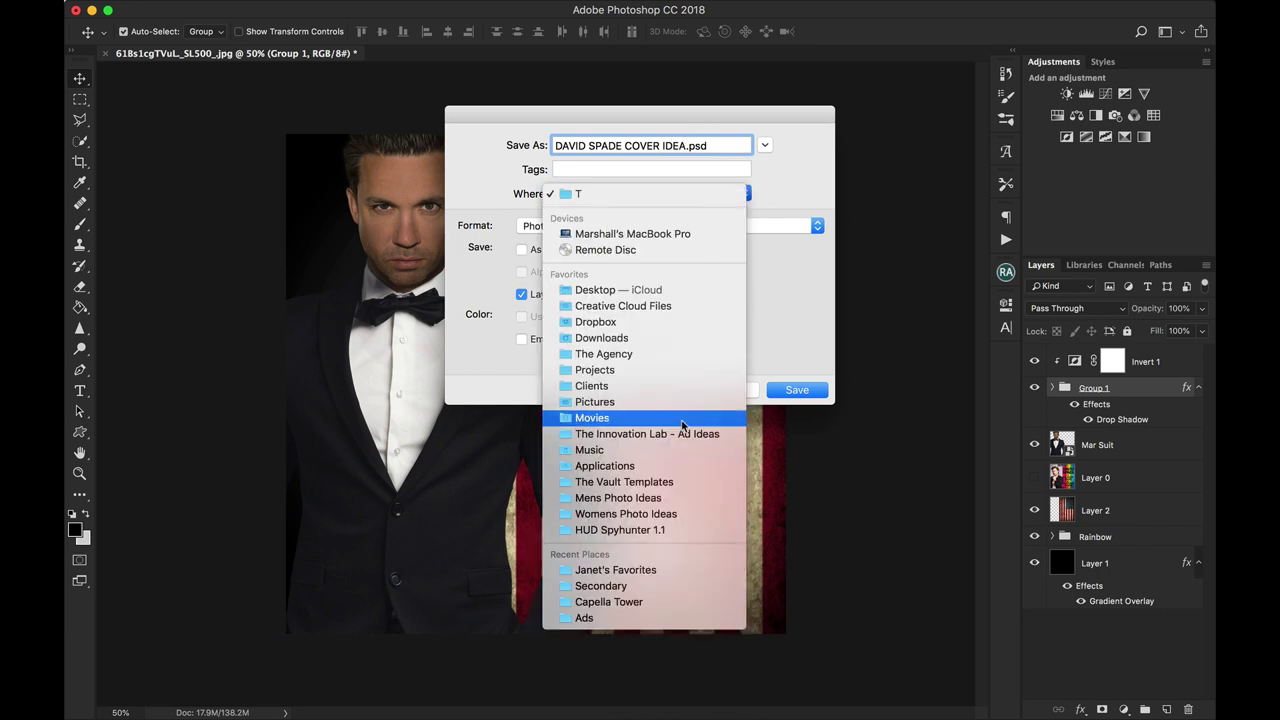
{"action": "left_click", "coordinate": [677, 482]}
{"action": "key", "text": "Return"}
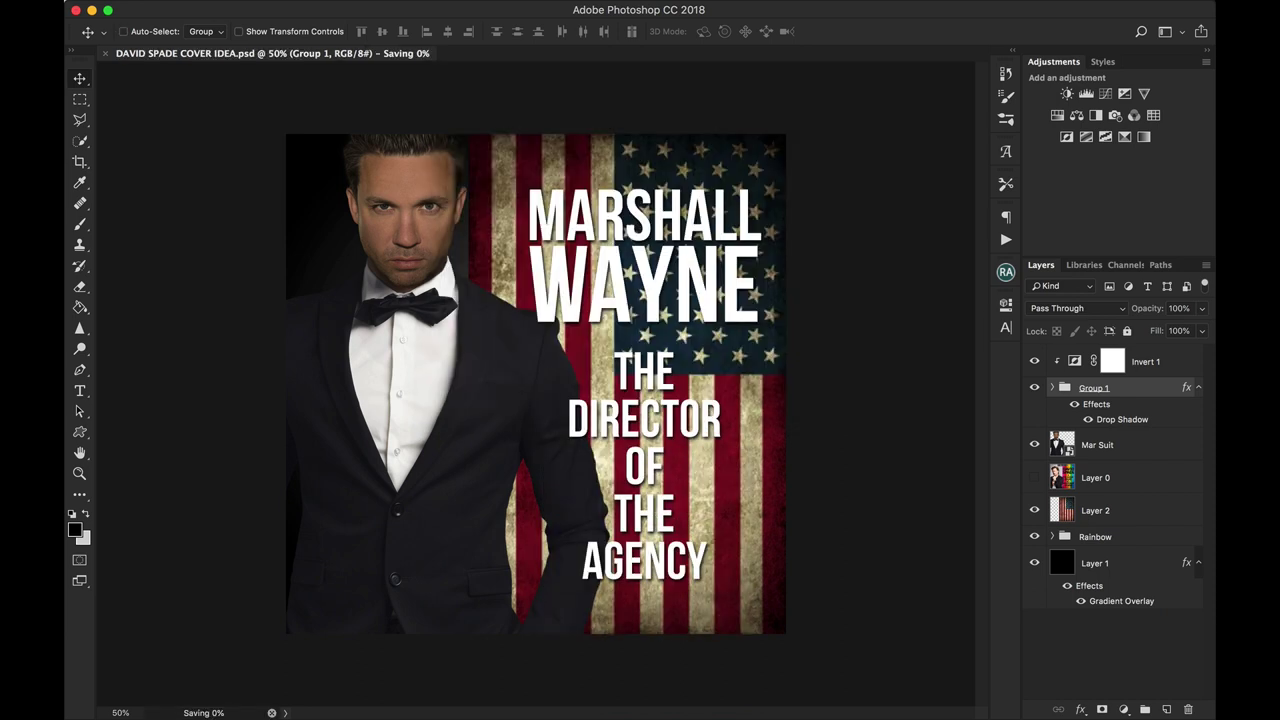